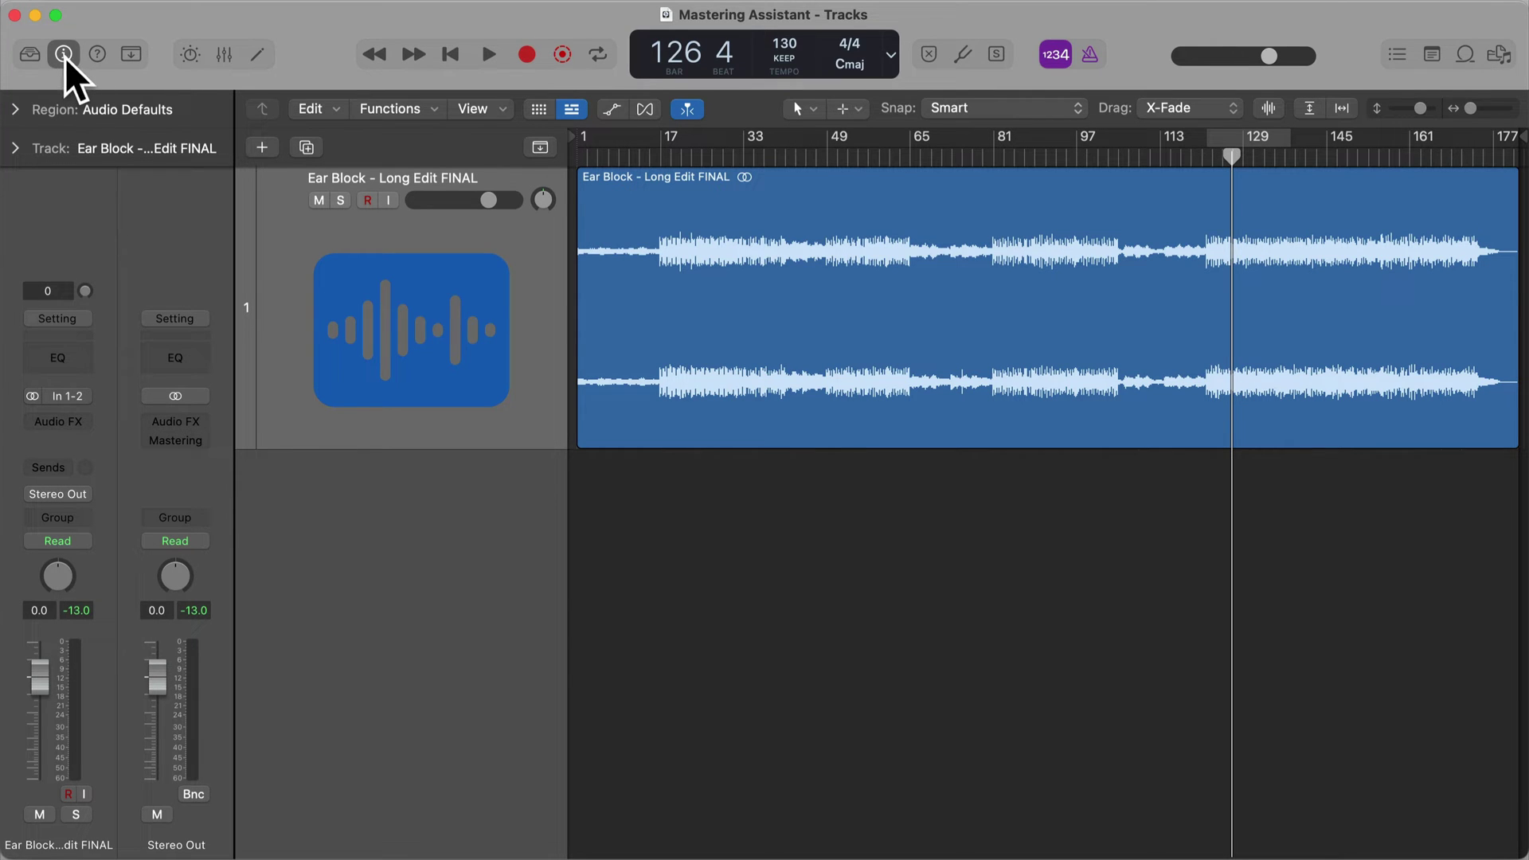
# - Open the Stereo Out's Mastering Assistant, creating a Transparent chain with Auto EQ 100 %, and move its window into view
pyautogui.press('i')
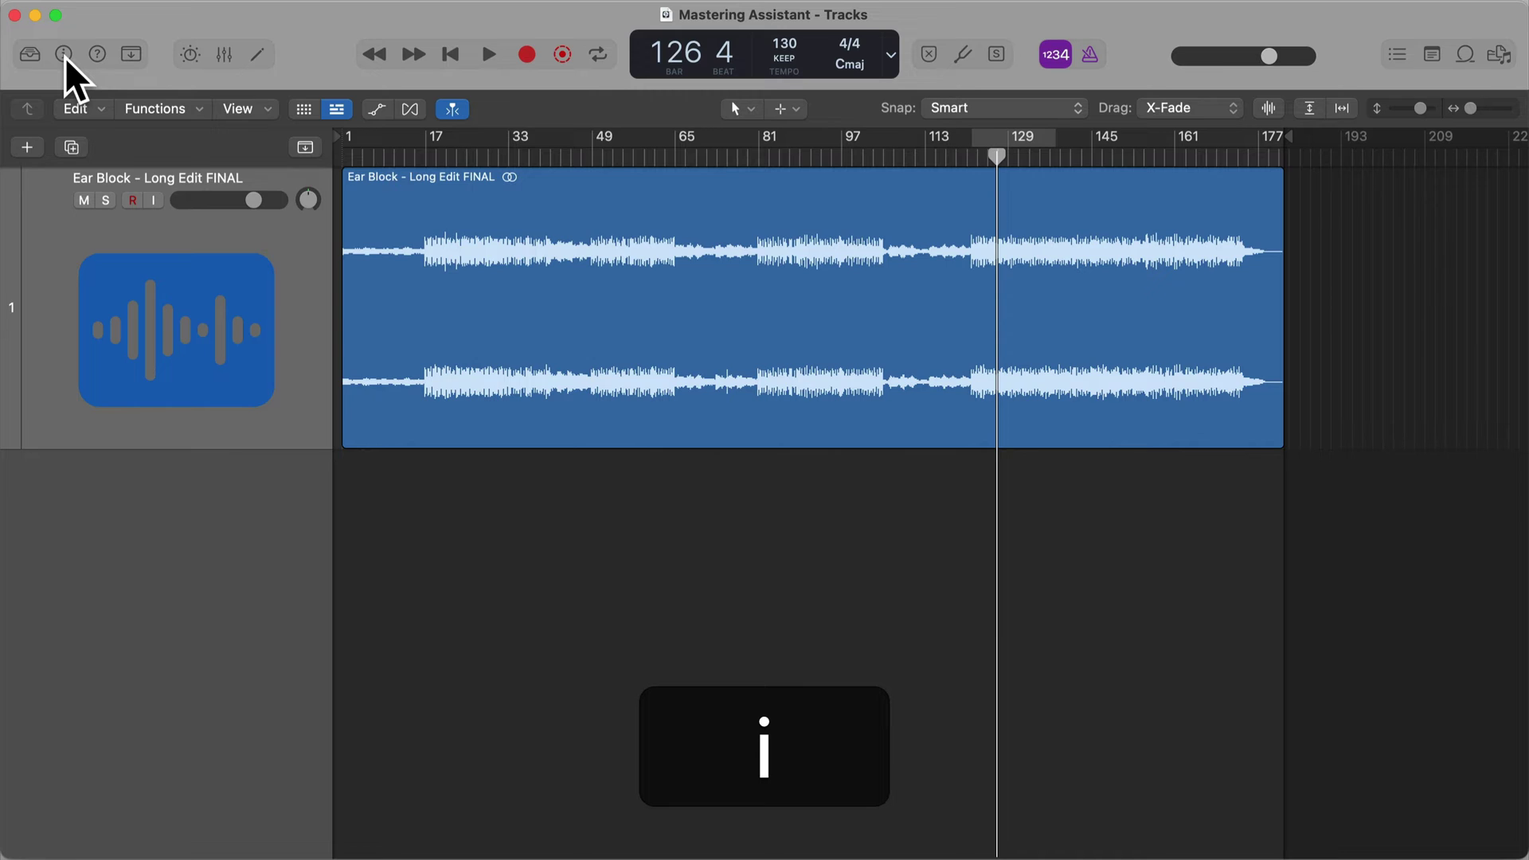
pyautogui.press('i')
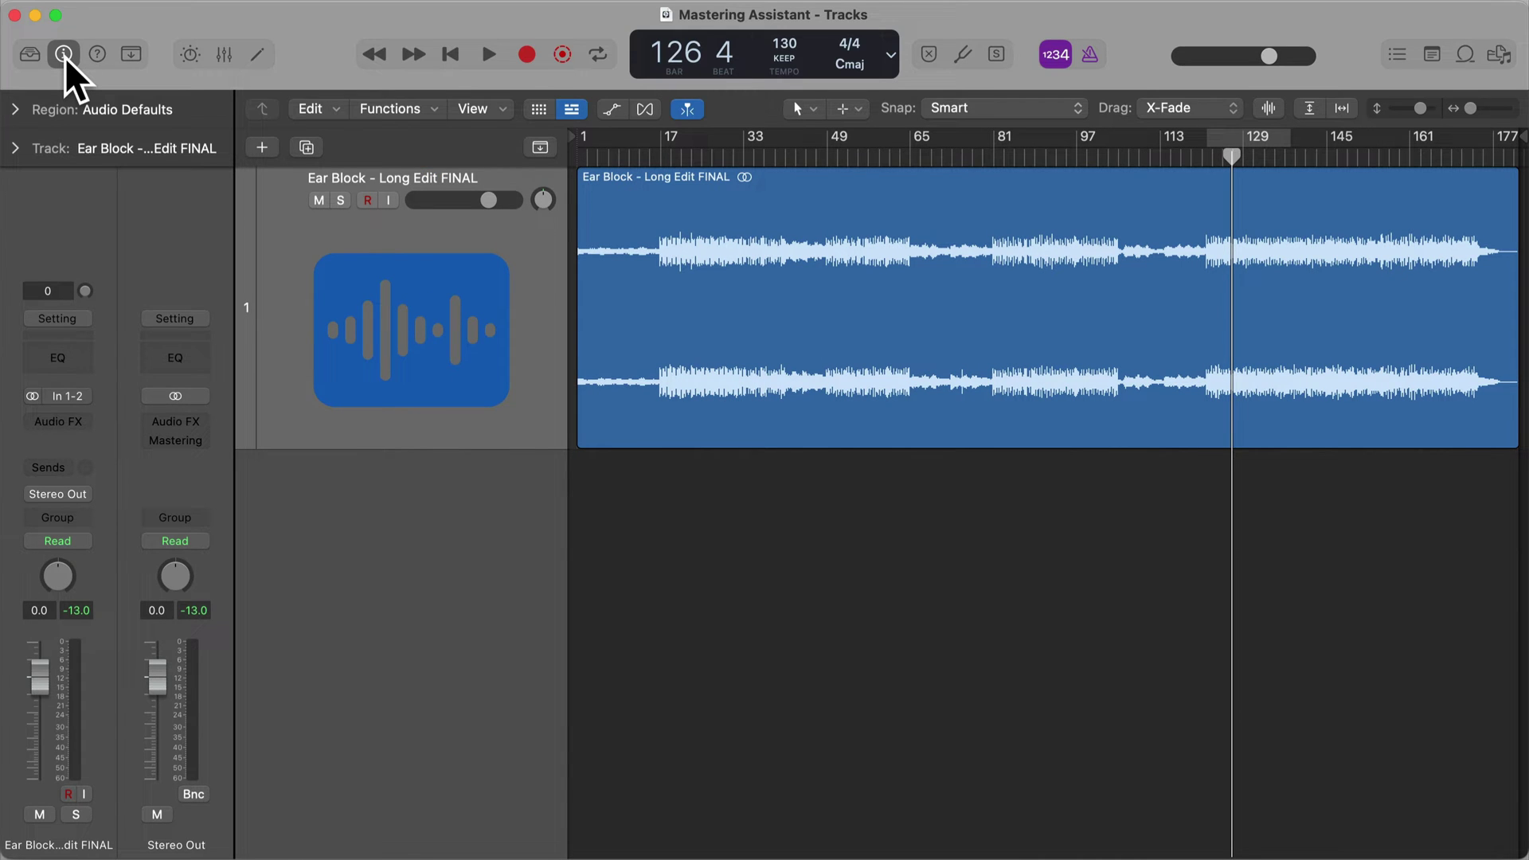
pyautogui.click(225, 56)
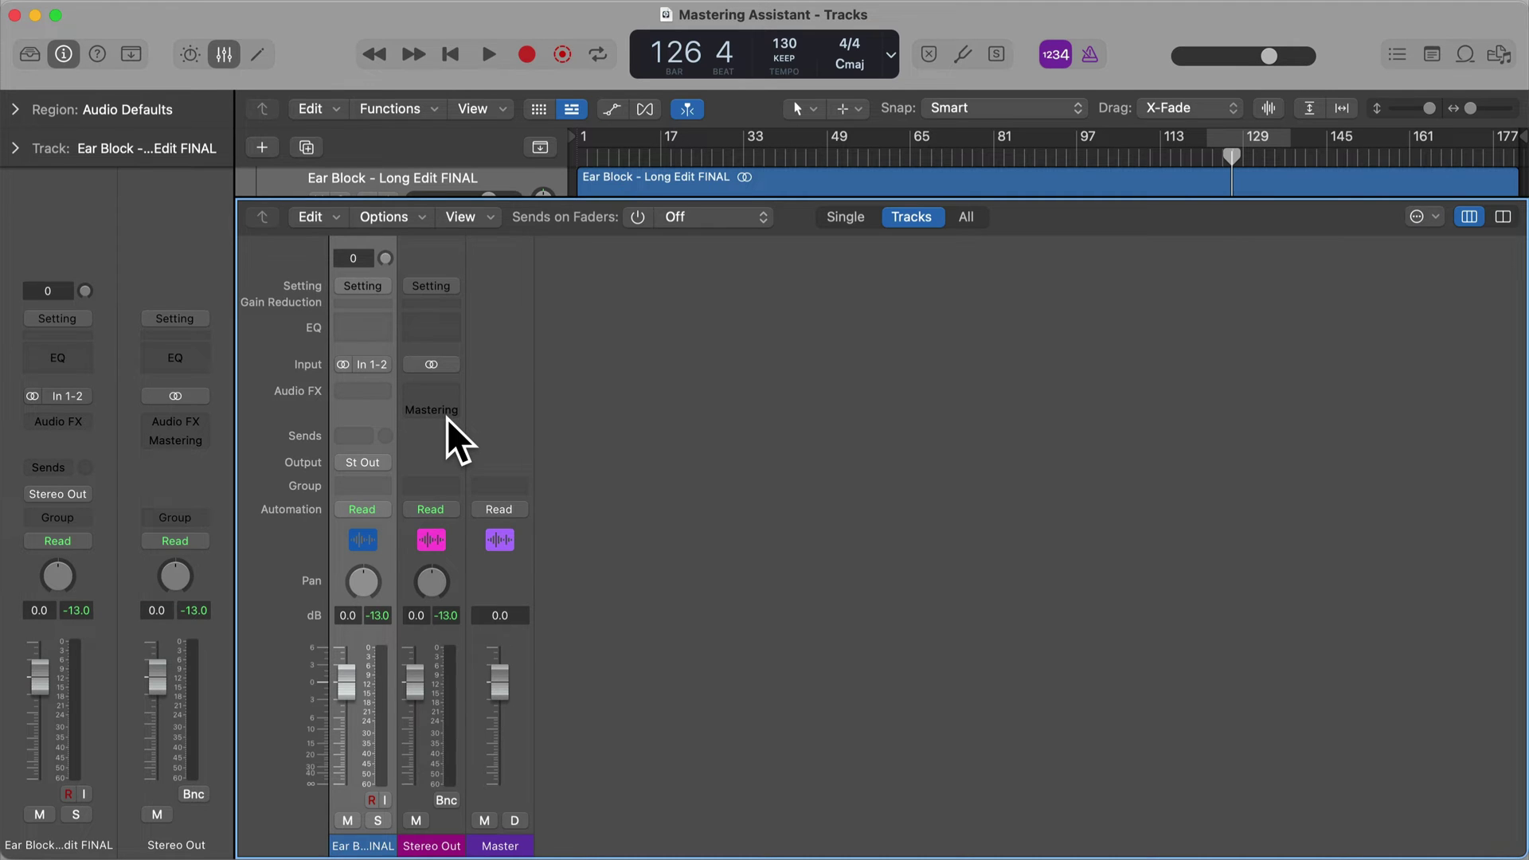
pyautogui.press('x')
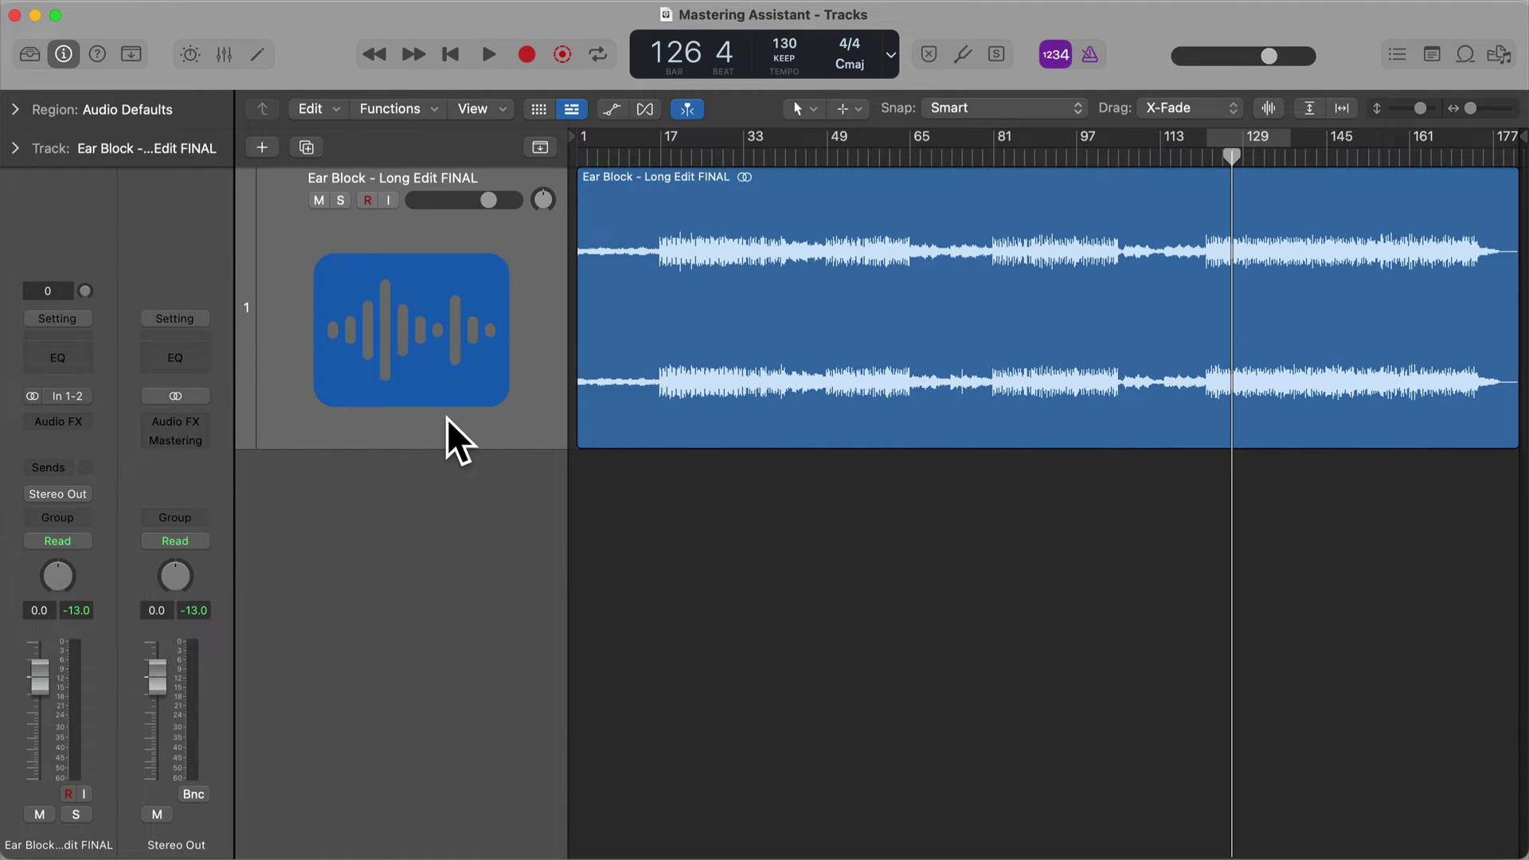
pyautogui.click(175, 441)
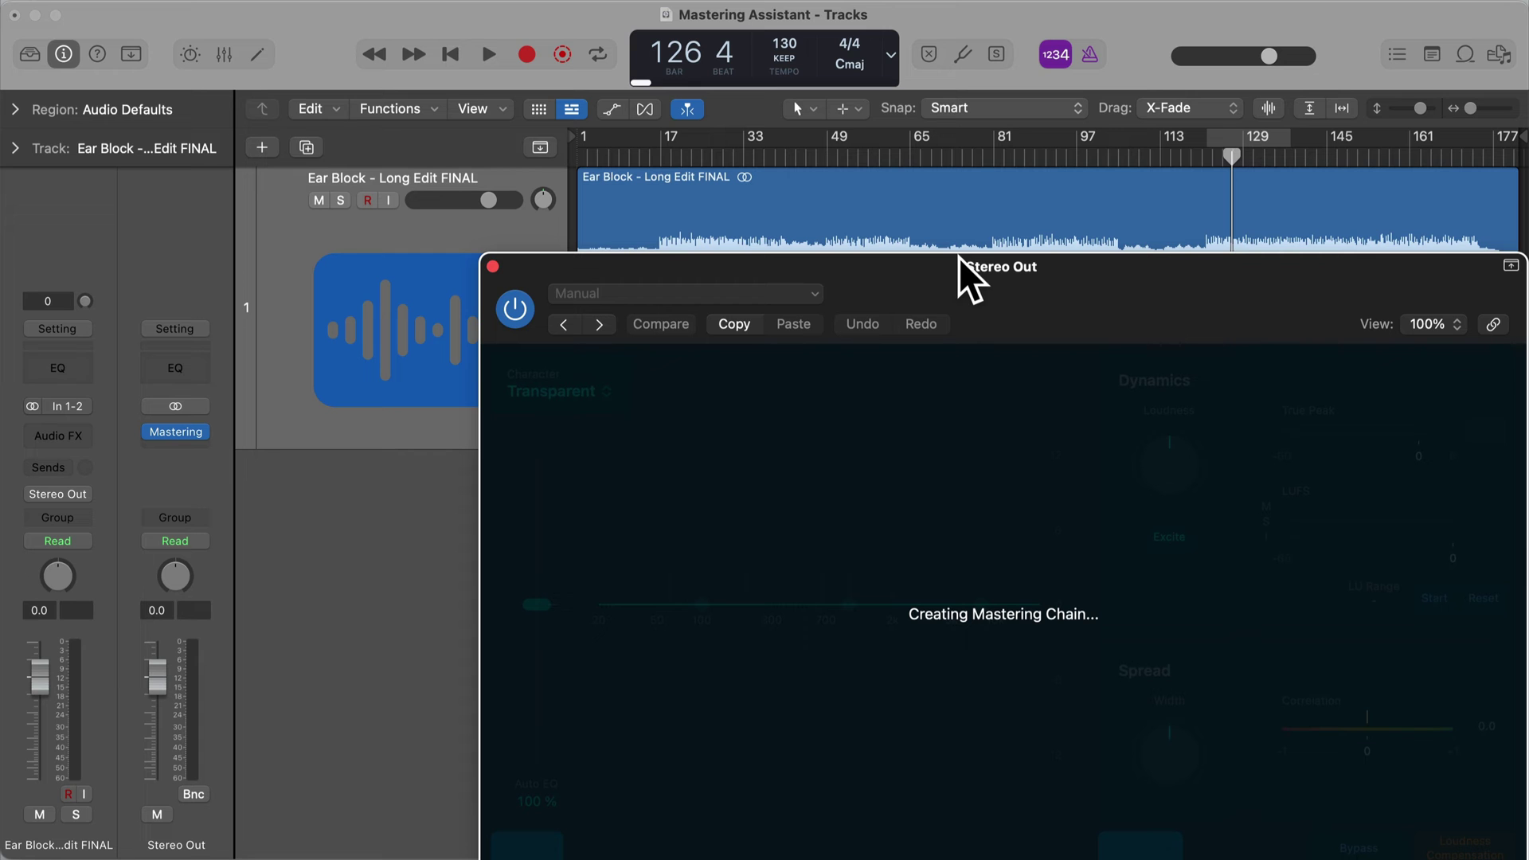
pyautogui.moveTo(1049, 298); pyautogui.dragTo(819, 199)
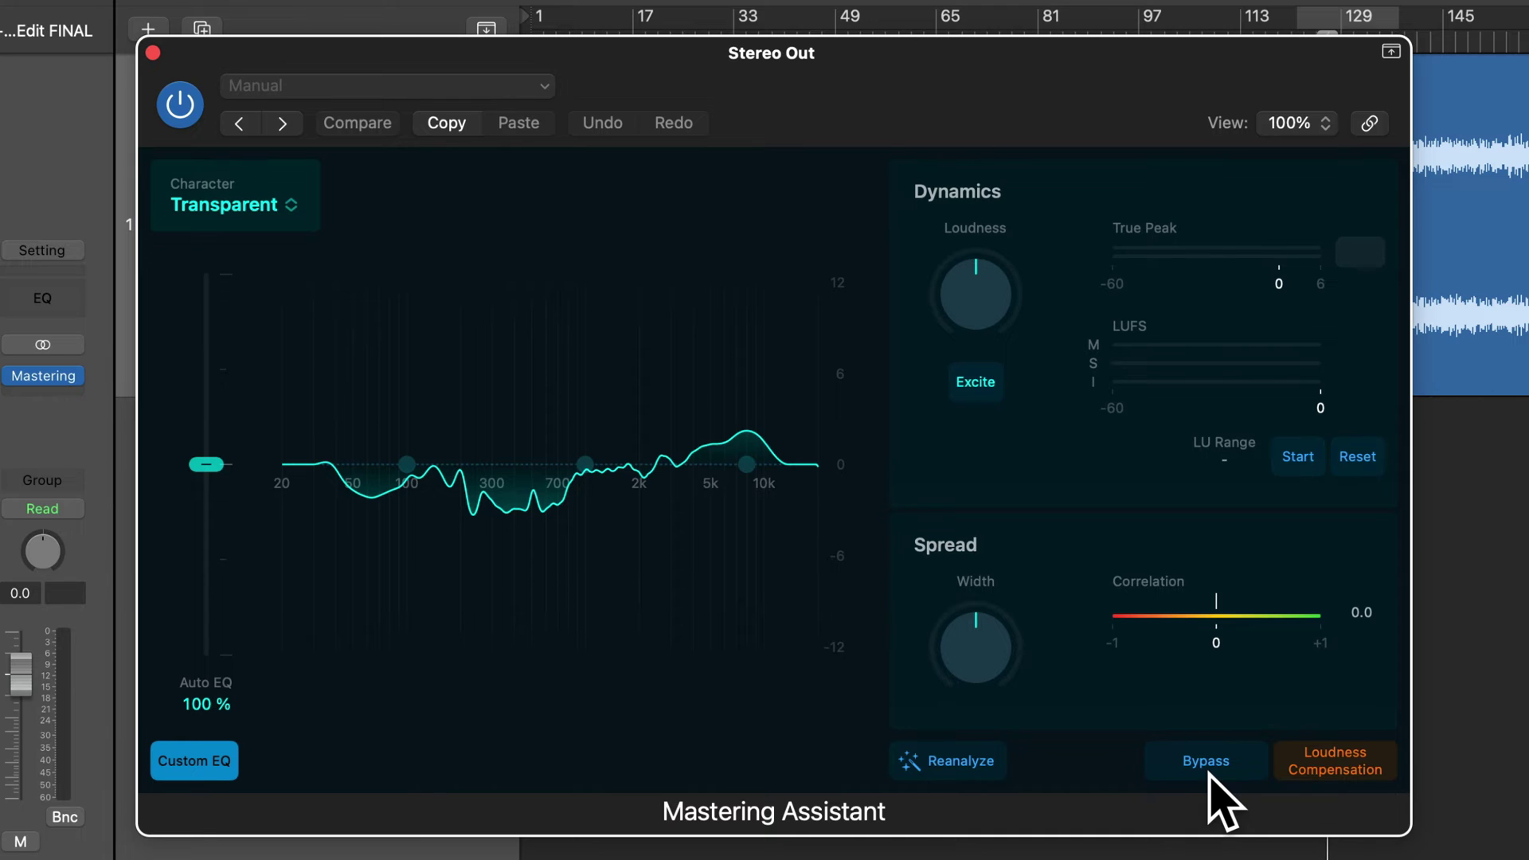
pyautogui.press('space')
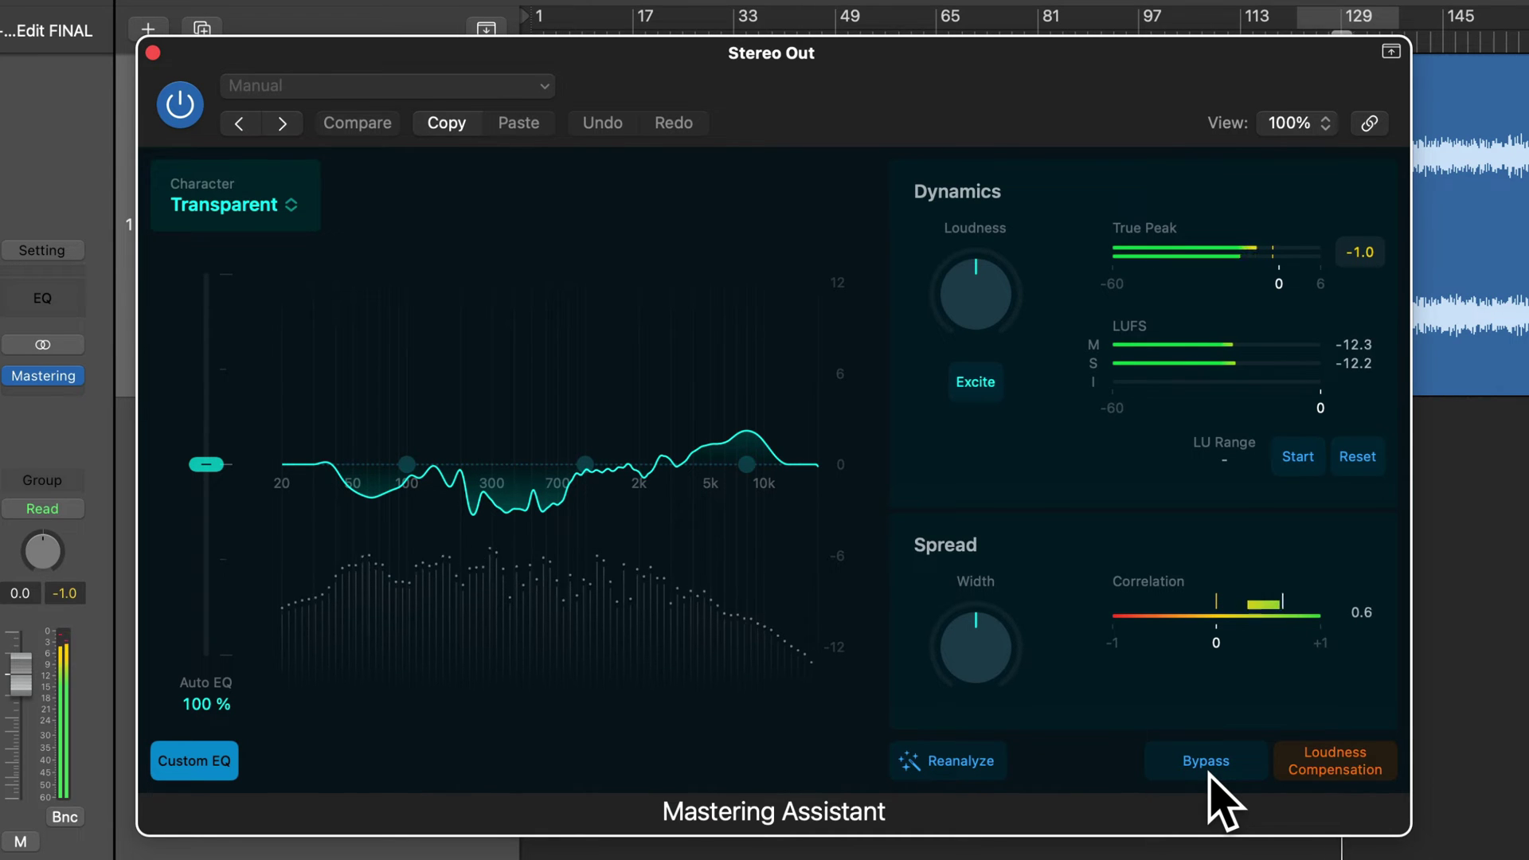
pyautogui.click(1210, 774)
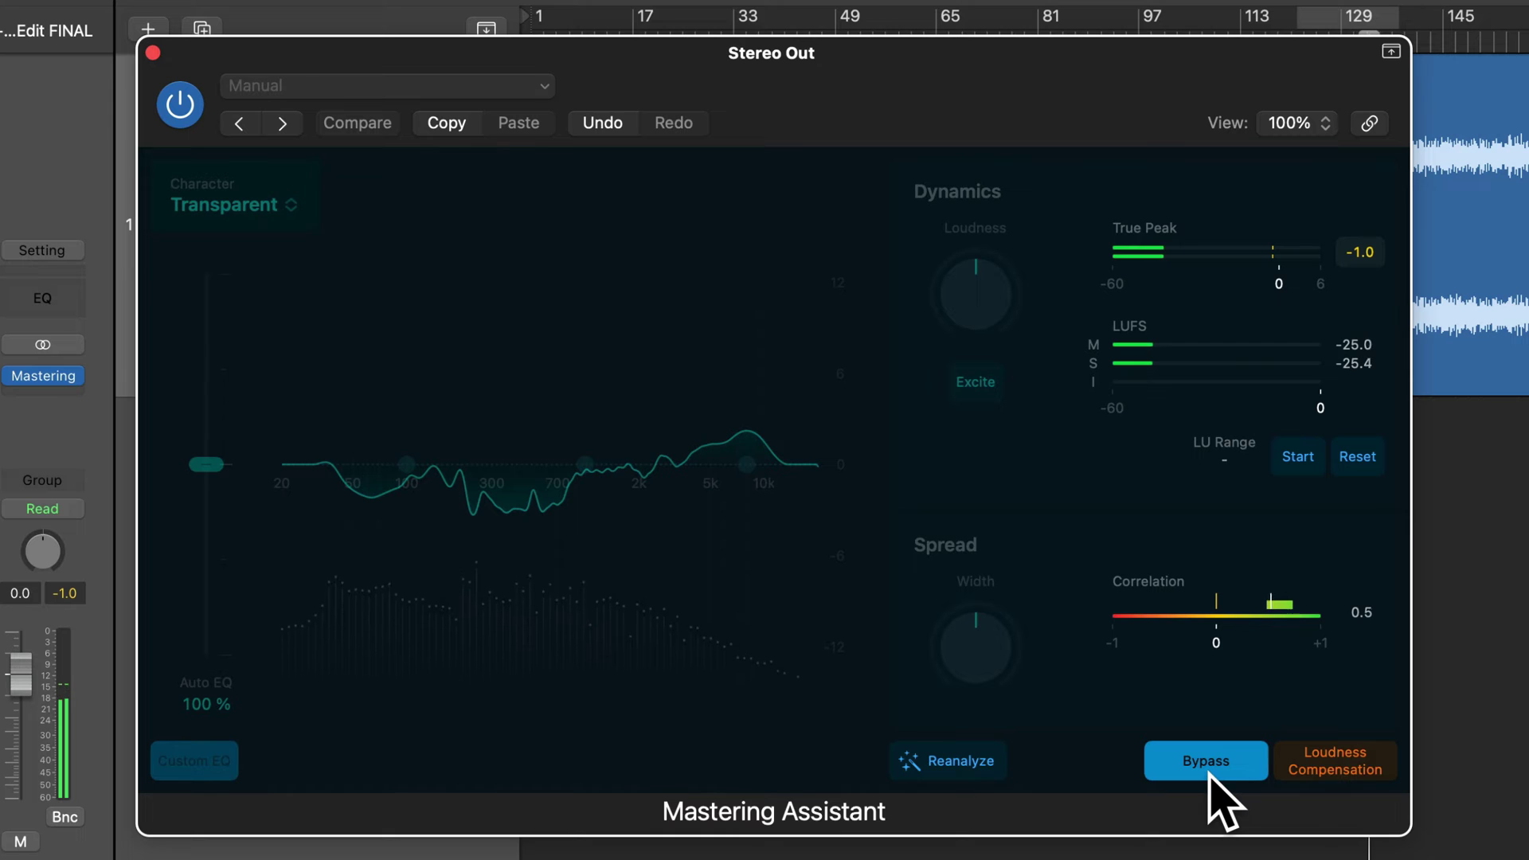
pyautogui.click(1211, 775)
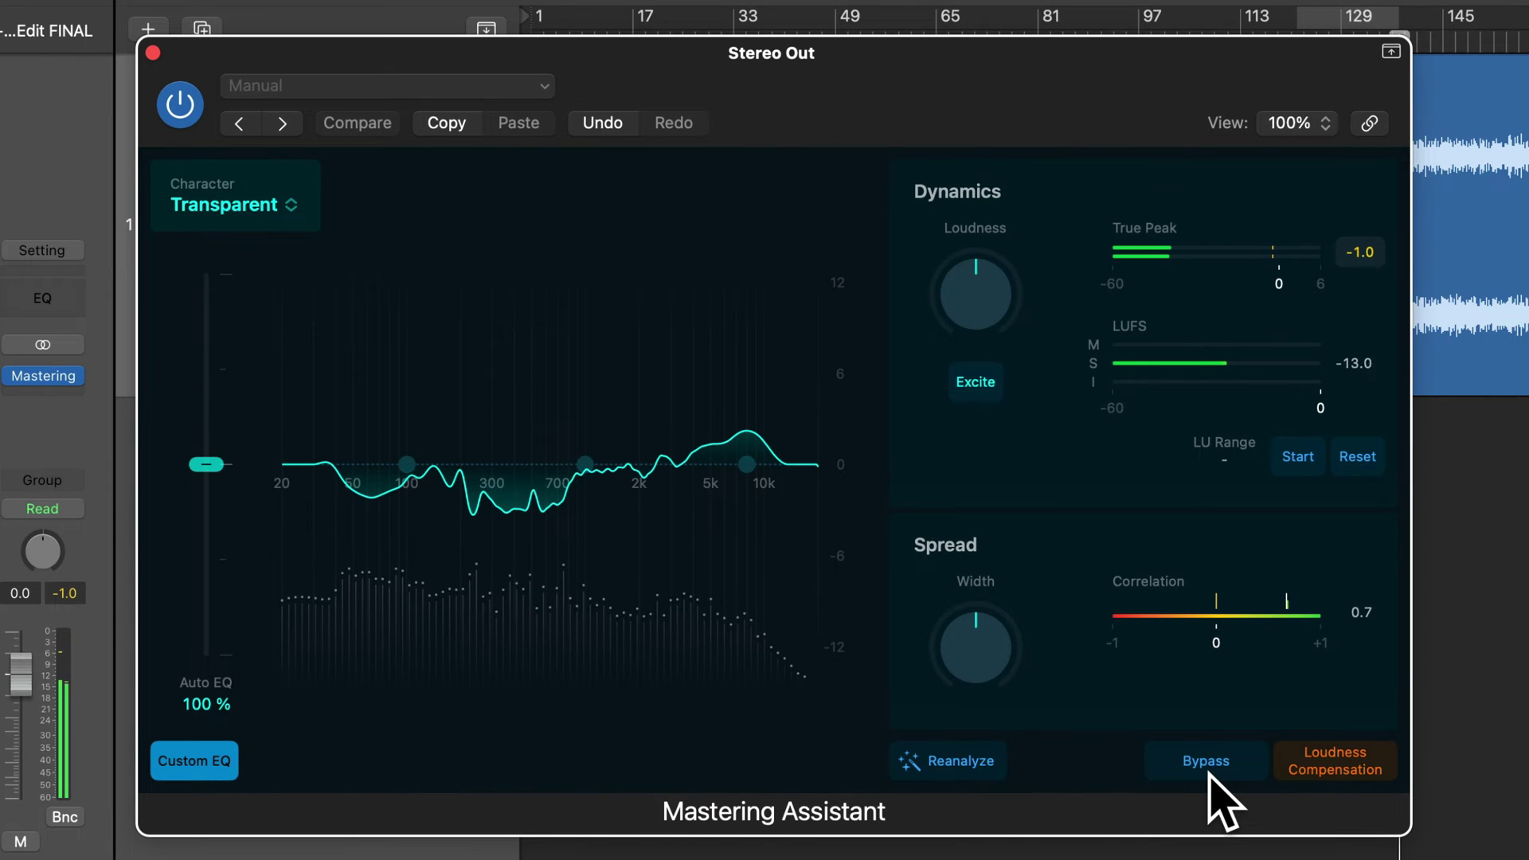
pyautogui.press('space')
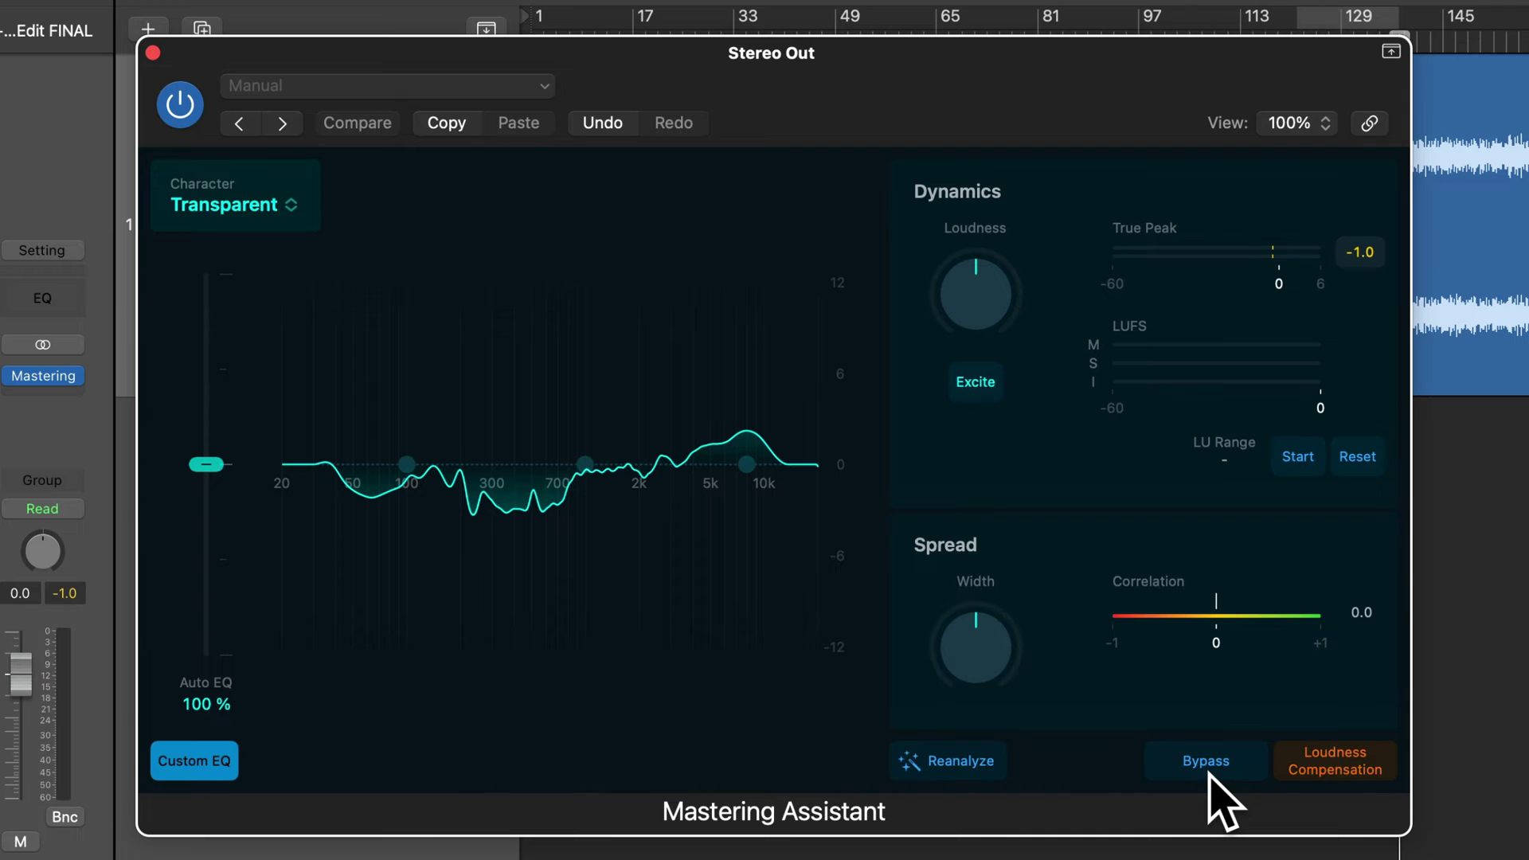
pyautogui.click(1330, 777)
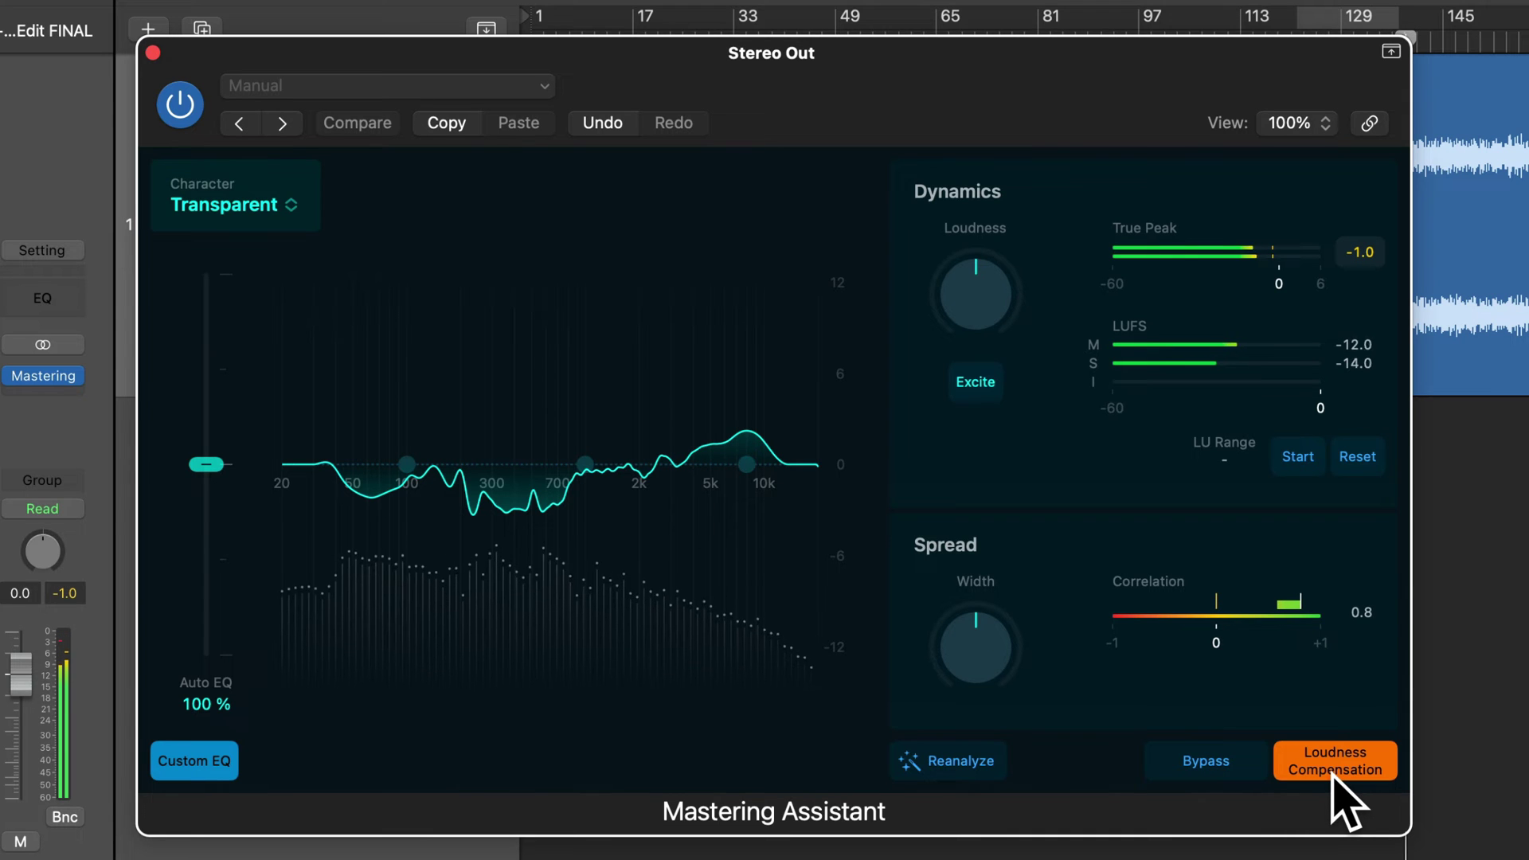
pyautogui.click(1206, 761)
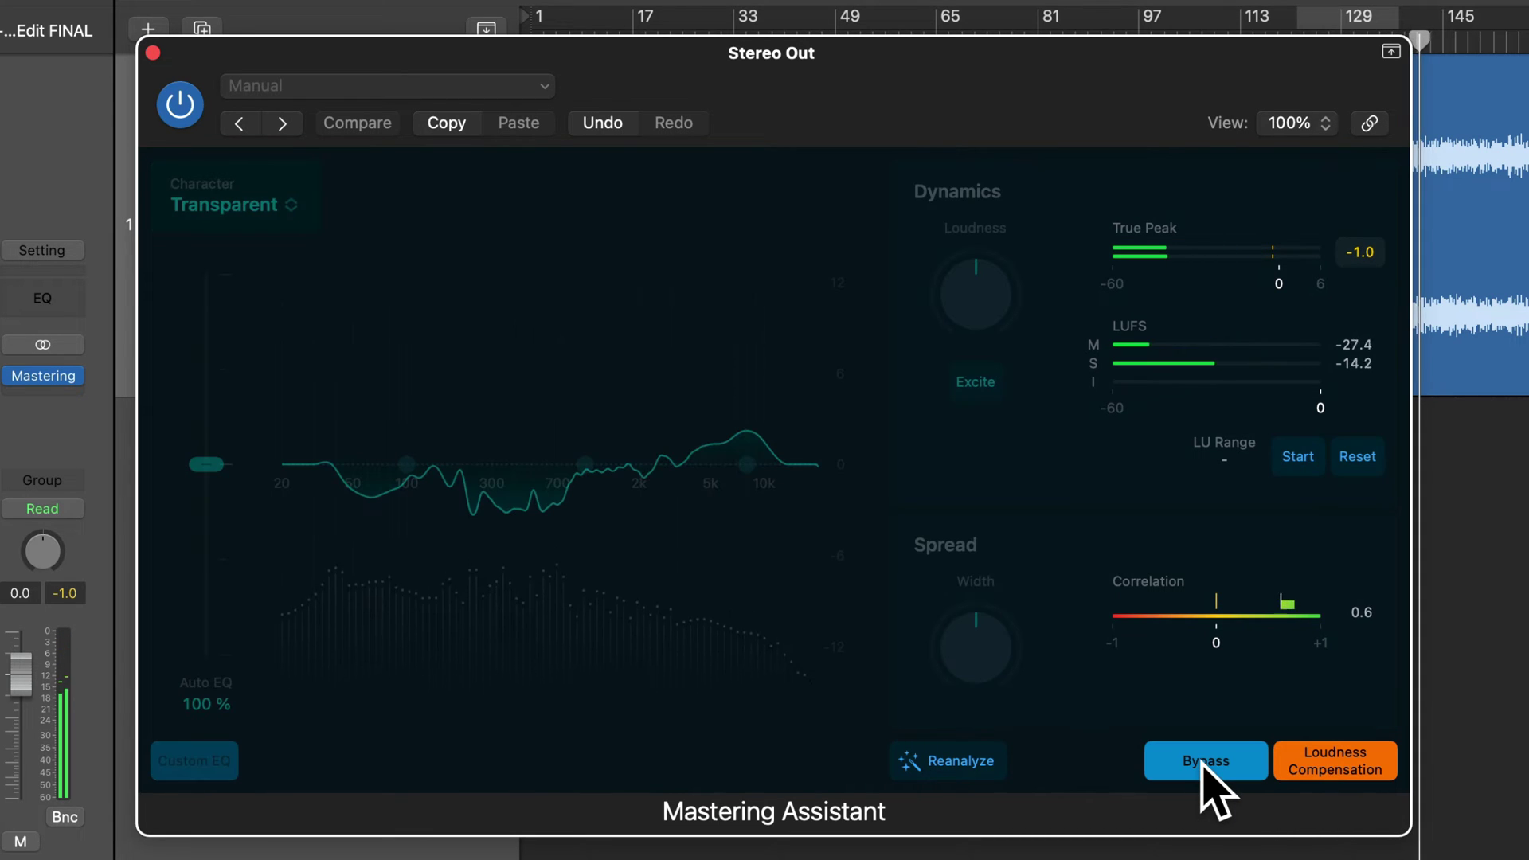
pyautogui.click(1206, 762)
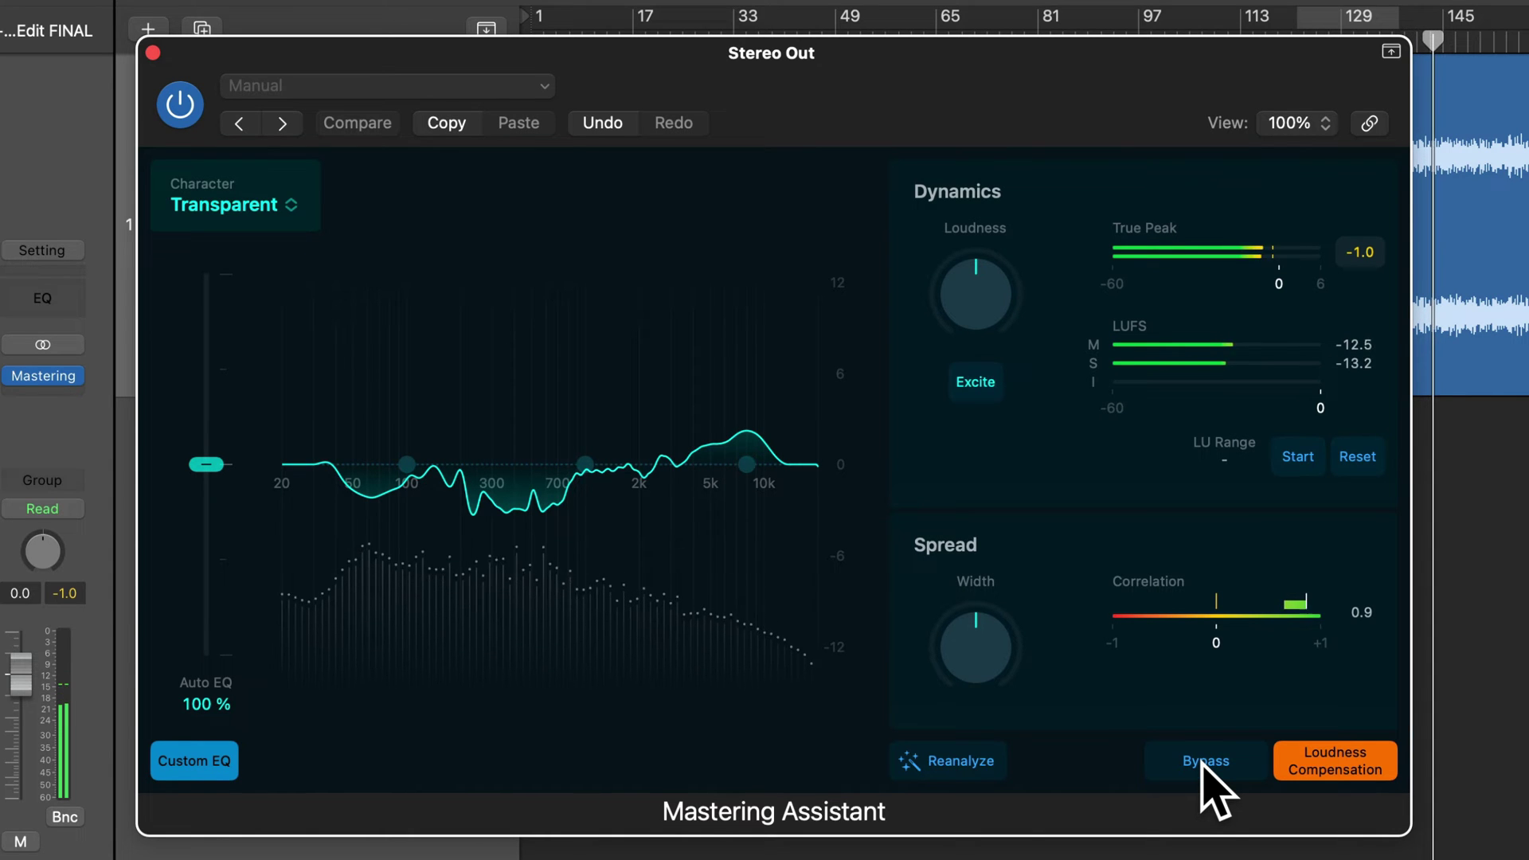
pyautogui.click(1206, 761)
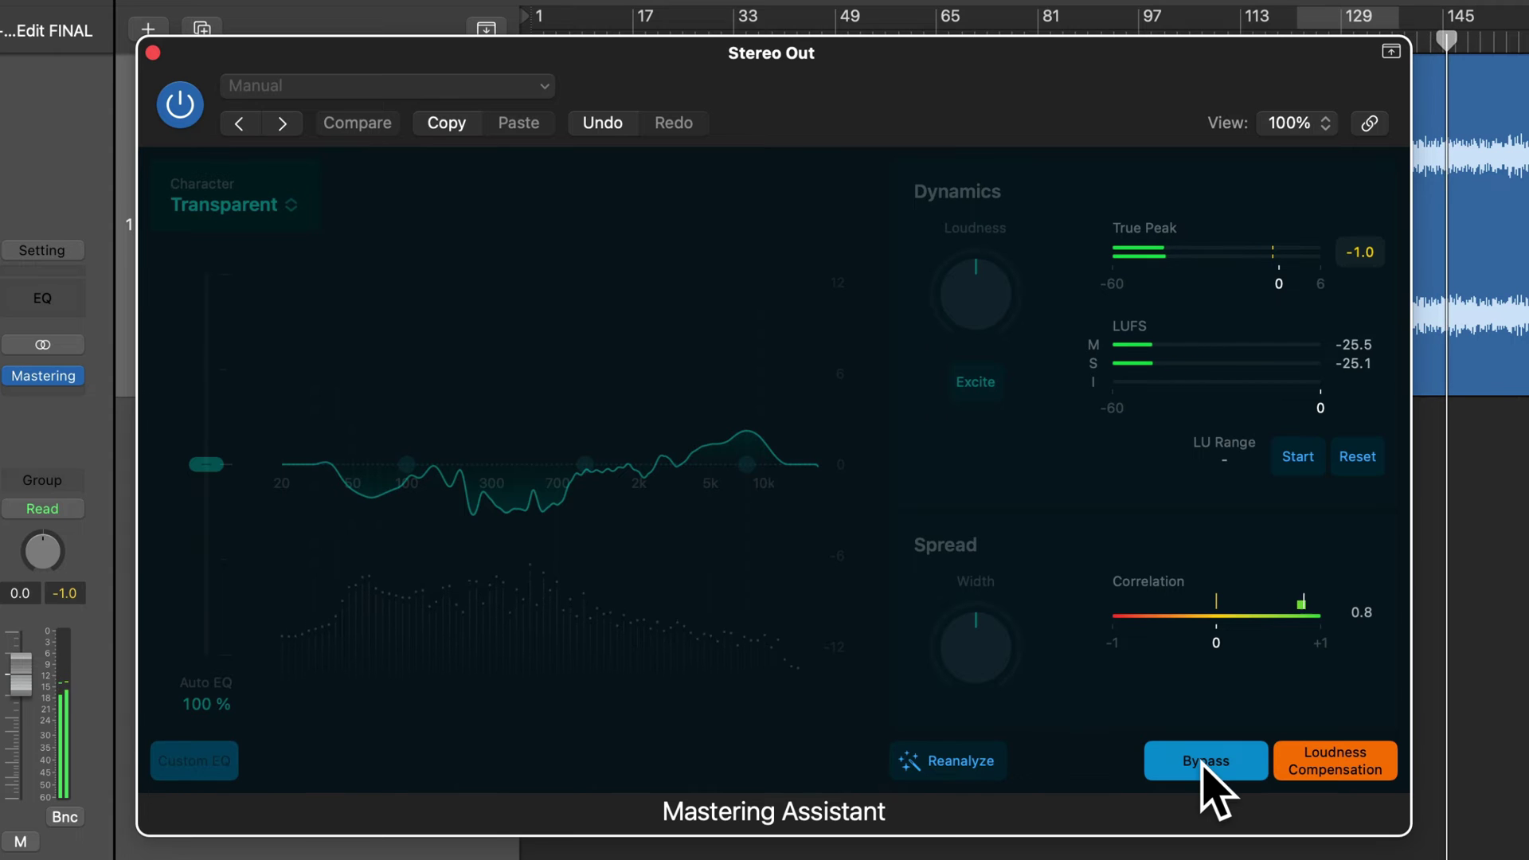
pyautogui.click(1206, 762)
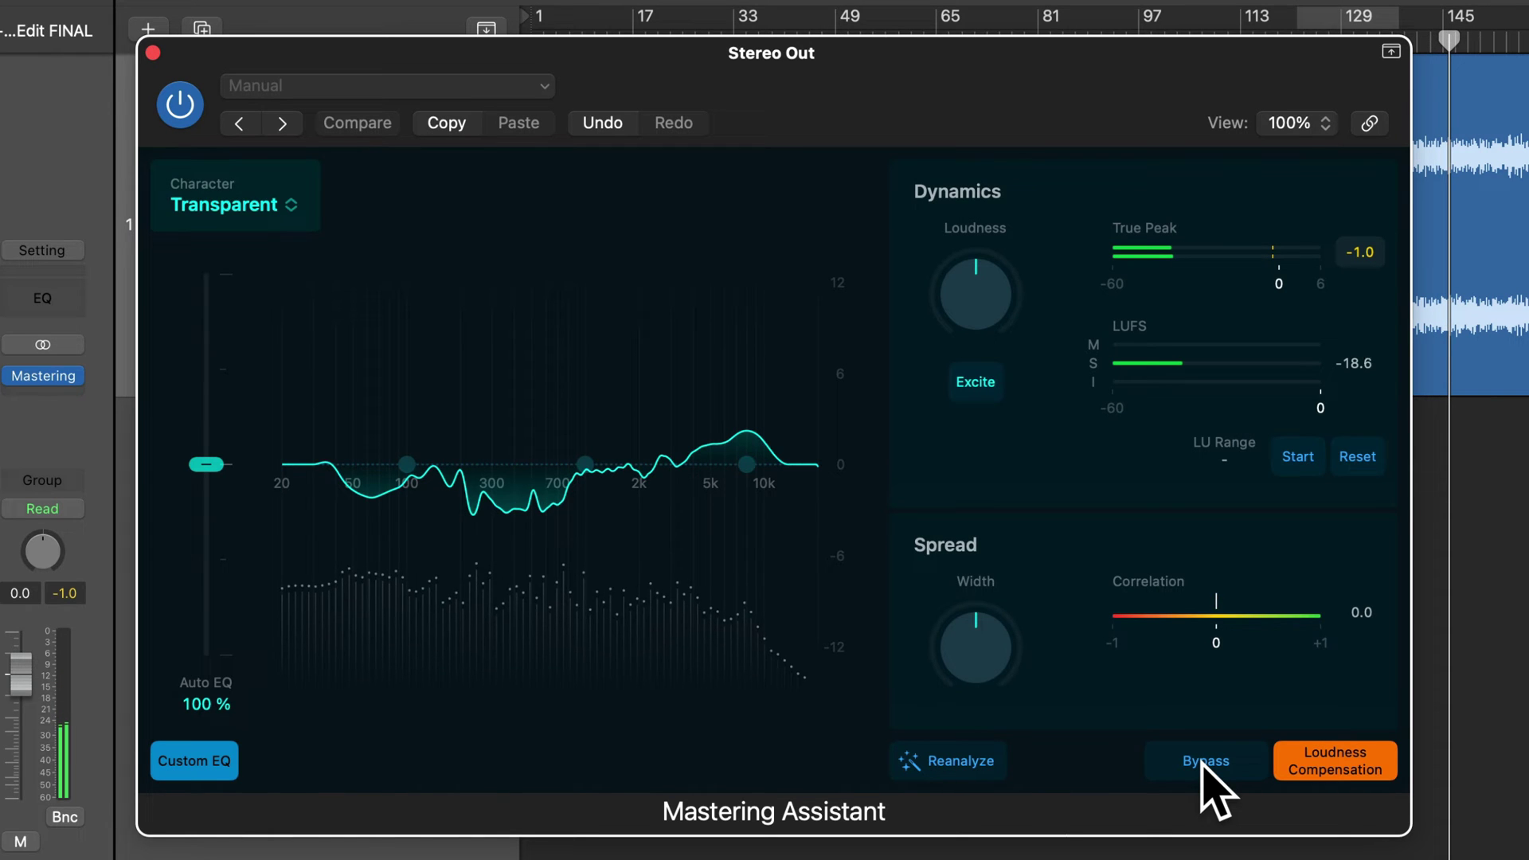
pyautogui.click(1318, 765)
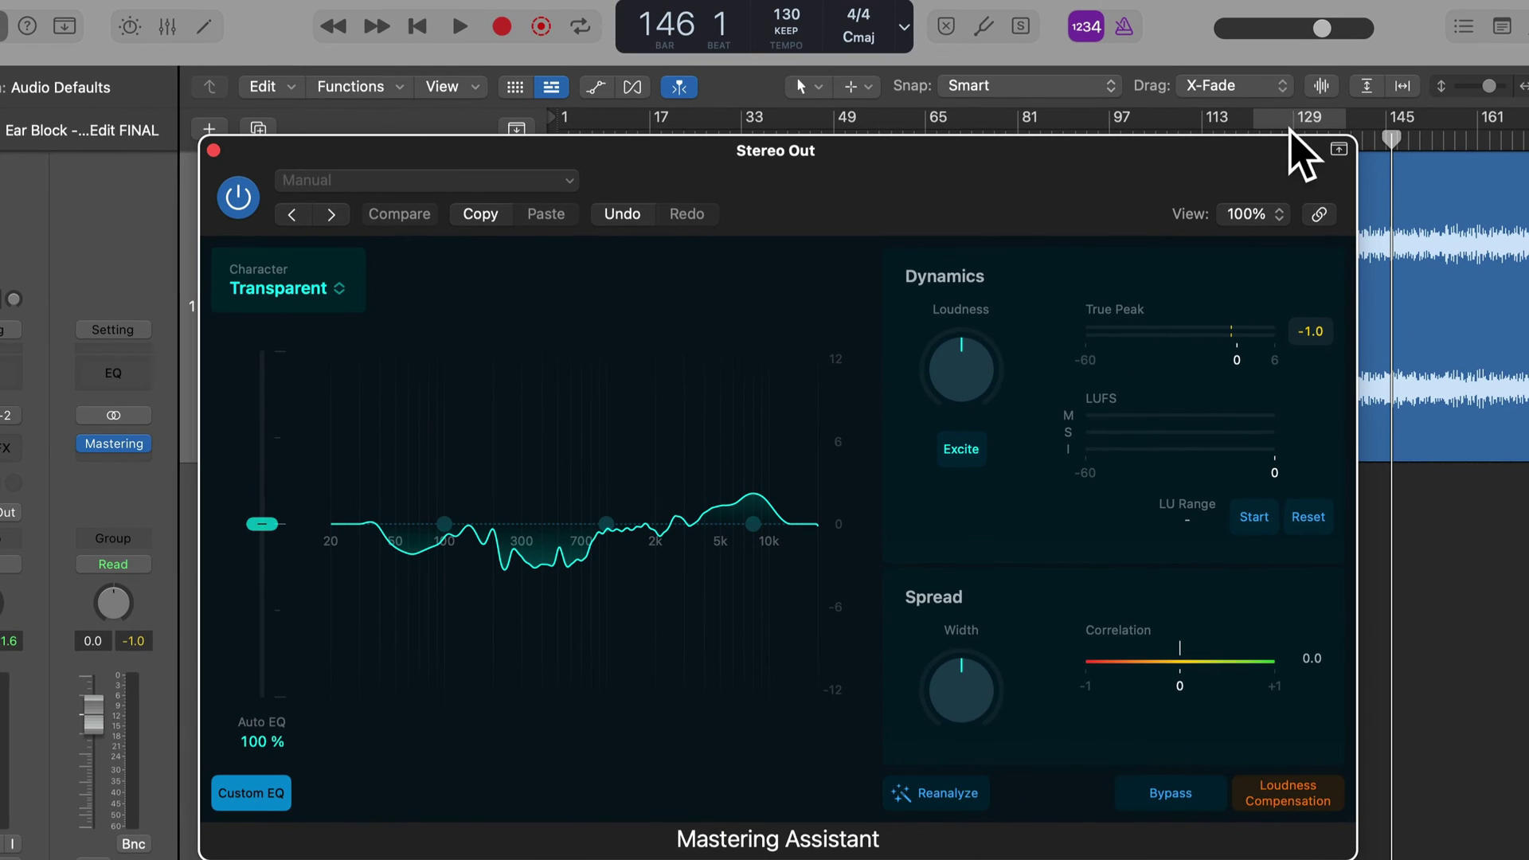
# - Enable cycle over the section near bar 129 and reanalyze the mastering on that range
pyautogui.click(1292, 118)
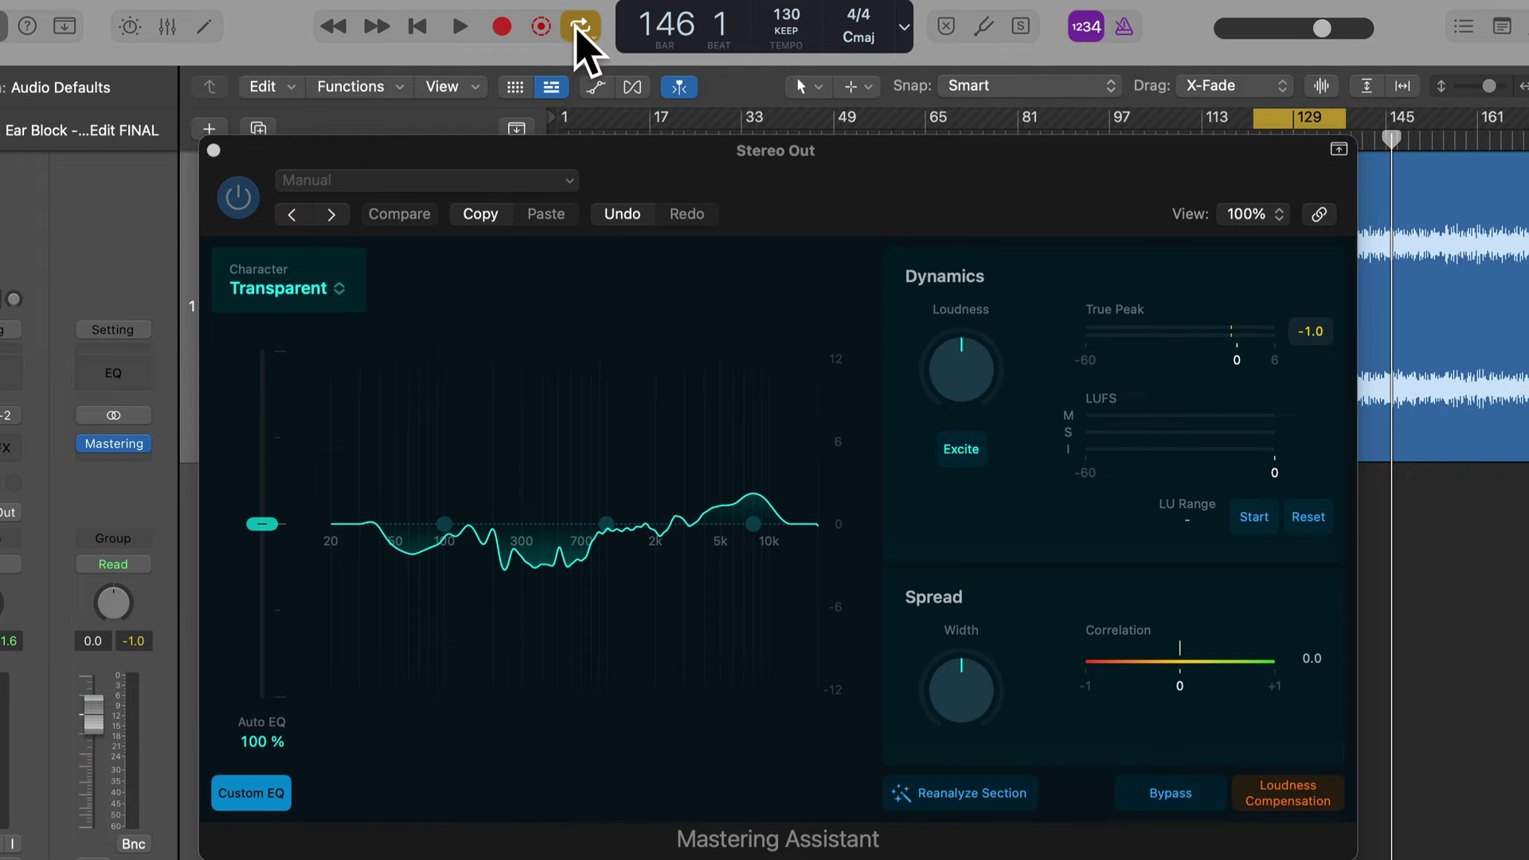
pyautogui.press('c')
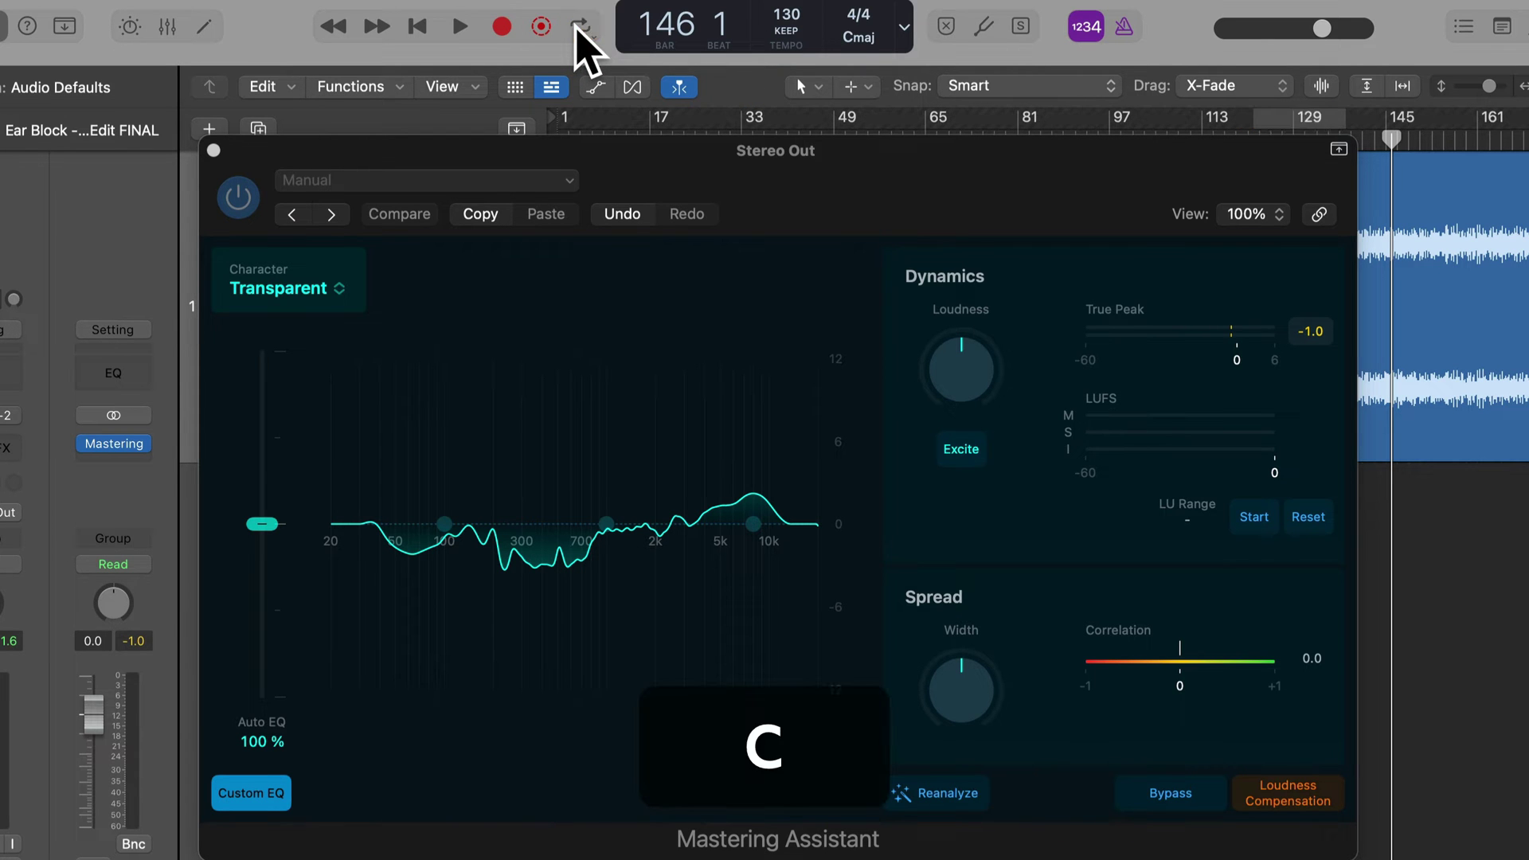
pyautogui.press('c')
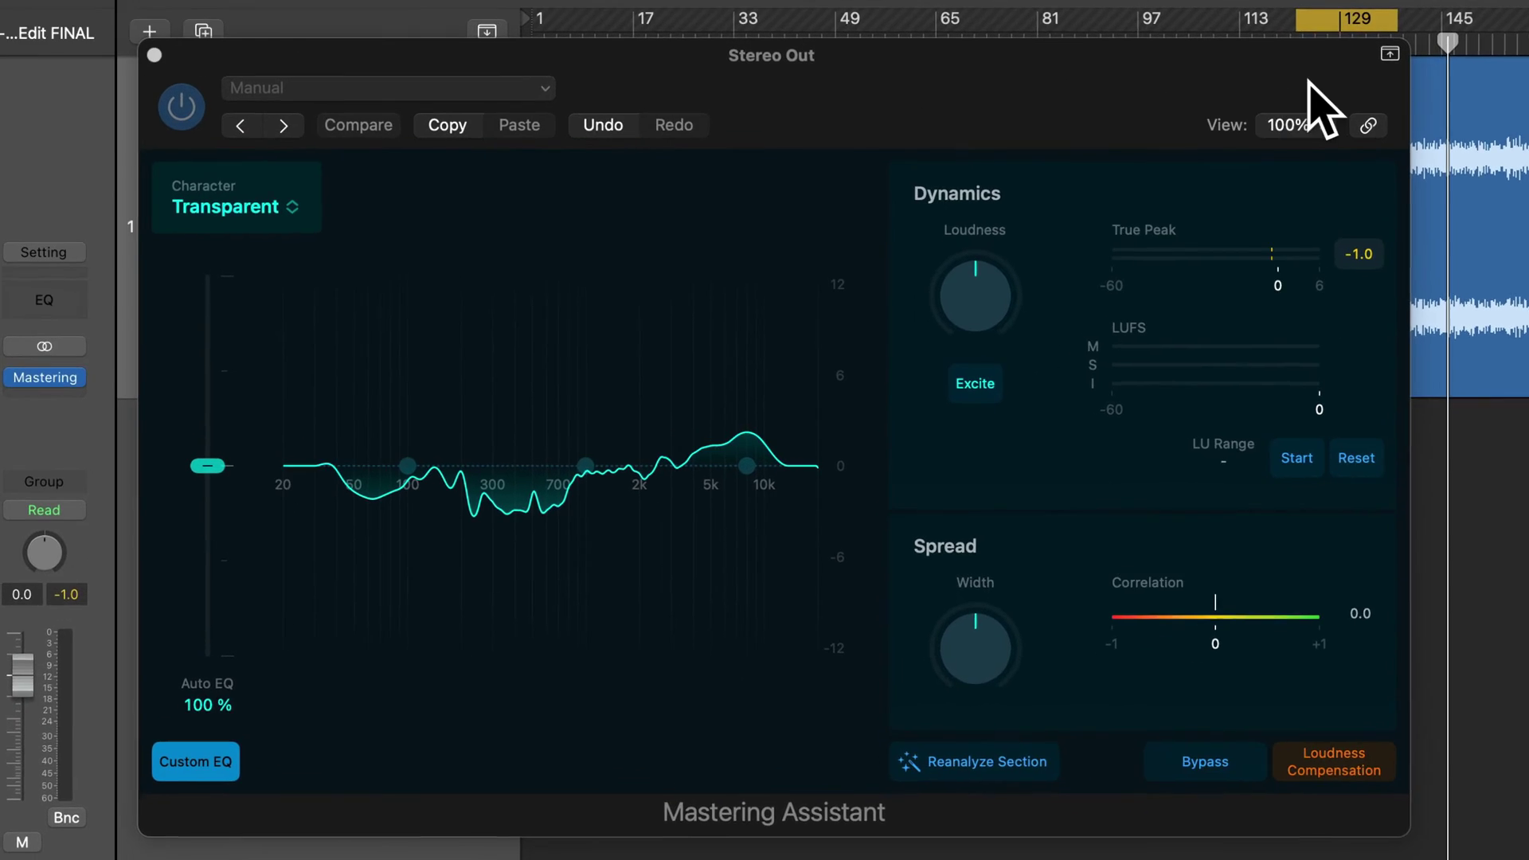
pyautogui.click(1003, 765)
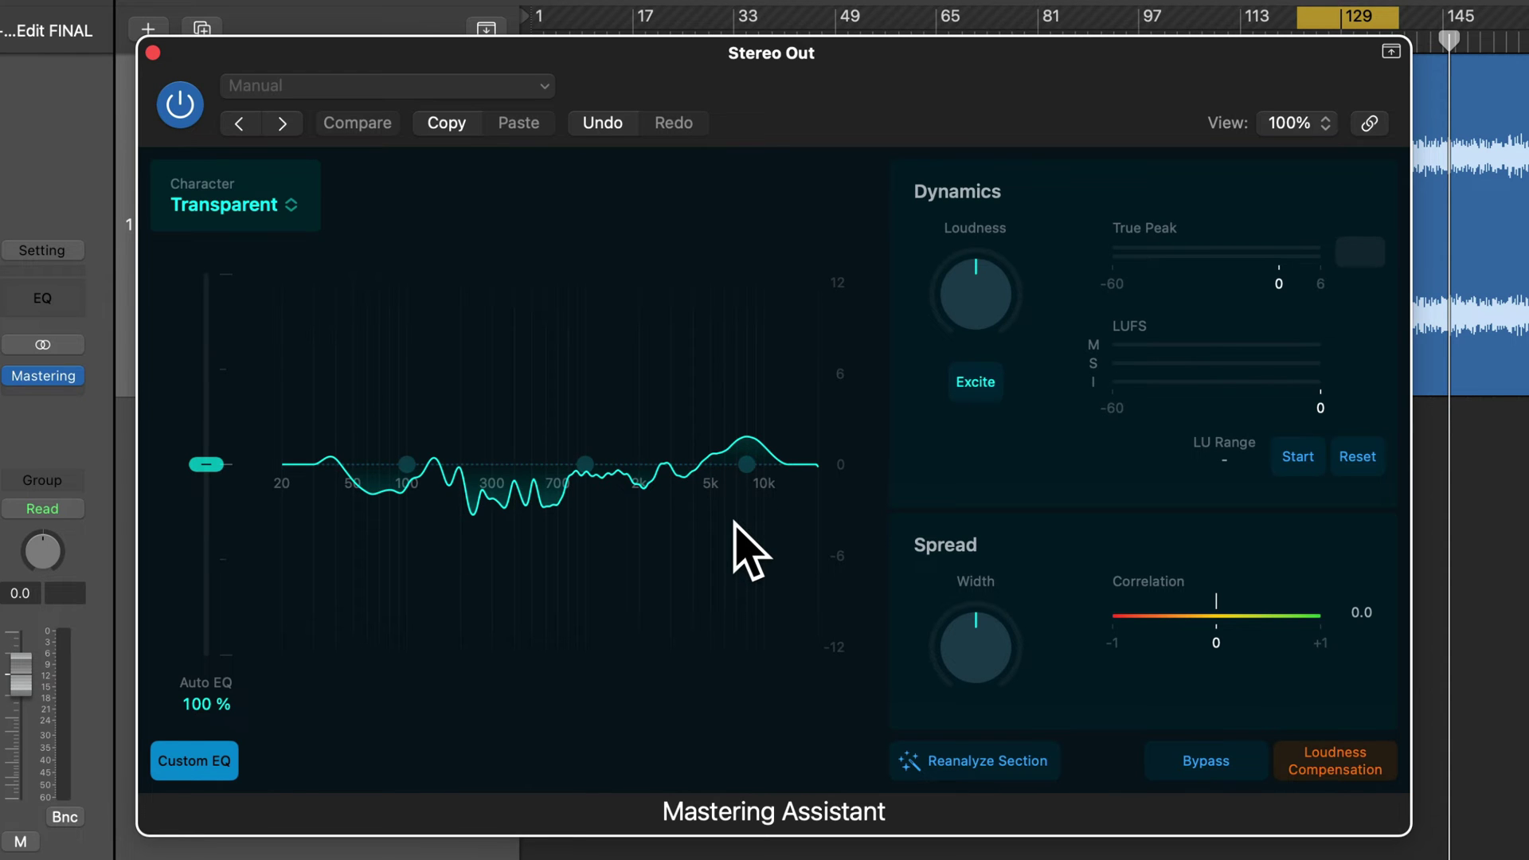
# - Toggle cycle mode off, back on, and off again
pyautogui.click(1338, 22)
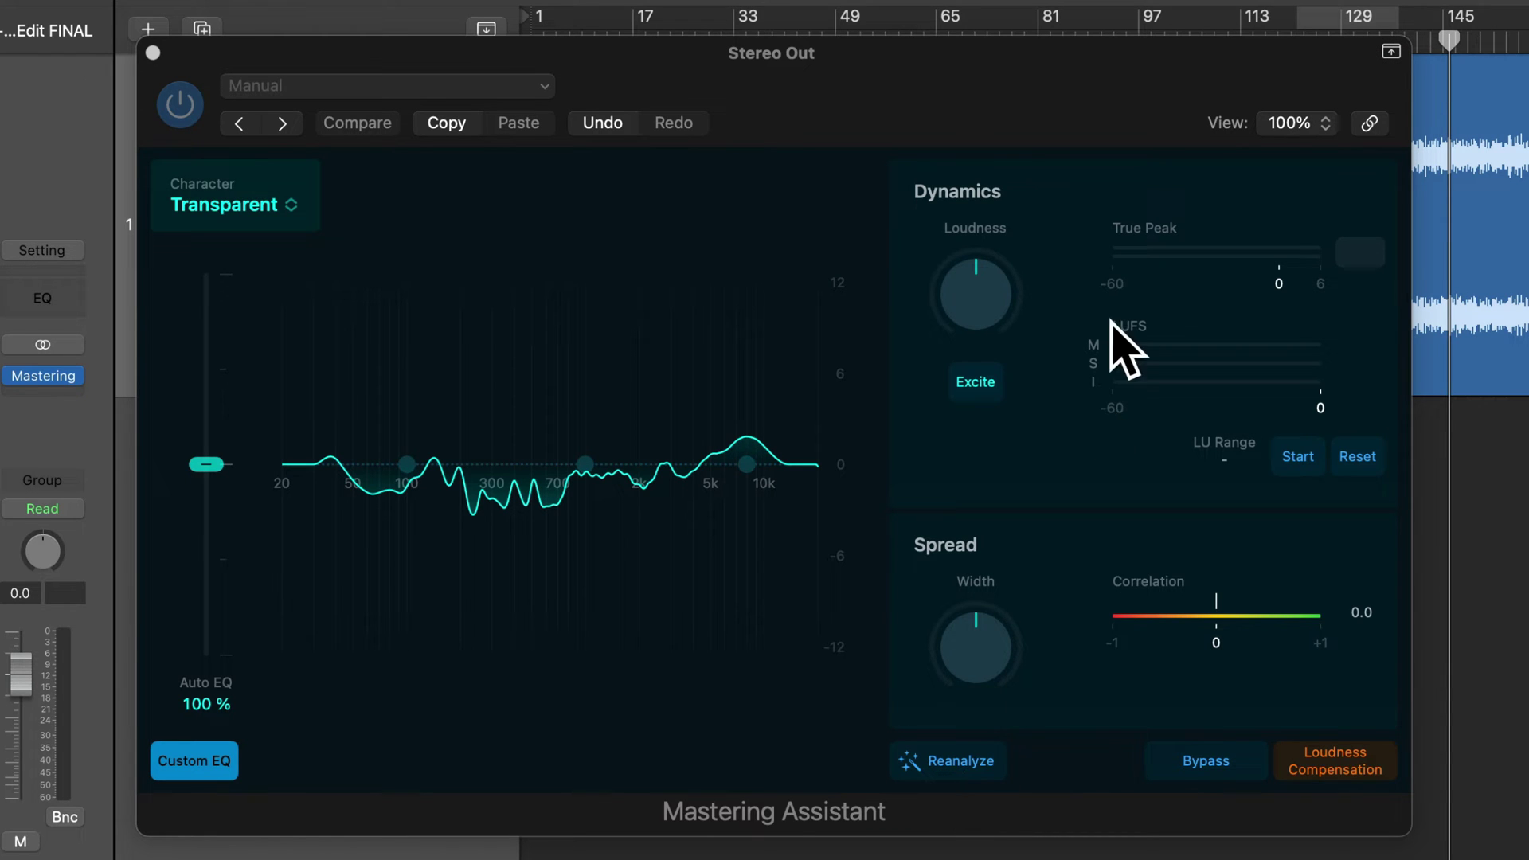
pyautogui.click(1321, 19)
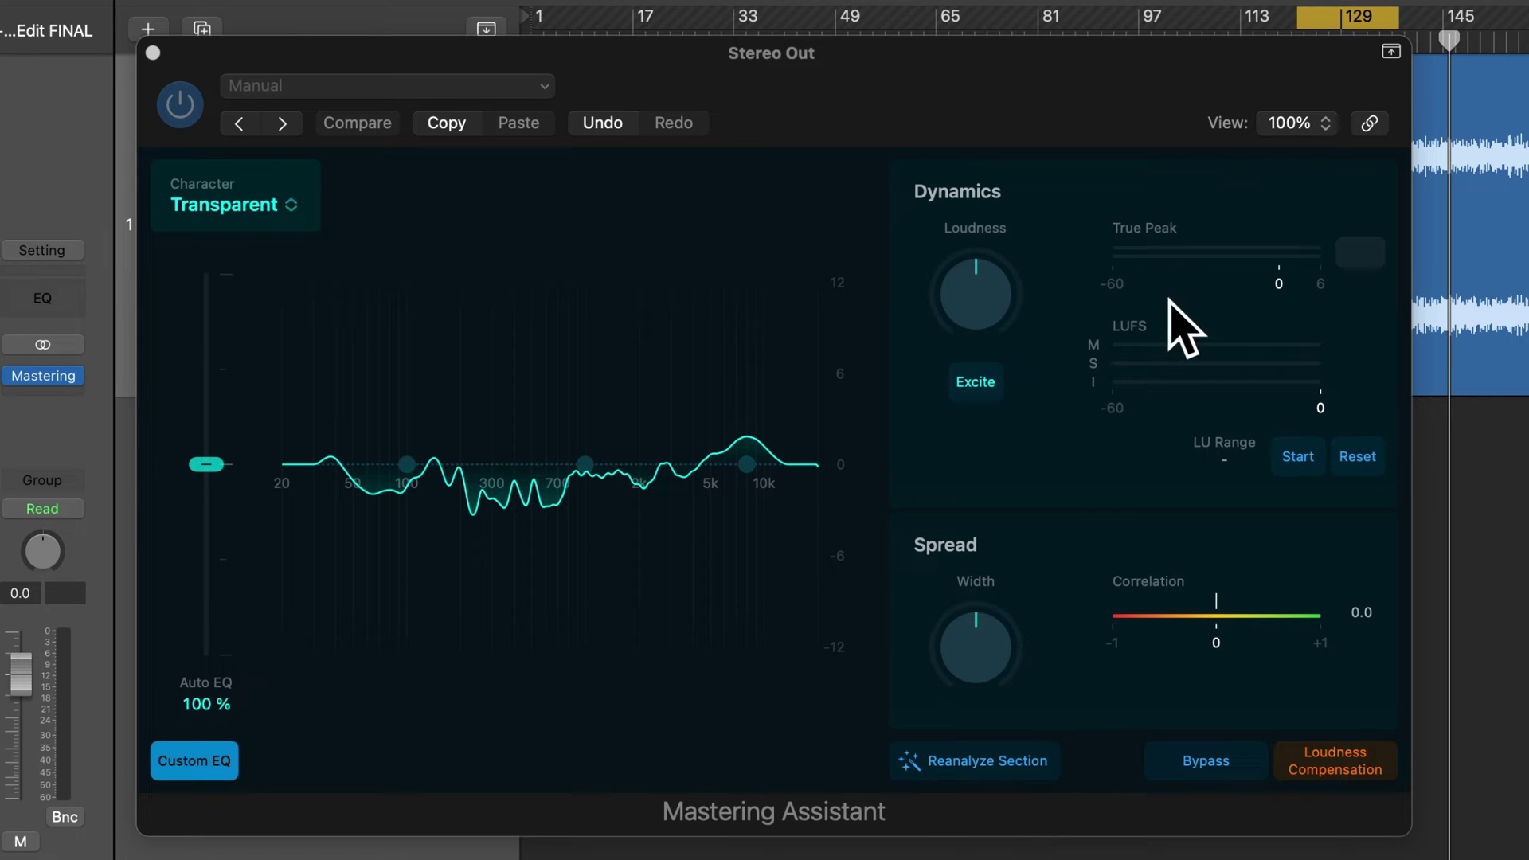
pyautogui.click(1332, 16)
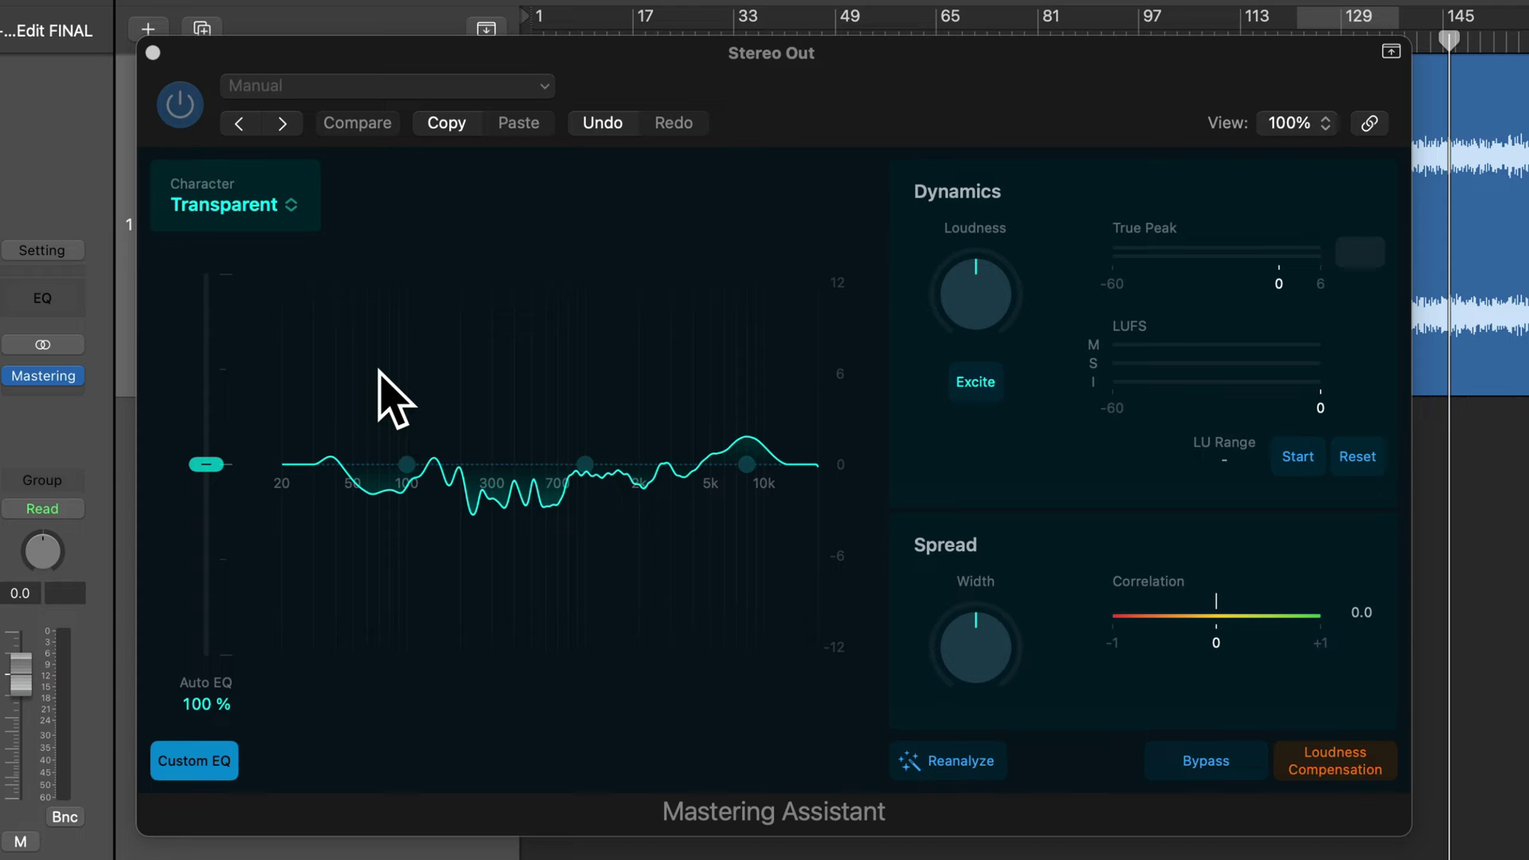
# - Try a higher Auto EQ amount, reset it to 100 %, and nudge the low, high and mid EQ bands
pyautogui.moveTo(206, 465); pyautogui.dragTo(234, 478)
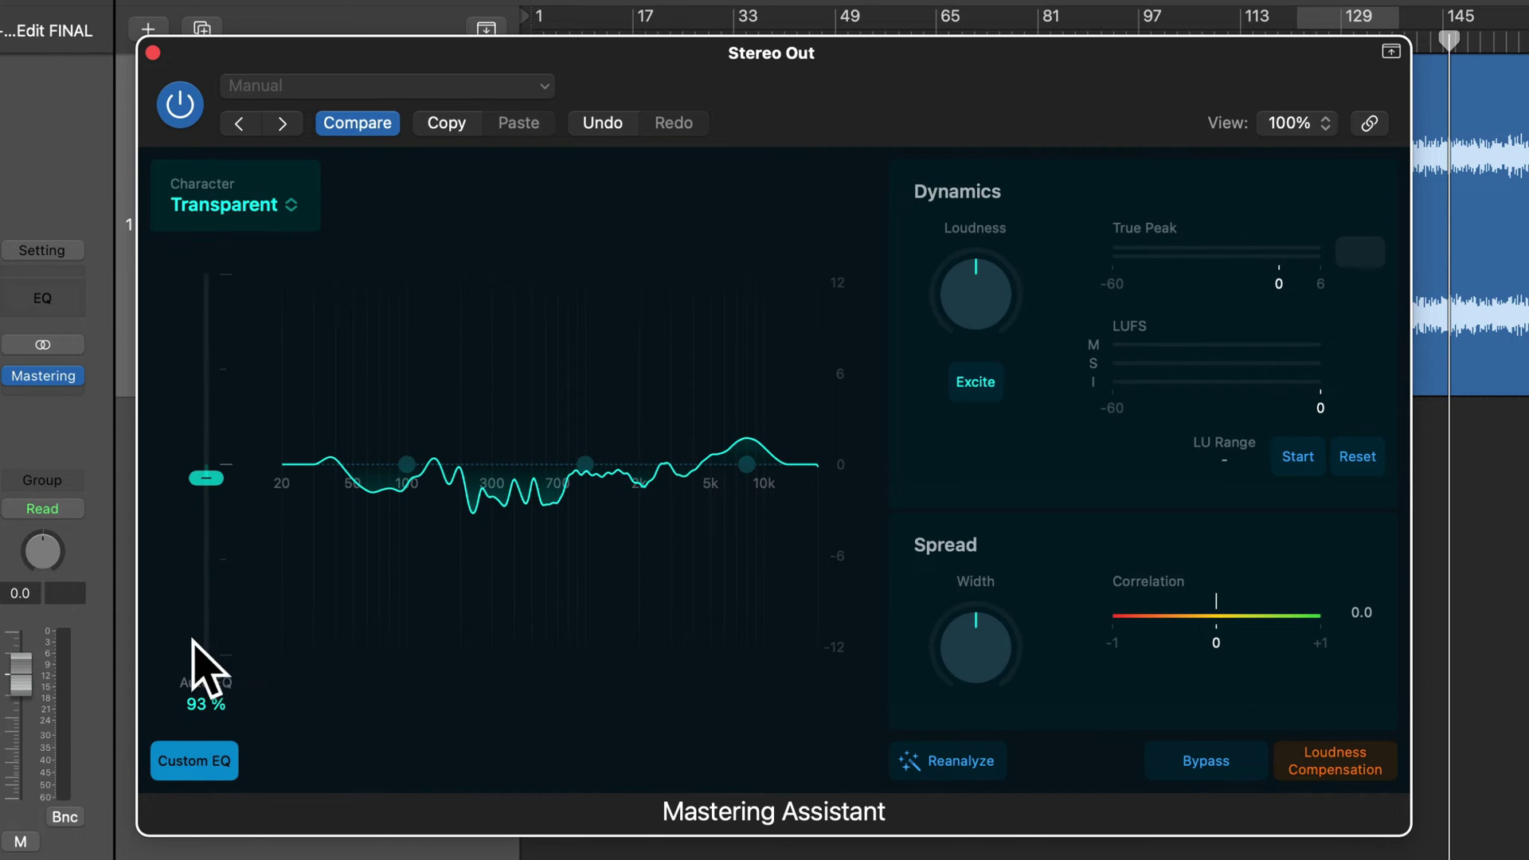
pyautogui.keyDown('alt'); pyautogui.click(206, 478); pyautogui.keyUp('alt')
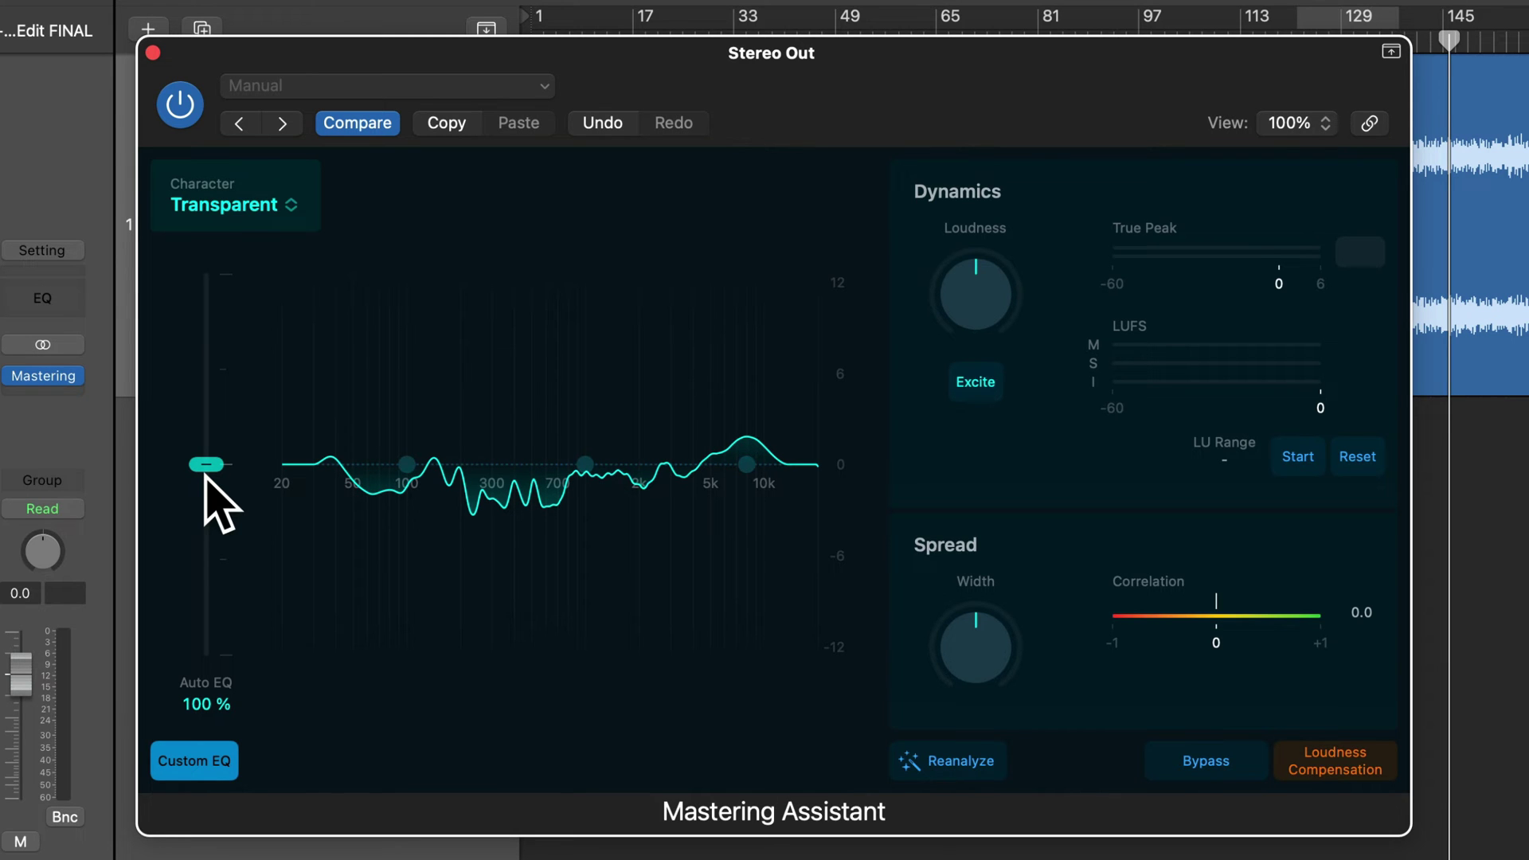
pyautogui.moveTo(407, 464)
pyautogui.mouseDown()
pyautogui.moveTo(413, 420)
pyautogui.moveTo(417, 476)
pyautogui.moveTo(416, 463)
pyautogui.mouseUp()
pyautogui.moveTo(746, 464)
pyautogui.mouseDown()
pyautogui.moveTo(748, 417)
pyautogui.moveTo(749, 488)
pyautogui.moveTo(751, 471)
pyautogui.mouseUp()
pyautogui.moveTo(586, 464)
pyautogui.mouseDown()
pyautogui.moveTo(587, 430)
pyautogui.moveTo(587, 503)
pyautogui.moveTo(532, 470)
pyautogui.moveTo(642, 501)
pyautogui.moveTo(658, 461)
pyautogui.moveTo(595, 462)
pyautogui.mouseUp()
# - Gently boost the low, mid and high custom EQ bands, ending the high at 9.246 kHz, +0.4 dB
pyautogui.moveTo(718, 480)
pyautogui.mouseDown()
pyautogui.moveTo(701, 443)
pyautogui.moveTo(706, 499)
pyautogui.moveTo(812, 488)
pyautogui.moveTo(738, 436)
pyautogui.moveTo(737, 470)
pyautogui.mouseUp()
pyautogui.moveTo(421, 461)
pyautogui.mouseDown()
pyautogui.moveTo(499, 442)
pyautogui.moveTo(395, 483)
pyautogui.moveTo(392, 458)
pyautogui.mouseUp()
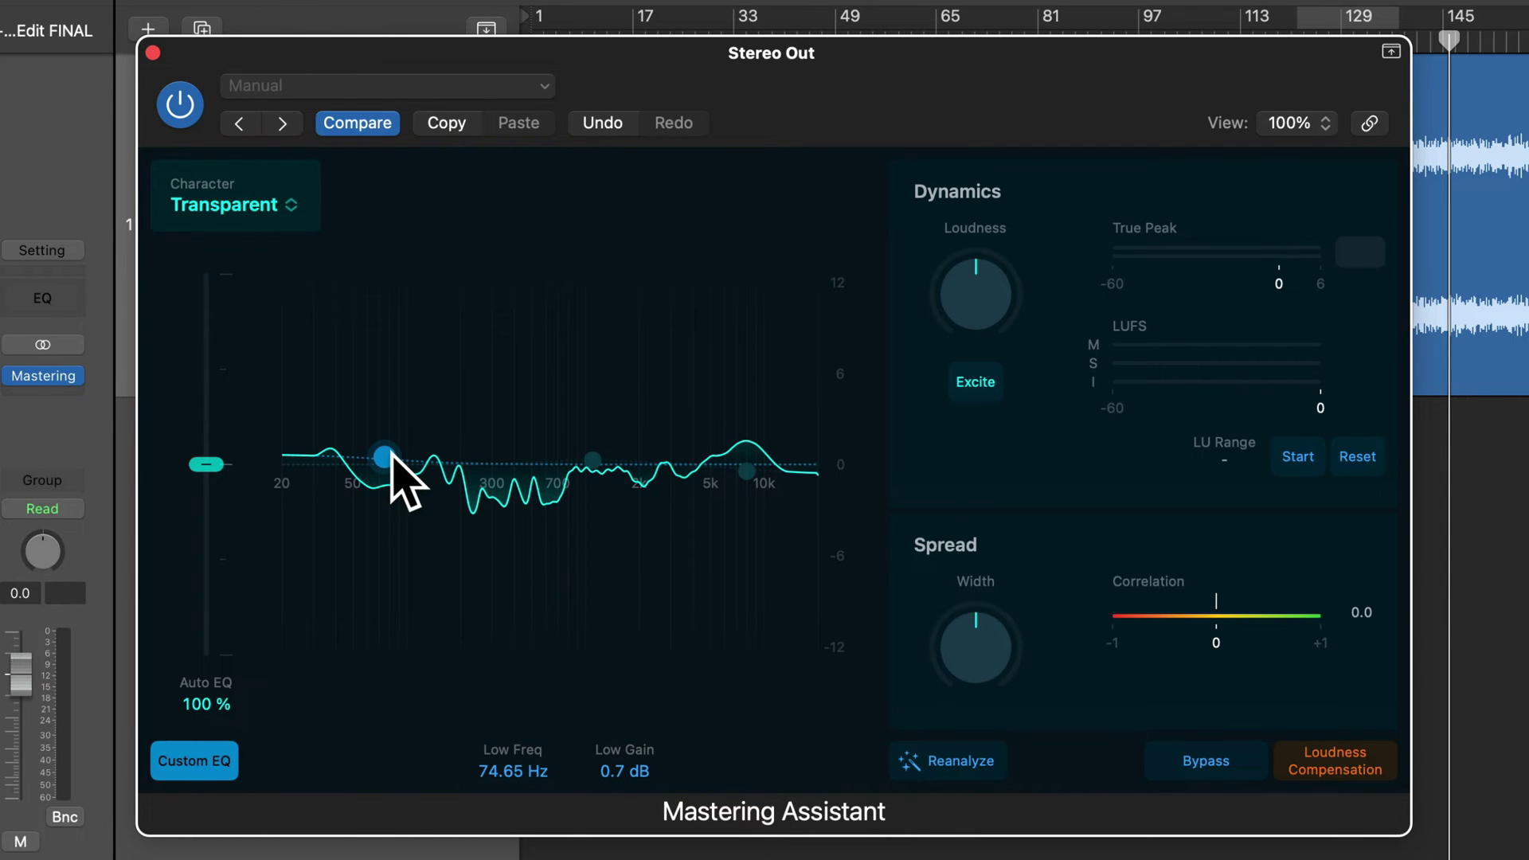
pyautogui.moveTo(392, 456)
pyautogui.mouseDown()
pyautogui.moveTo(481, 333)
pyautogui.moveTo(441, 563)
pyautogui.moveTo(468, 639)
pyautogui.moveTo(427, 614)
pyautogui.moveTo(401, 450)
pyautogui.mouseUp()
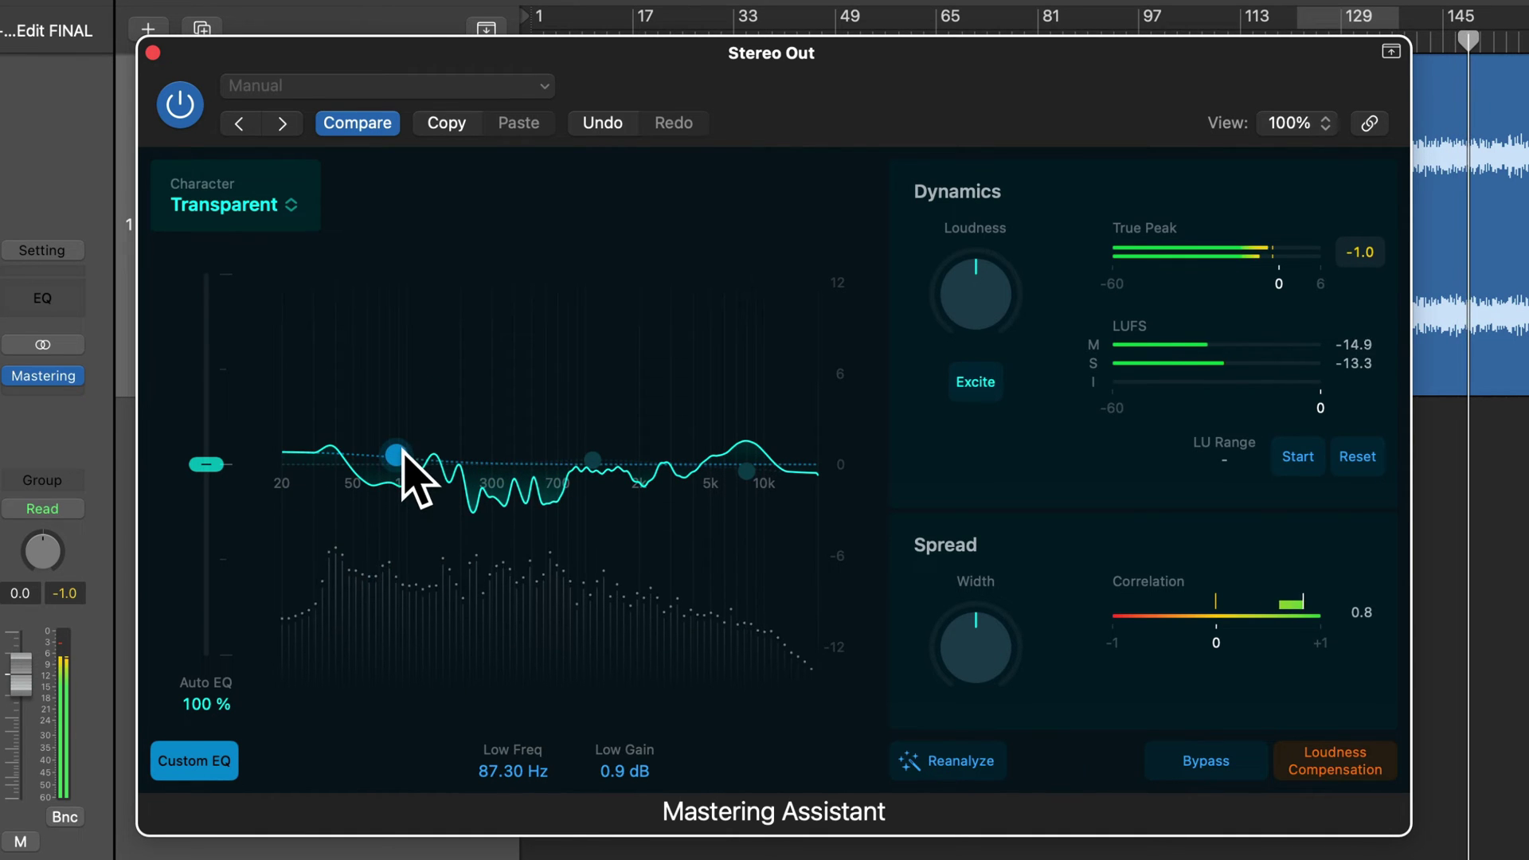
pyautogui.moveTo(593, 460); pyautogui.dragTo(660, 436)
pyautogui.moveTo(746, 471)
pyautogui.mouseDown()
pyautogui.moveTo(744, 371)
pyautogui.moveTo(747, 526)
pyautogui.moveTo(753, 449)
pyautogui.mouseUp()
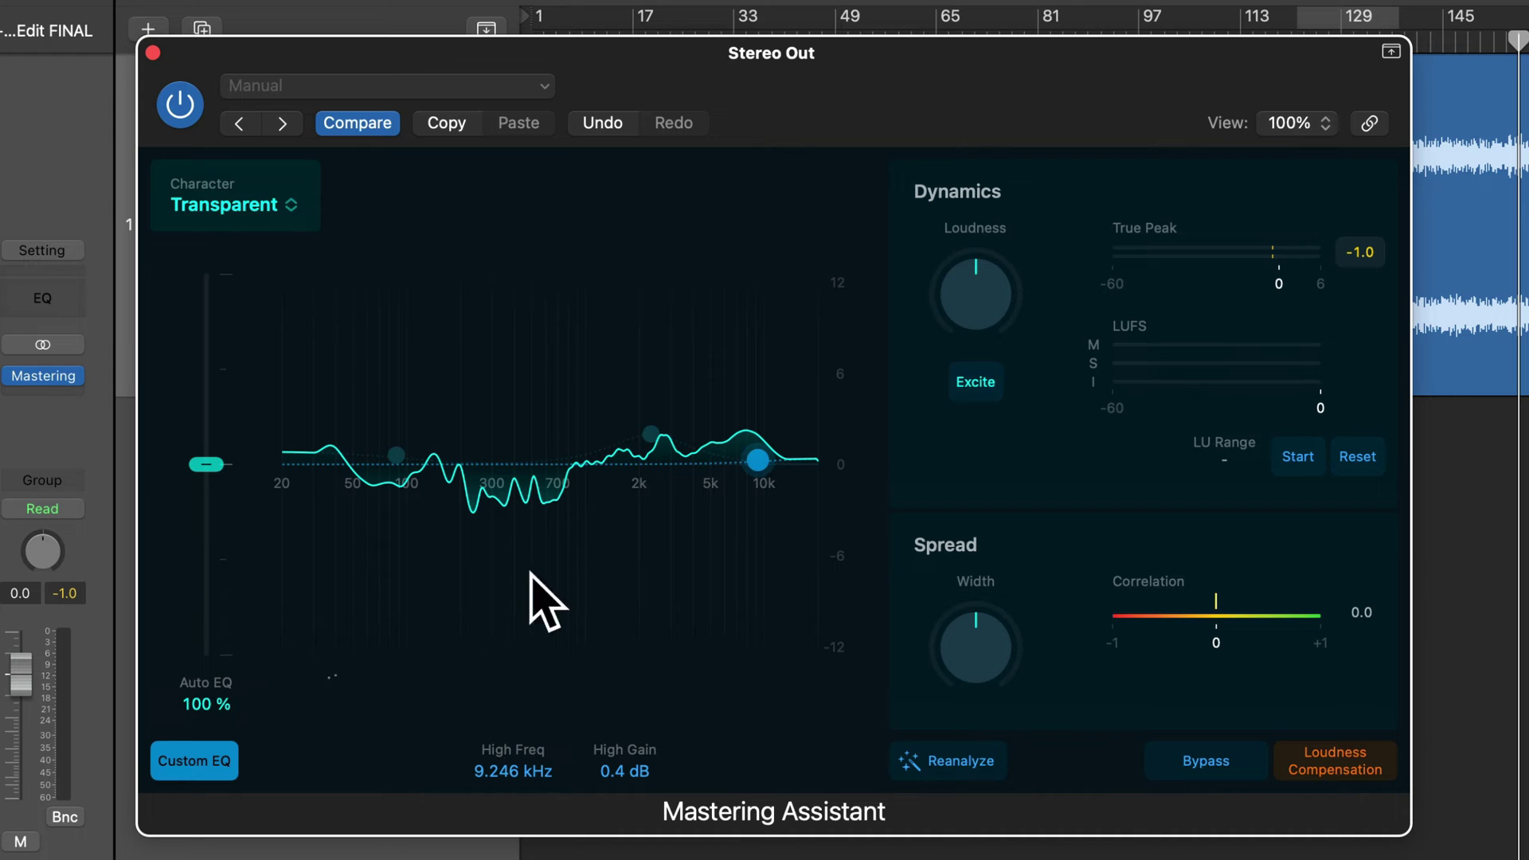
pyautogui.click(201, 758)
# - A/B the custom EQ several times, leave it on, and enable cycle with C
pyautogui.click(201, 758)
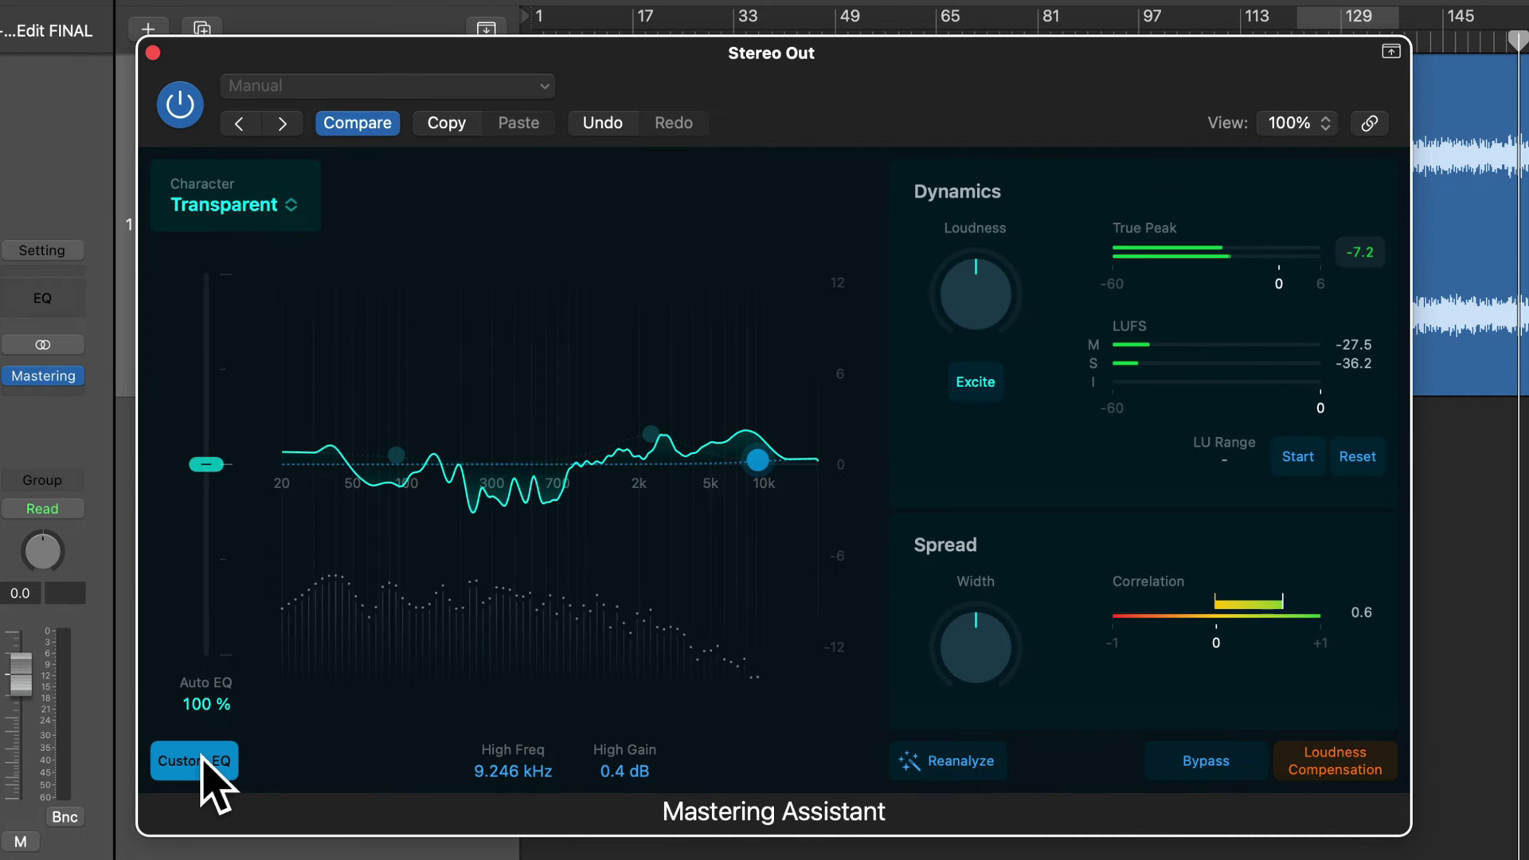
pyautogui.click(201, 759)
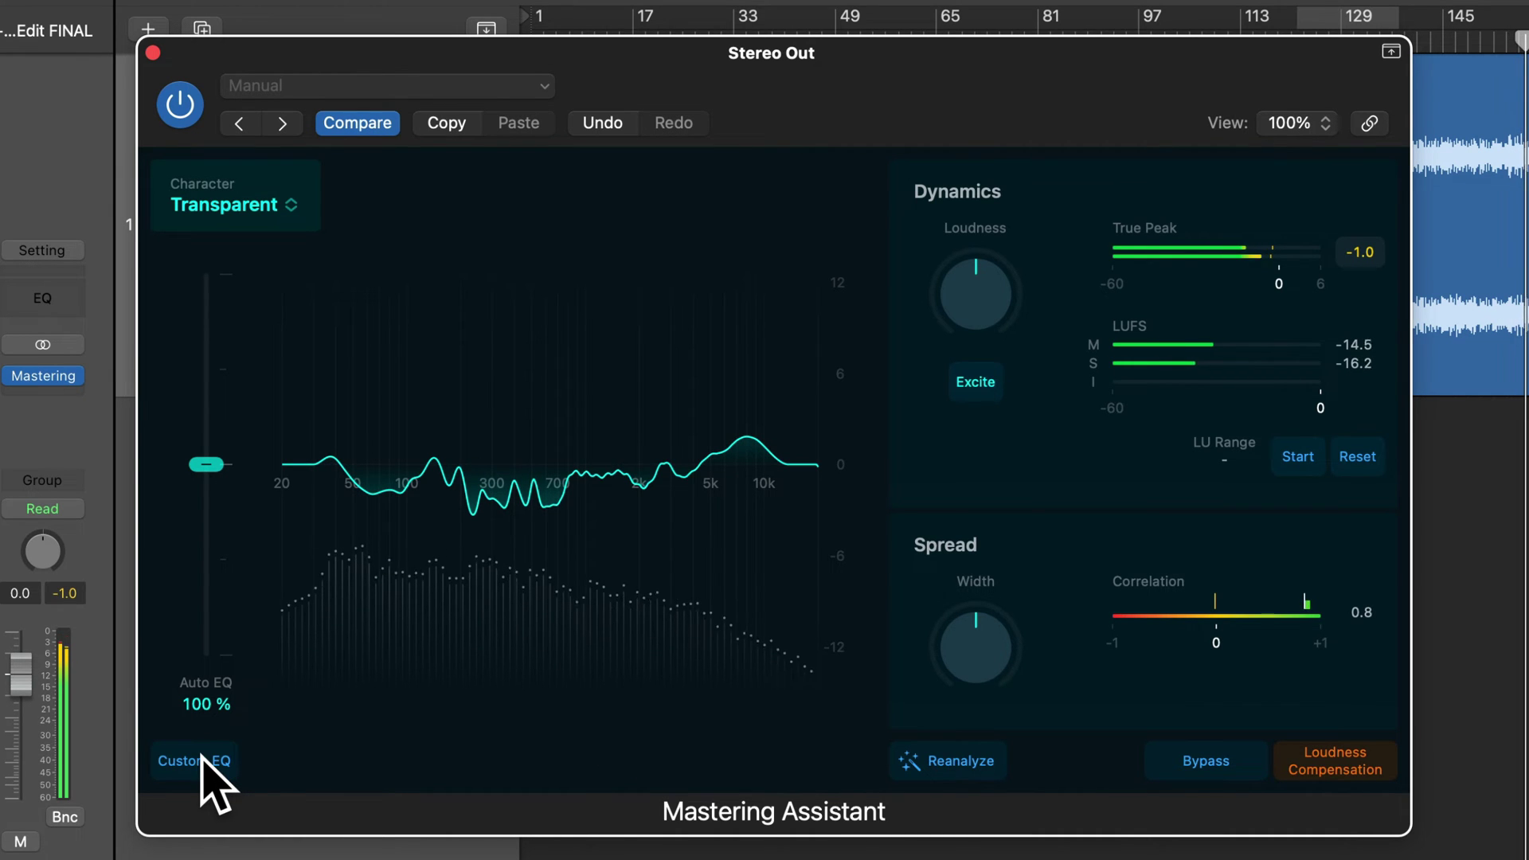
pyautogui.click(202, 758)
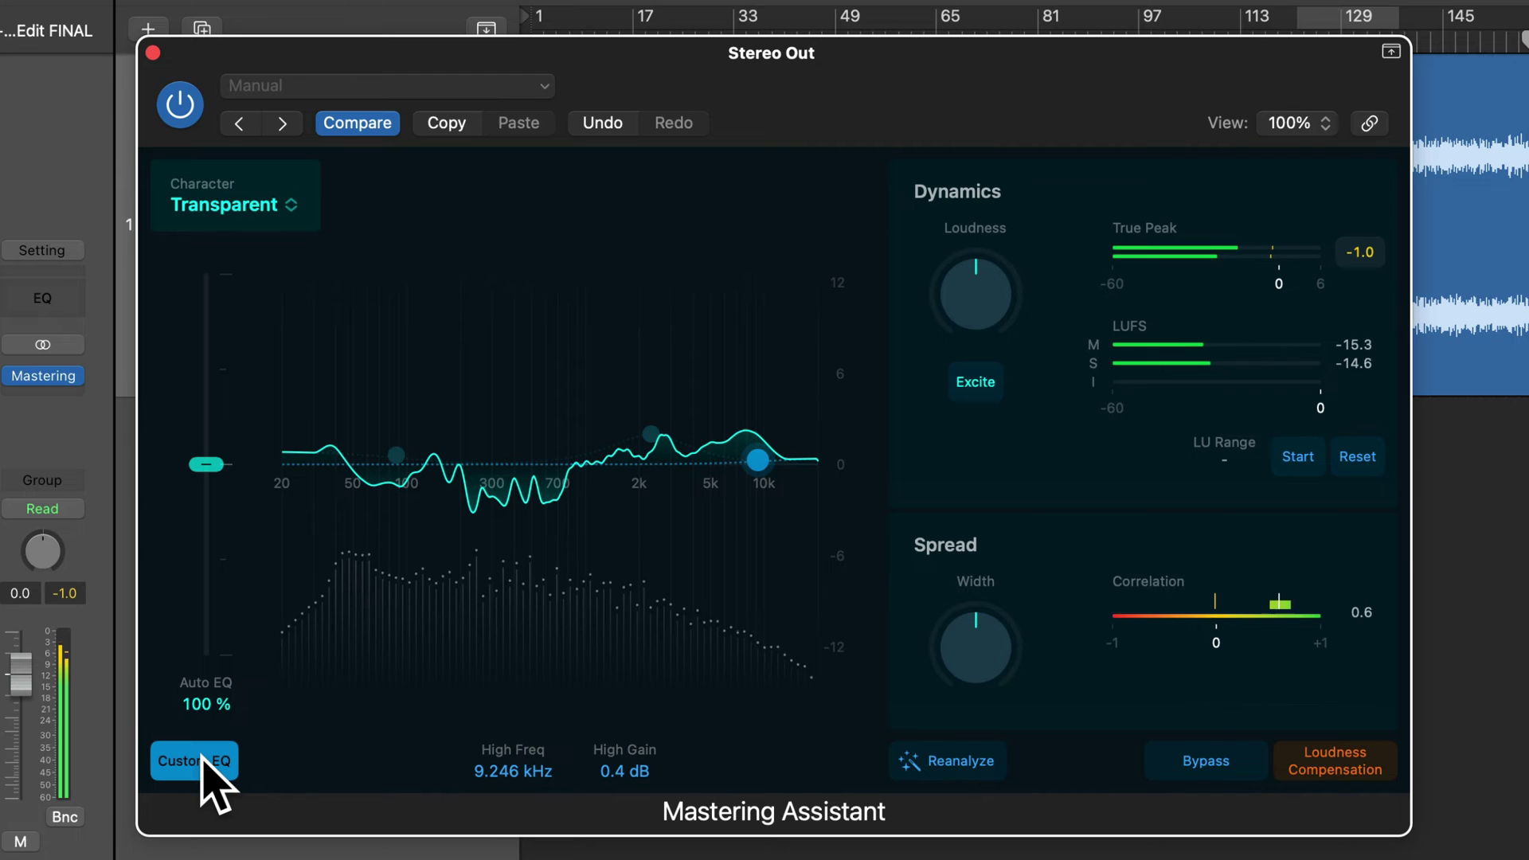
pyautogui.click(202, 761)
pyautogui.click(202, 761)
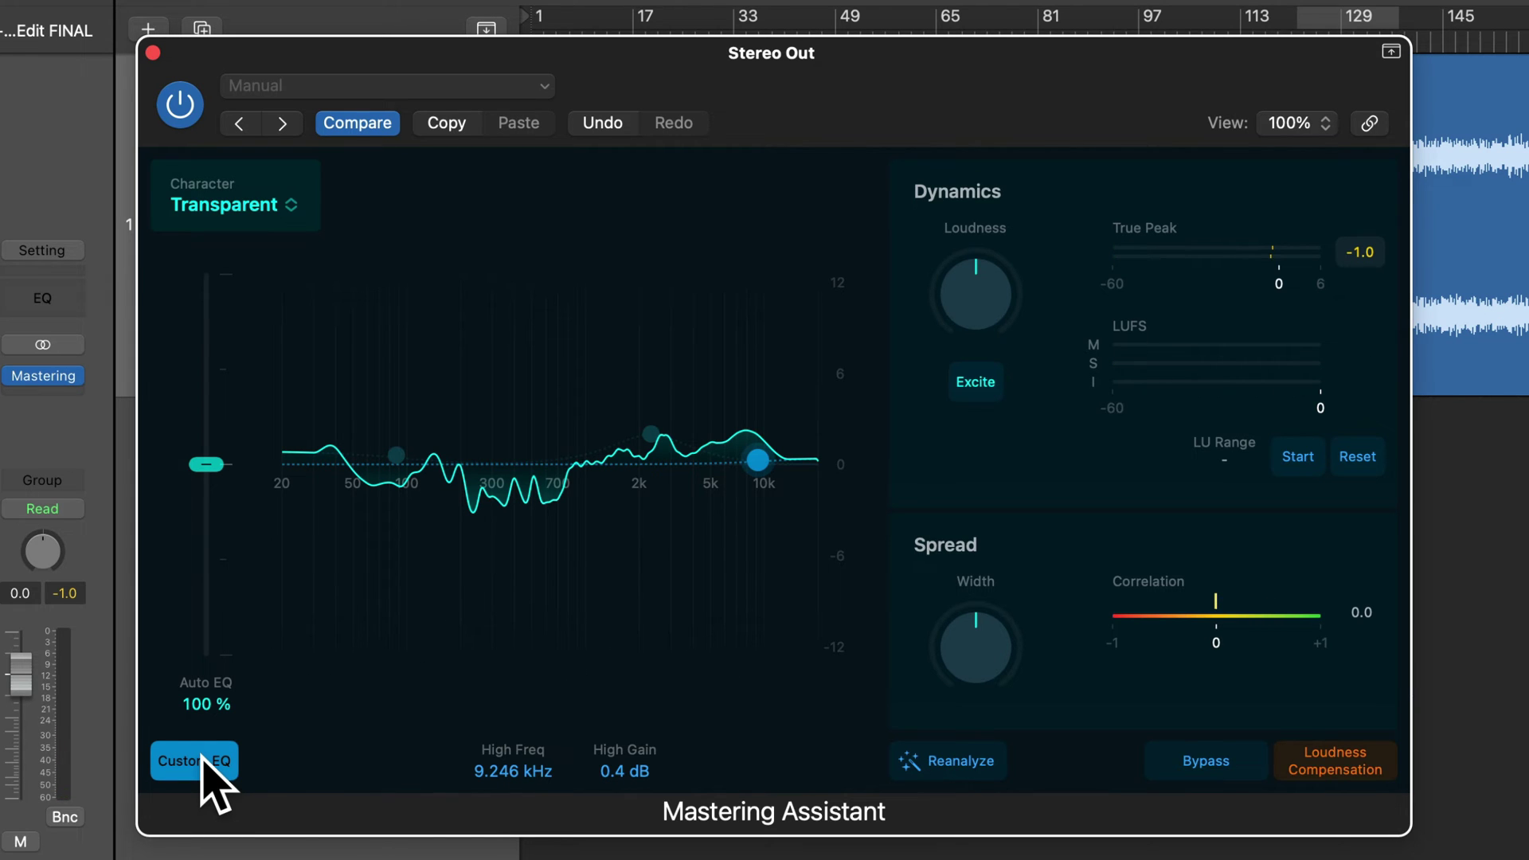
pyautogui.press('c')
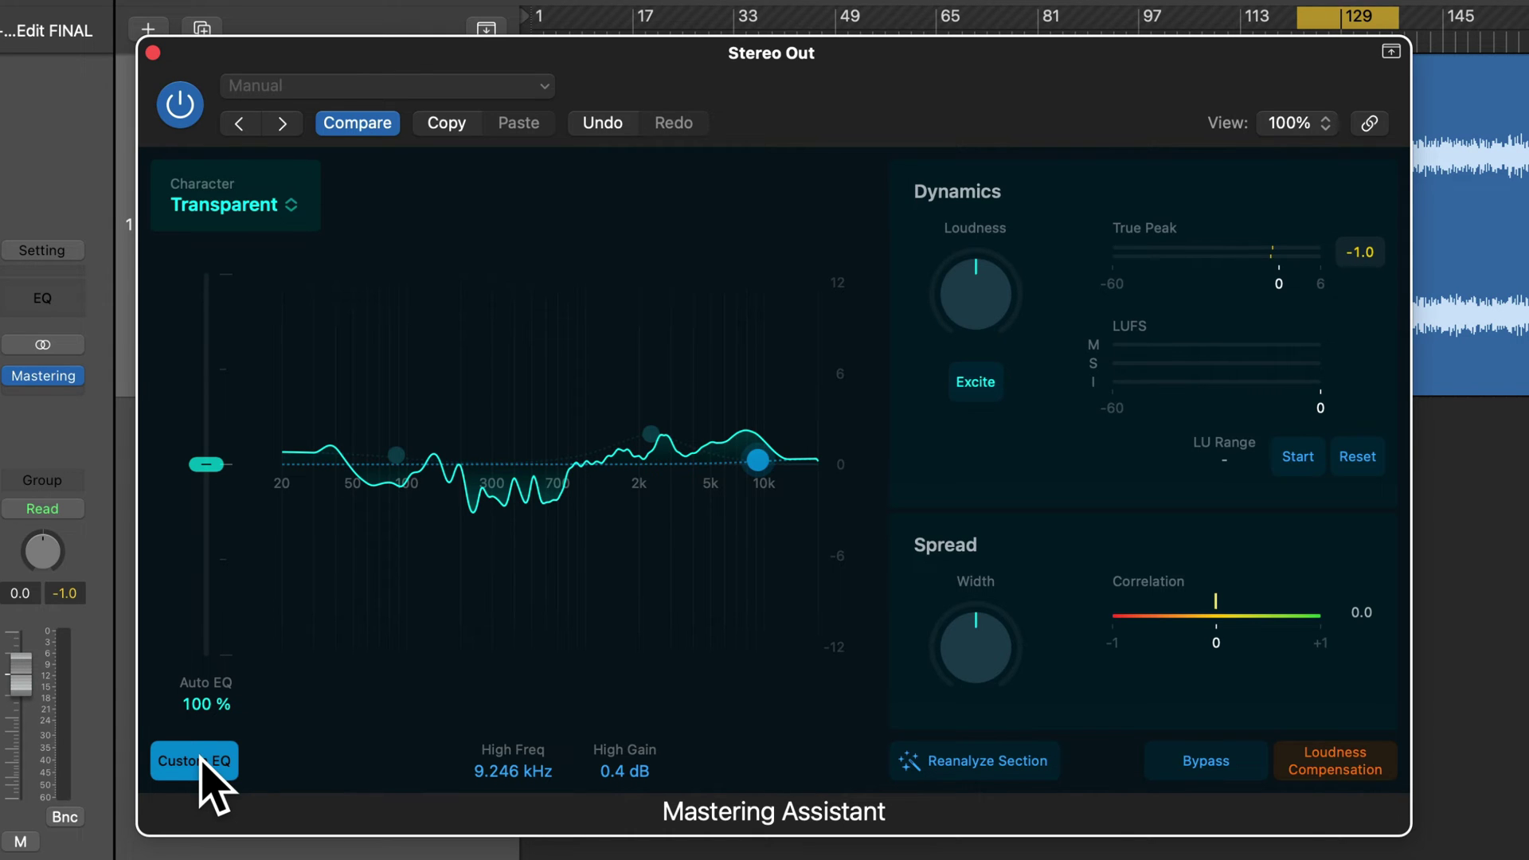
# - Bypass the custom EQ and audition Auto EQ from 0 % to 200 % during playback, resetting to 100 %
pyautogui.click(201, 763)
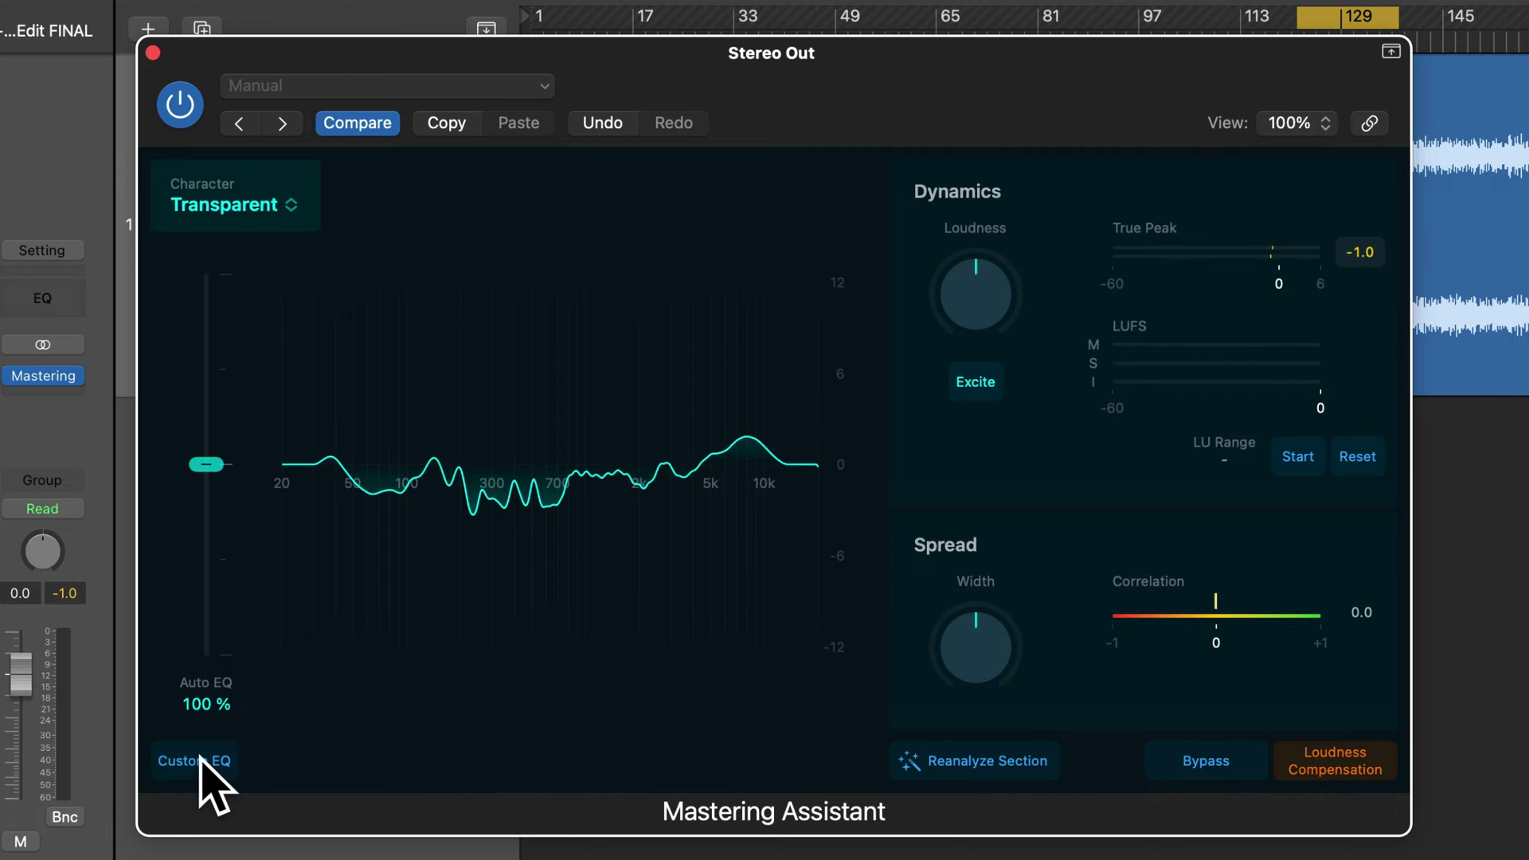
pyautogui.moveTo(209, 468); pyautogui.dragTo(230, 683)
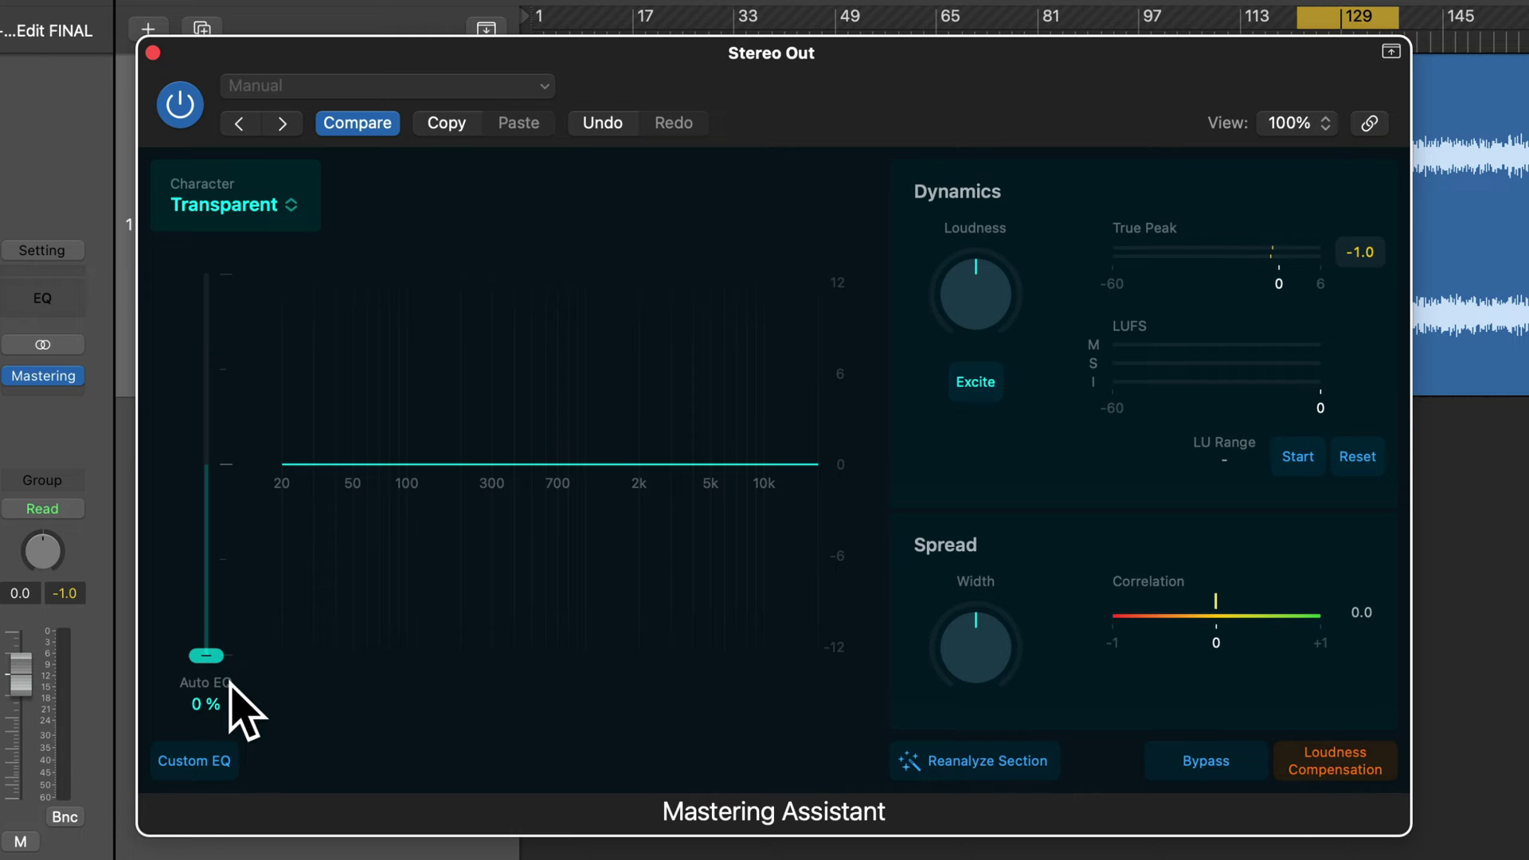
pyautogui.press('space')
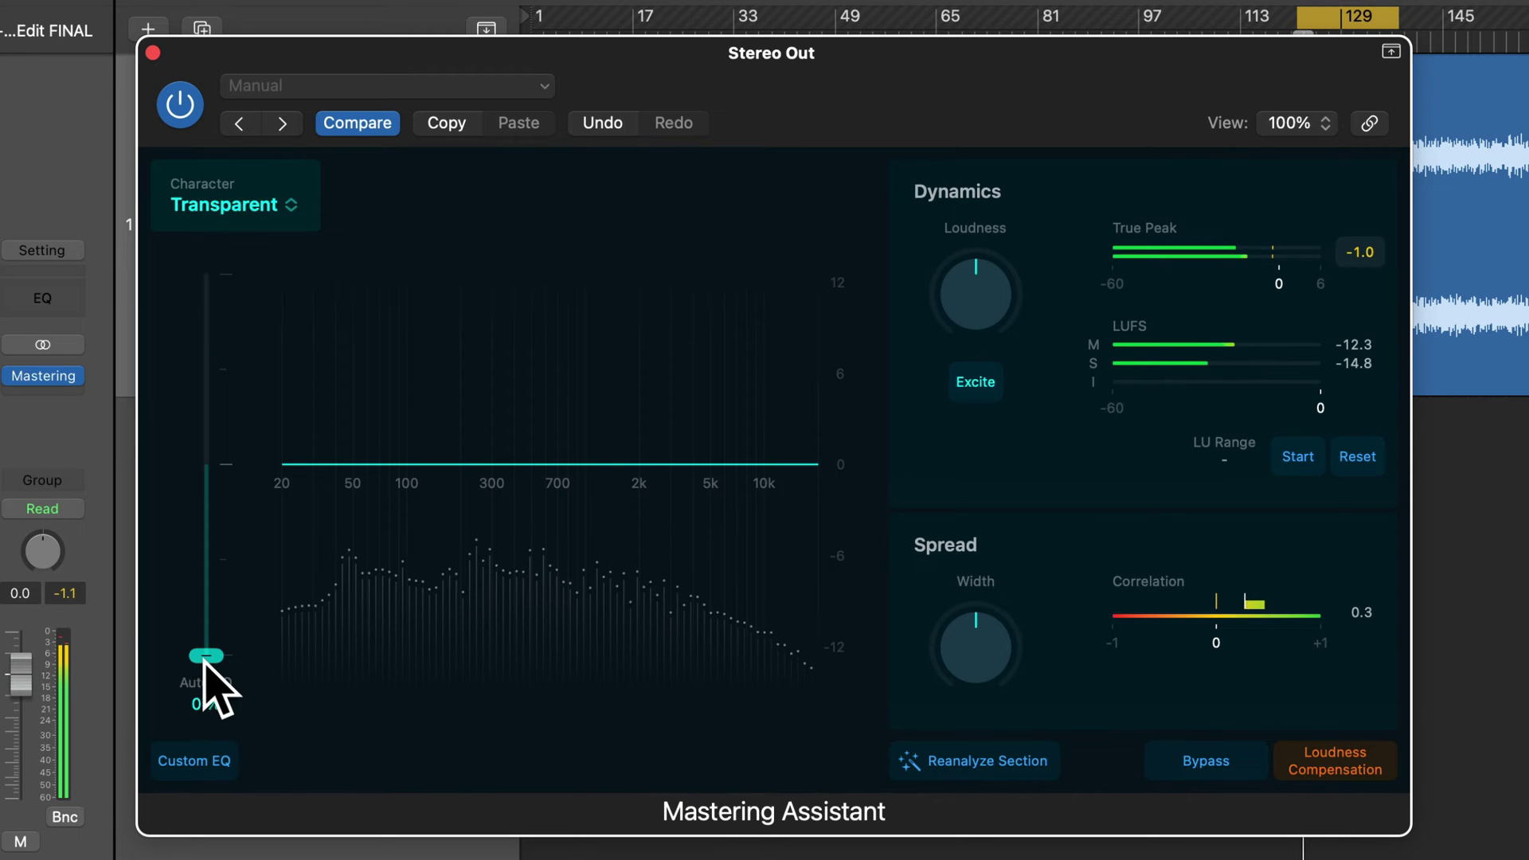
pyautogui.moveTo(205, 664); pyautogui.dragTo(232, 263)
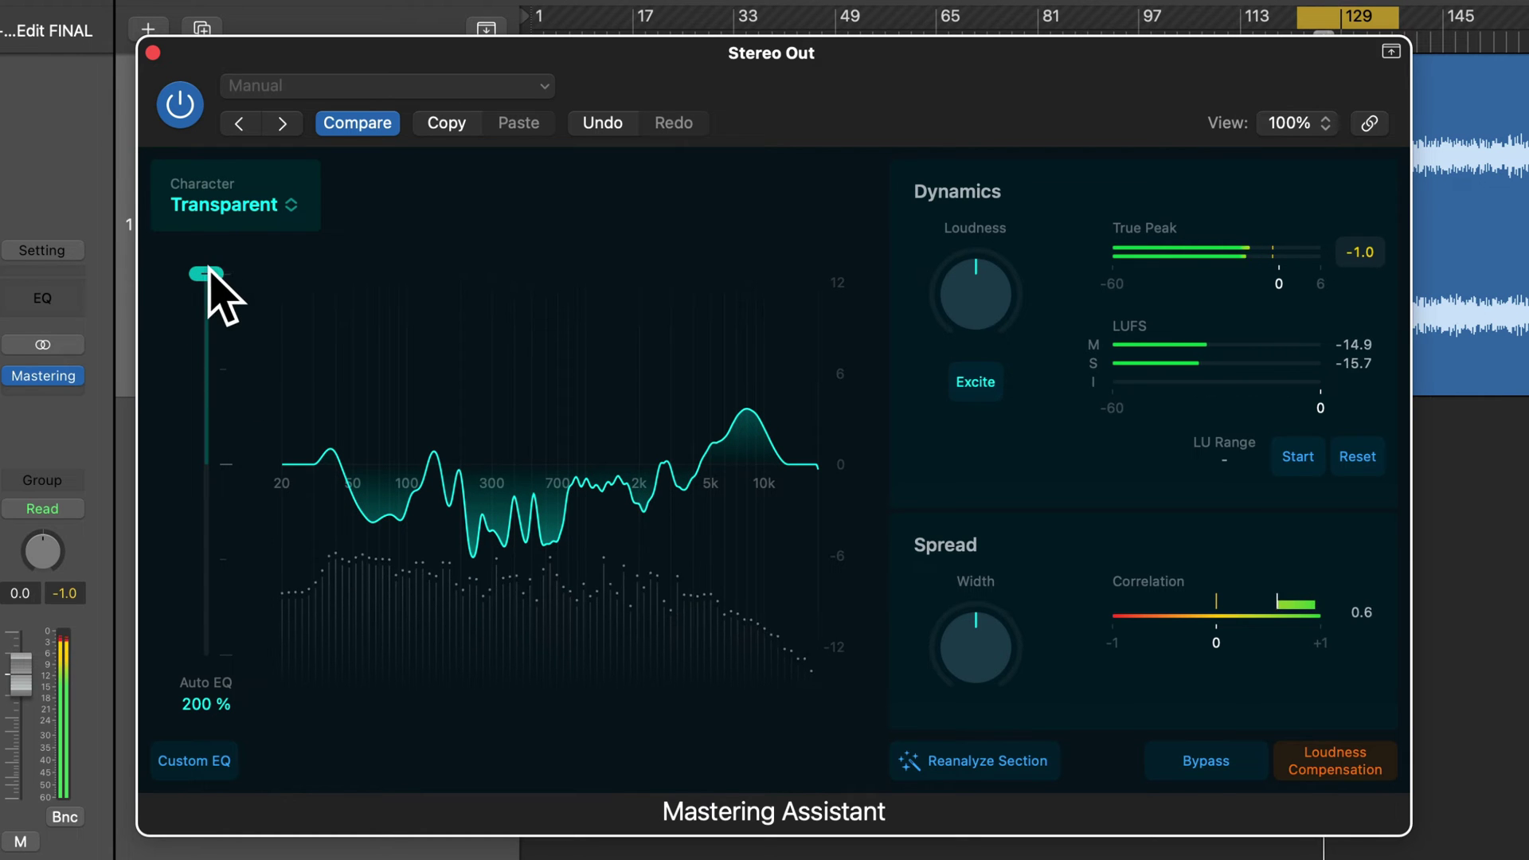
pyautogui.keyDown('alt'); pyautogui.click(207, 273); pyautogui.keyUp('alt')
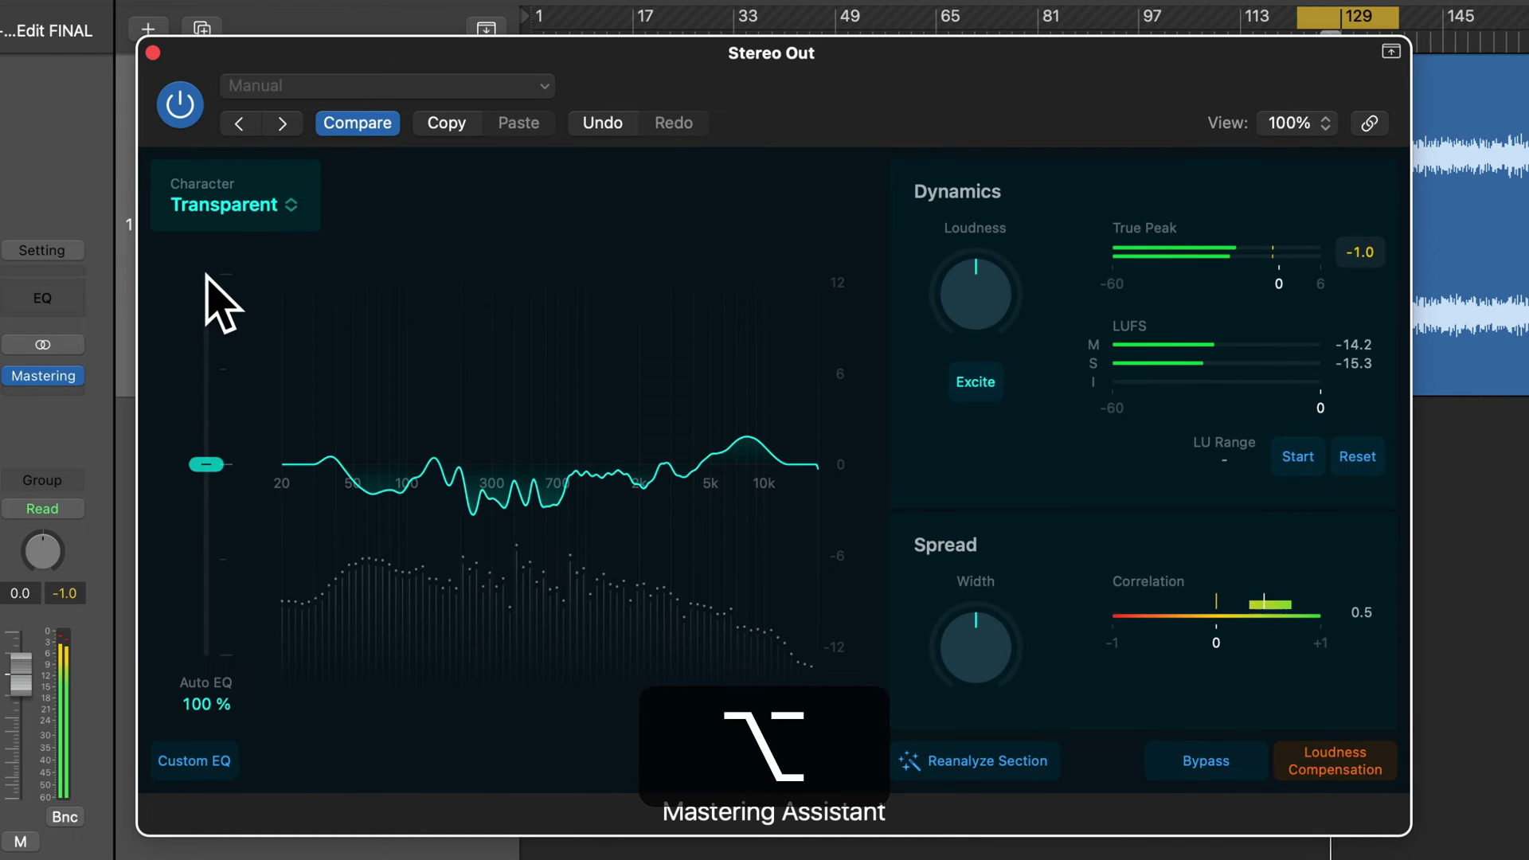
# - Sweep Auto EQ again from 0 % up to 200 %, then reset it to 100 %
pyautogui.moveTo(206, 466); pyautogui.dragTo(221, 692)
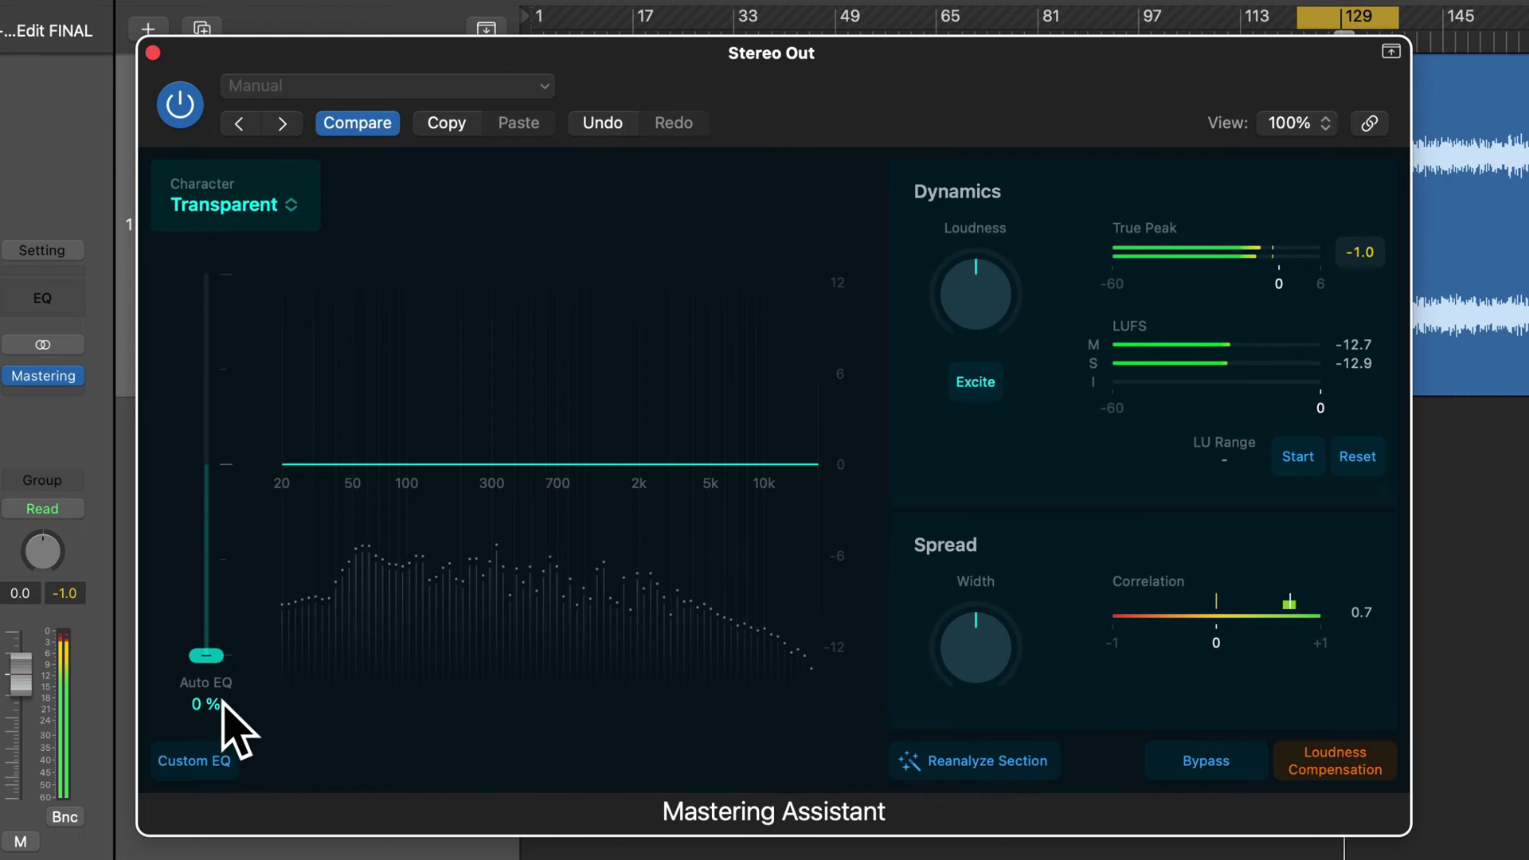
pyautogui.moveTo(210, 656); pyautogui.dragTo(215, 266)
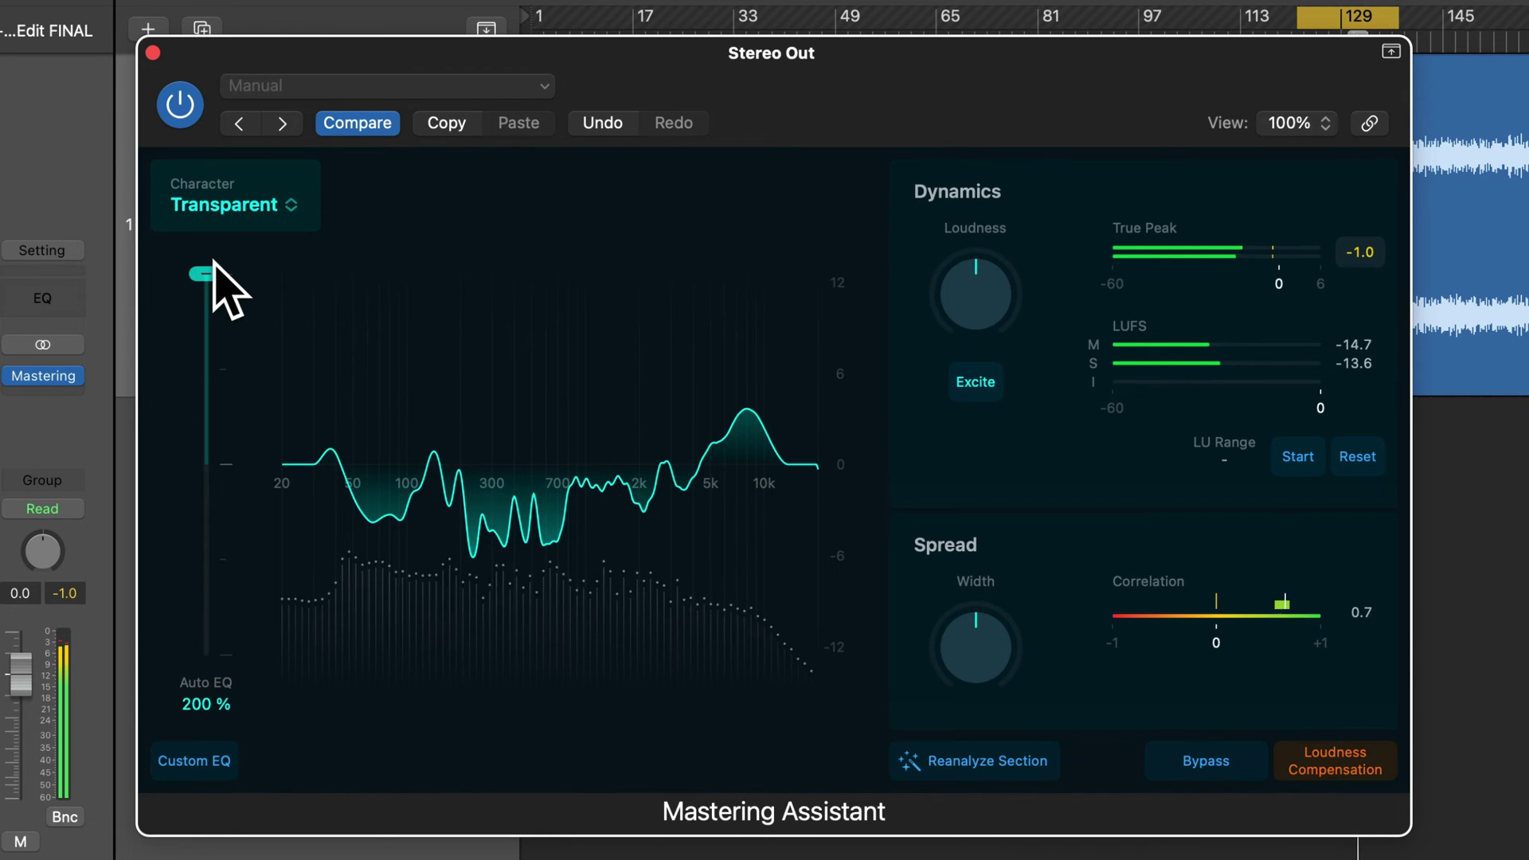
pyautogui.keyDown('alt'); pyautogui.click(207, 272); pyautogui.keyUp('alt')
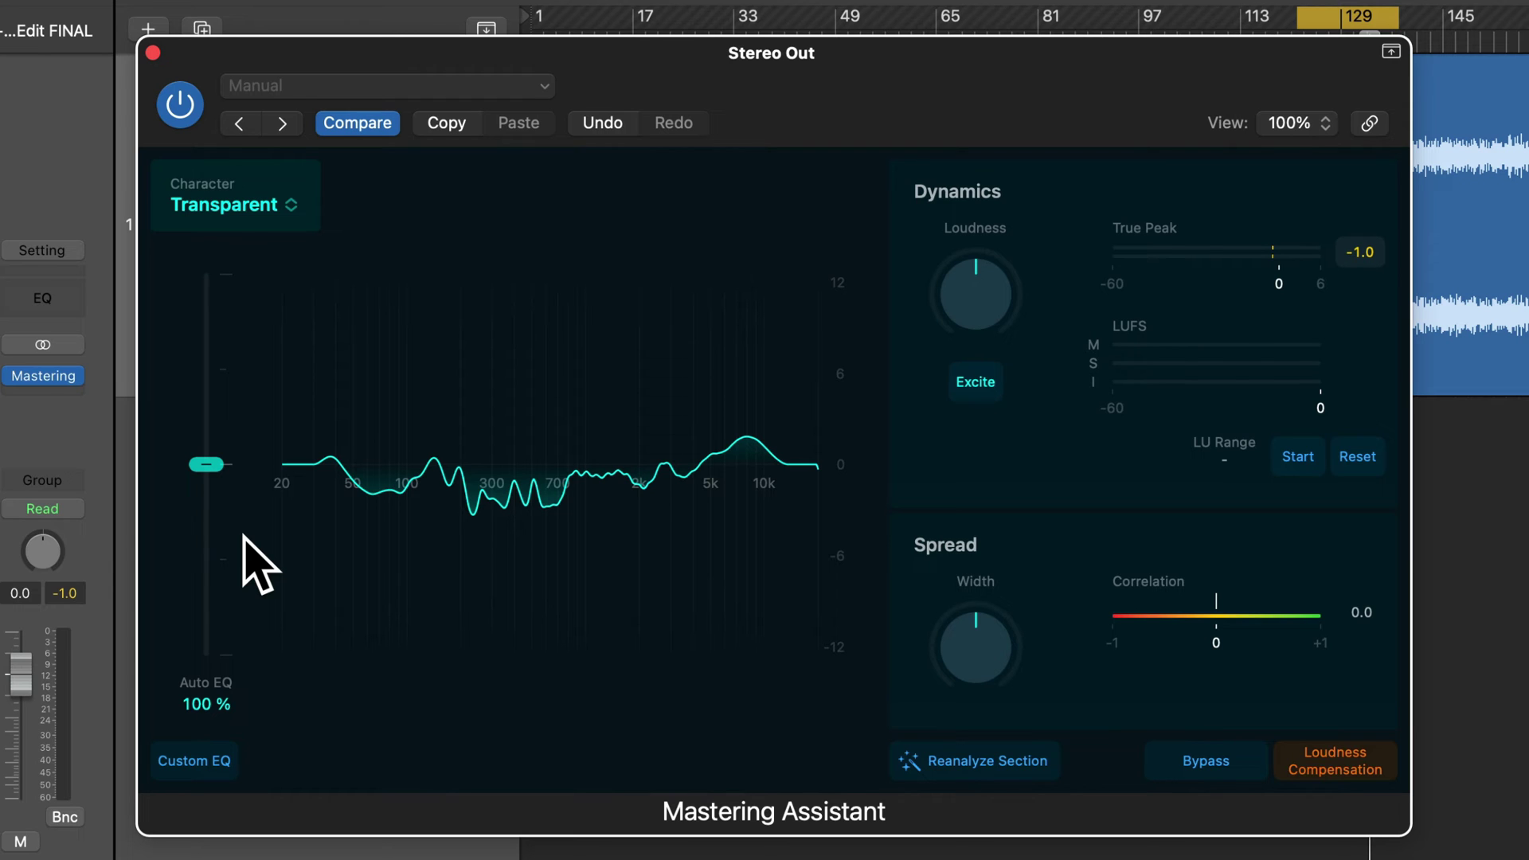
# - Keep Transparent while playing the loop, then switch the mastering character to Clean
pyautogui.click(229, 213)
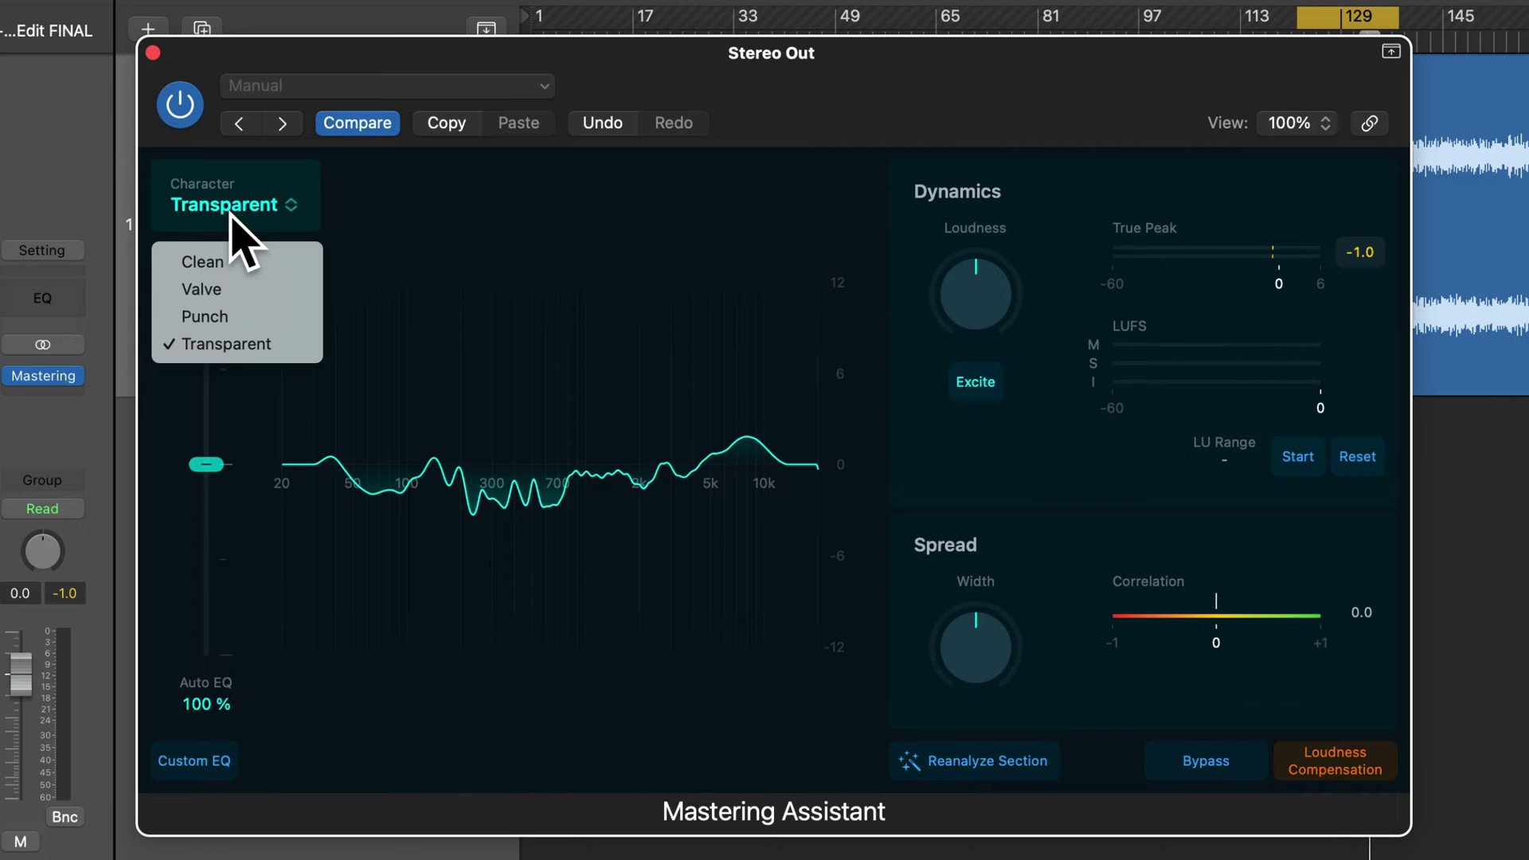
pyautogui.click(236, 344)
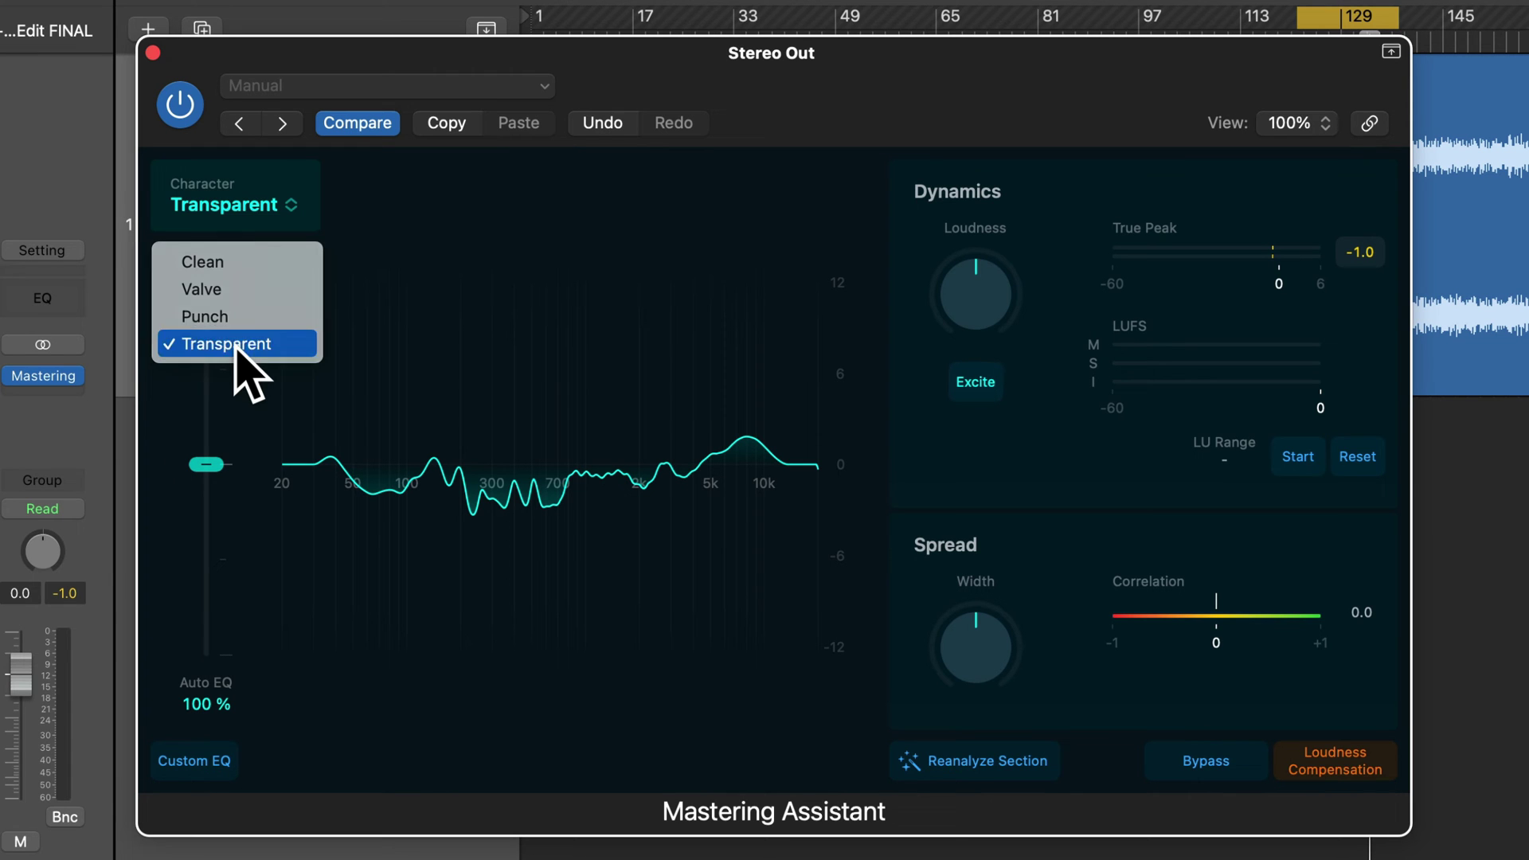
pyautogui.press('space')
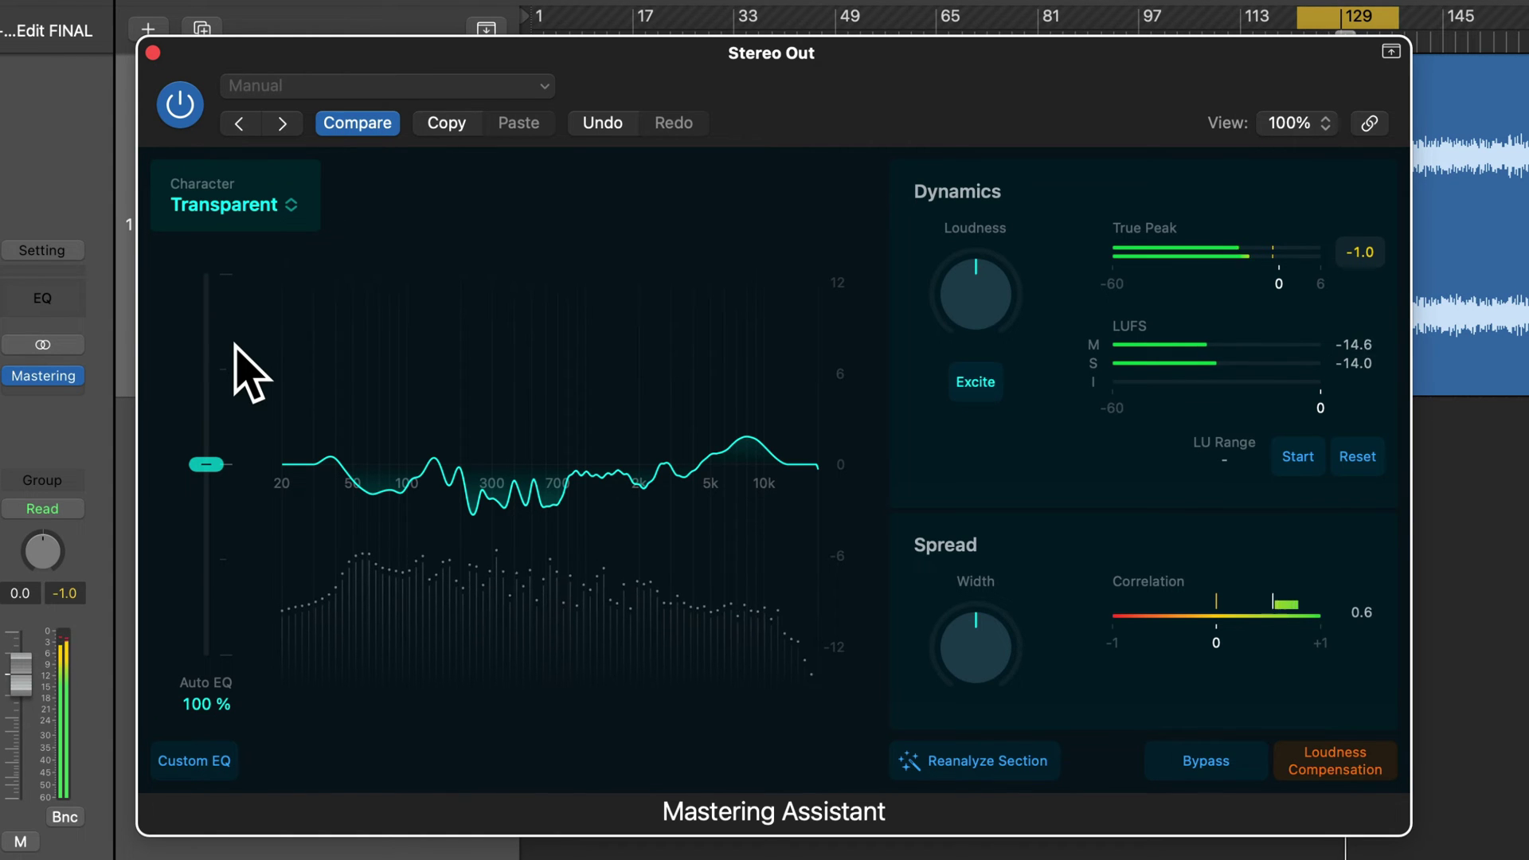
pyautogui.click(254, 249)
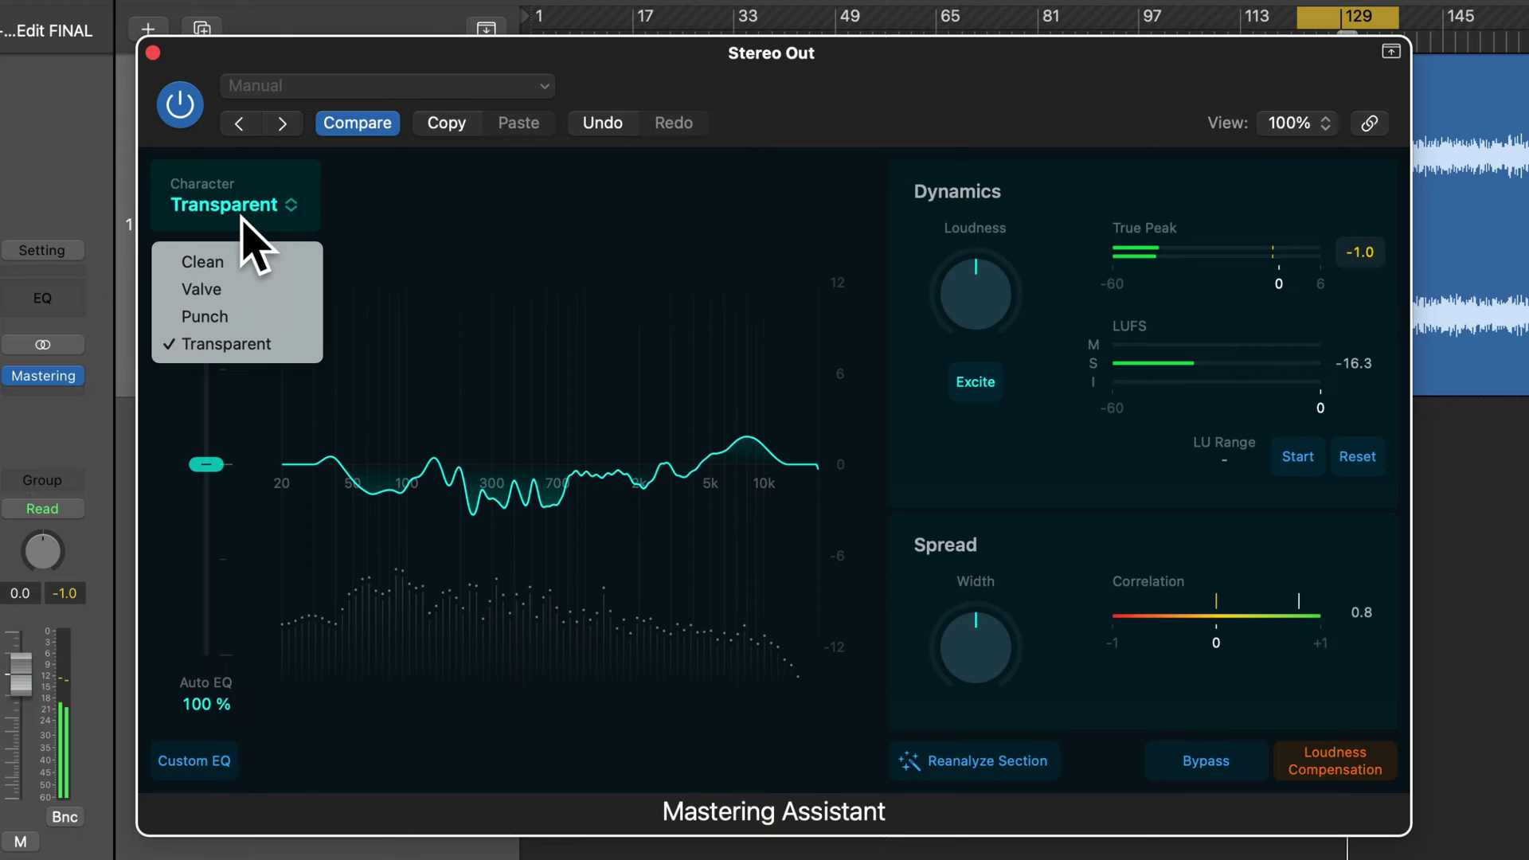
pyautogui.click(209, 264)
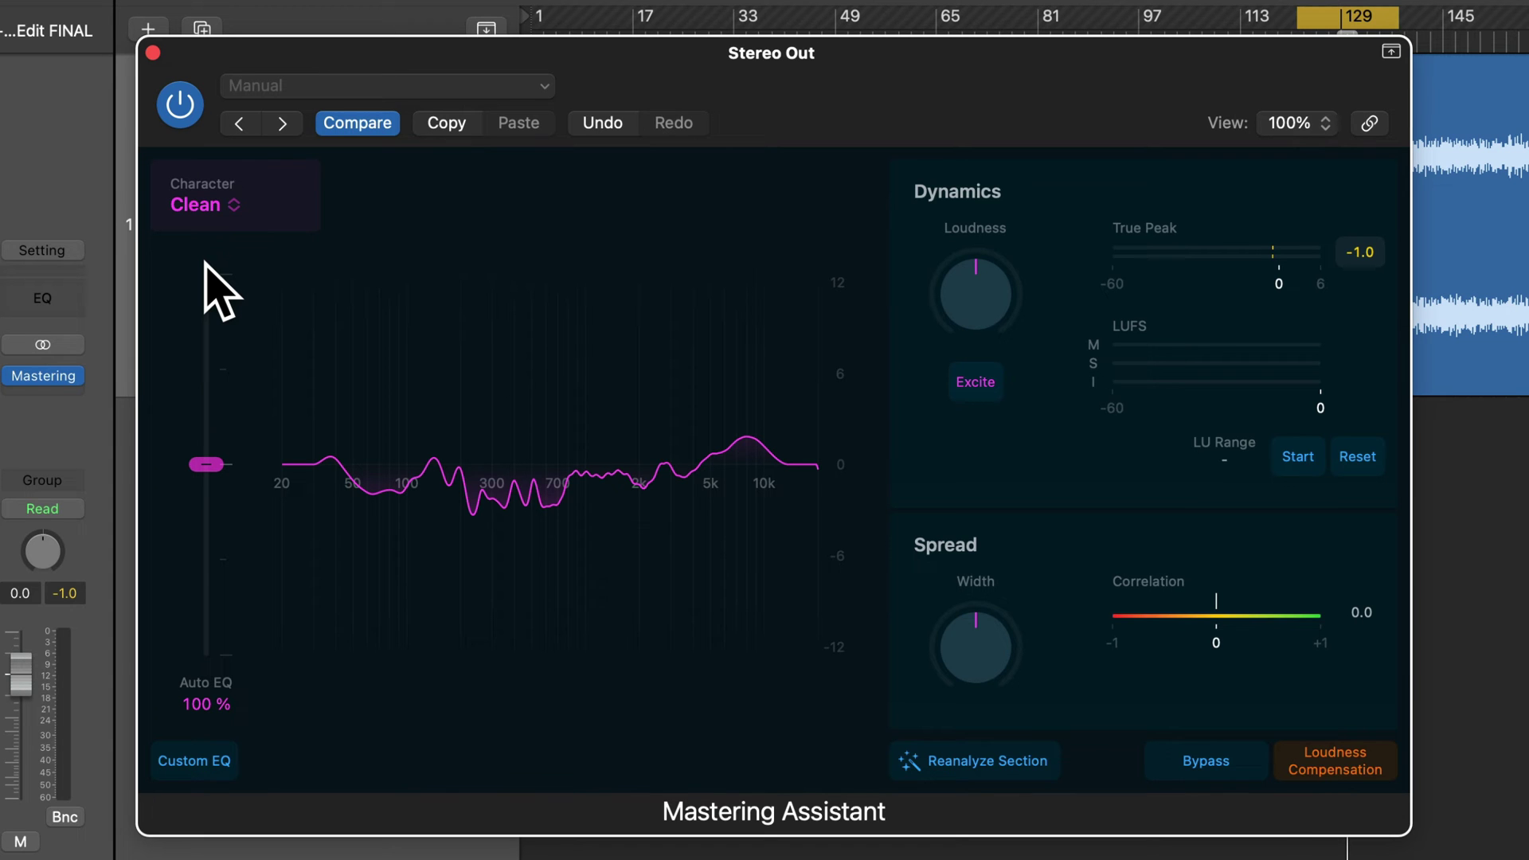
# - Play the loop to audition Clean, then switch the mastering character to Valve
pyautogui.press('space')
pyautogui.click(203, 209)
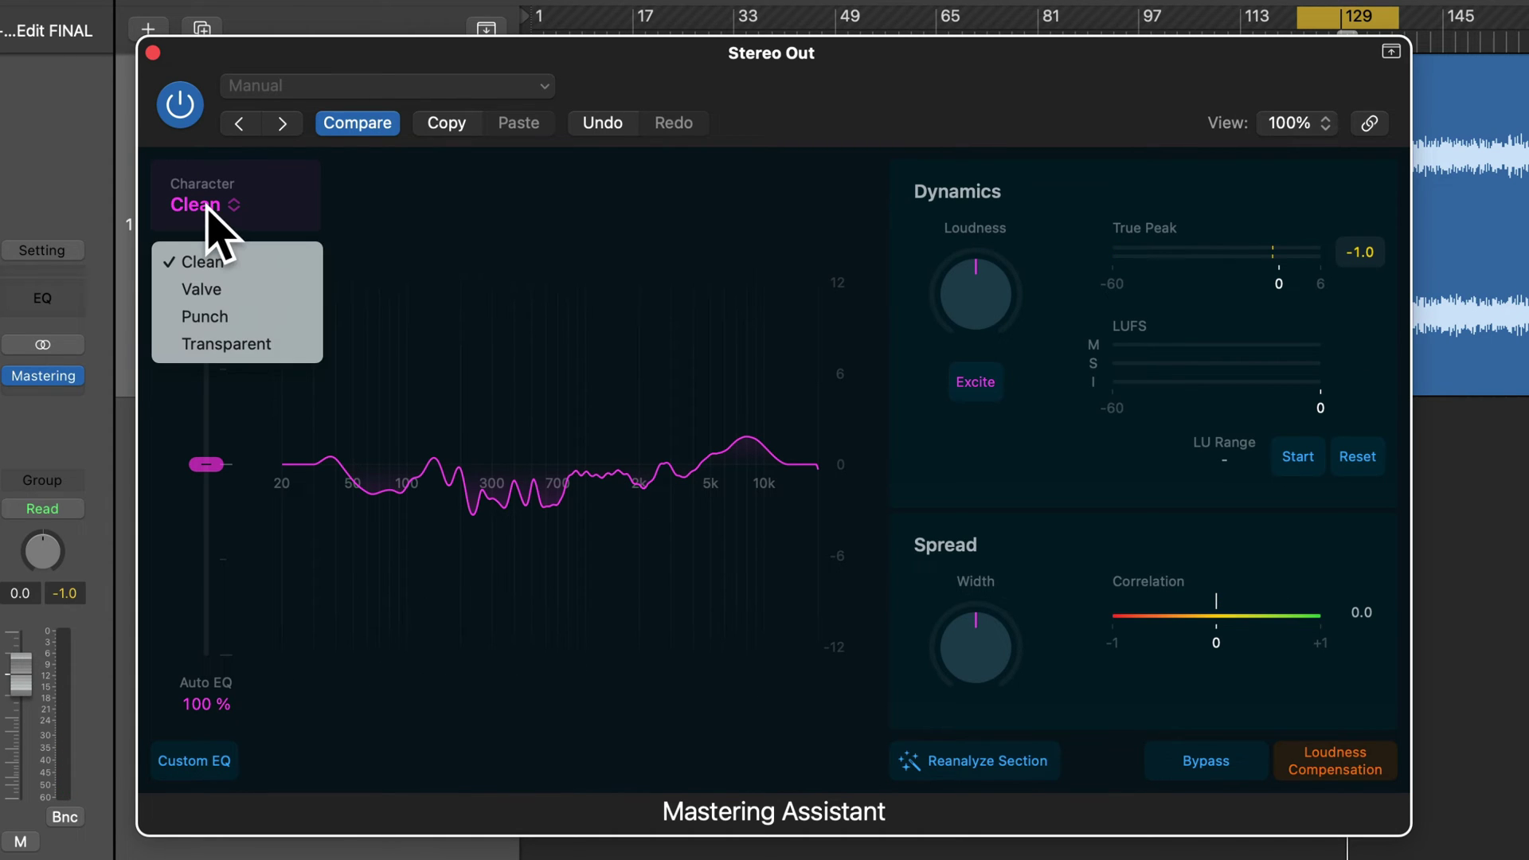
pyautogui.click(214, 295)
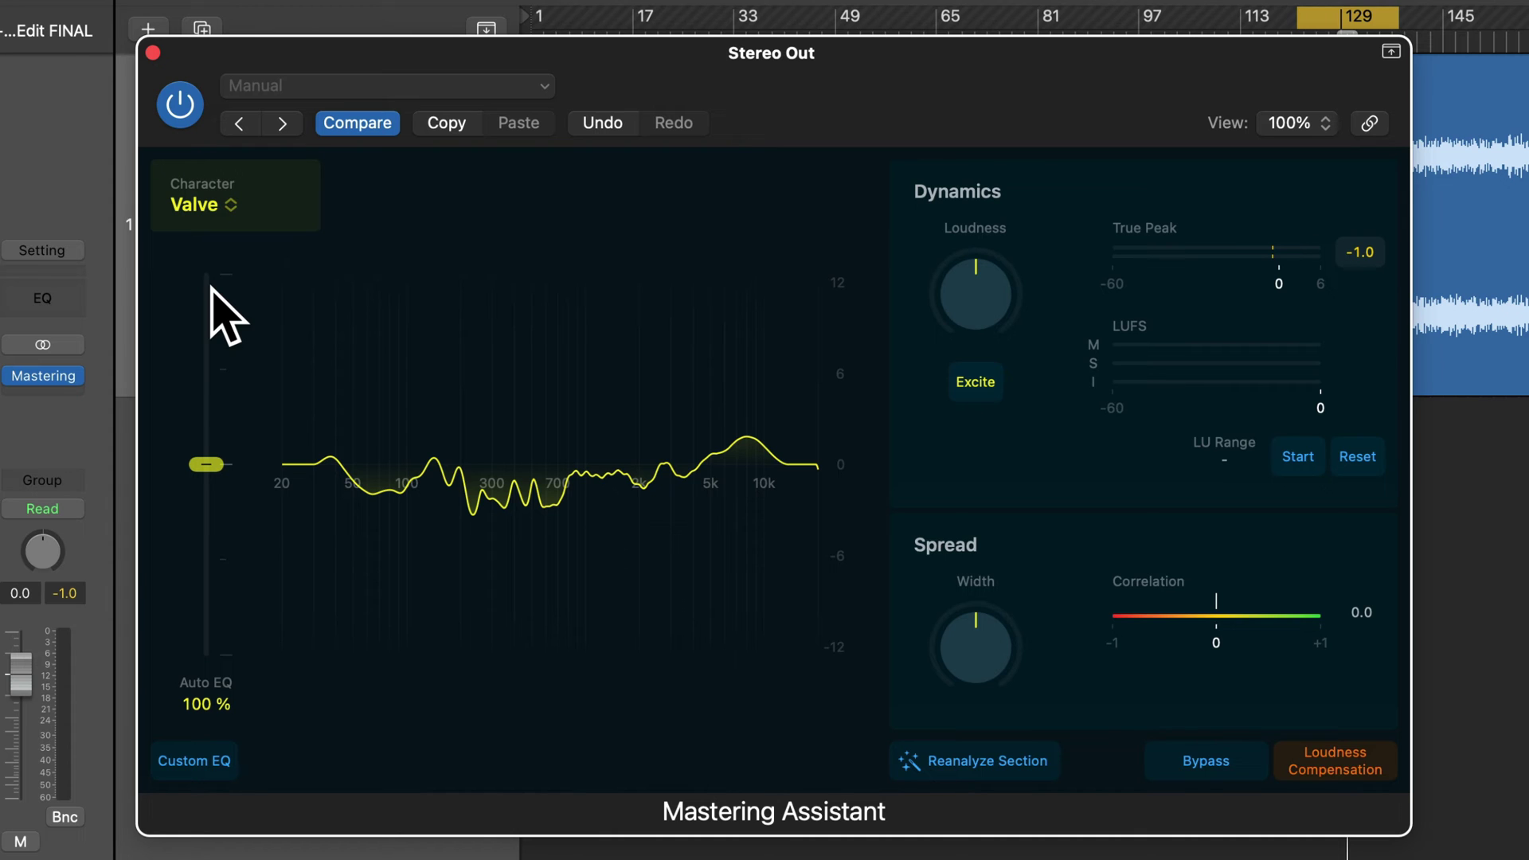
# - Audition Valve during playback, switch the character to Punch, and stop playback
pyautogui.press('space')
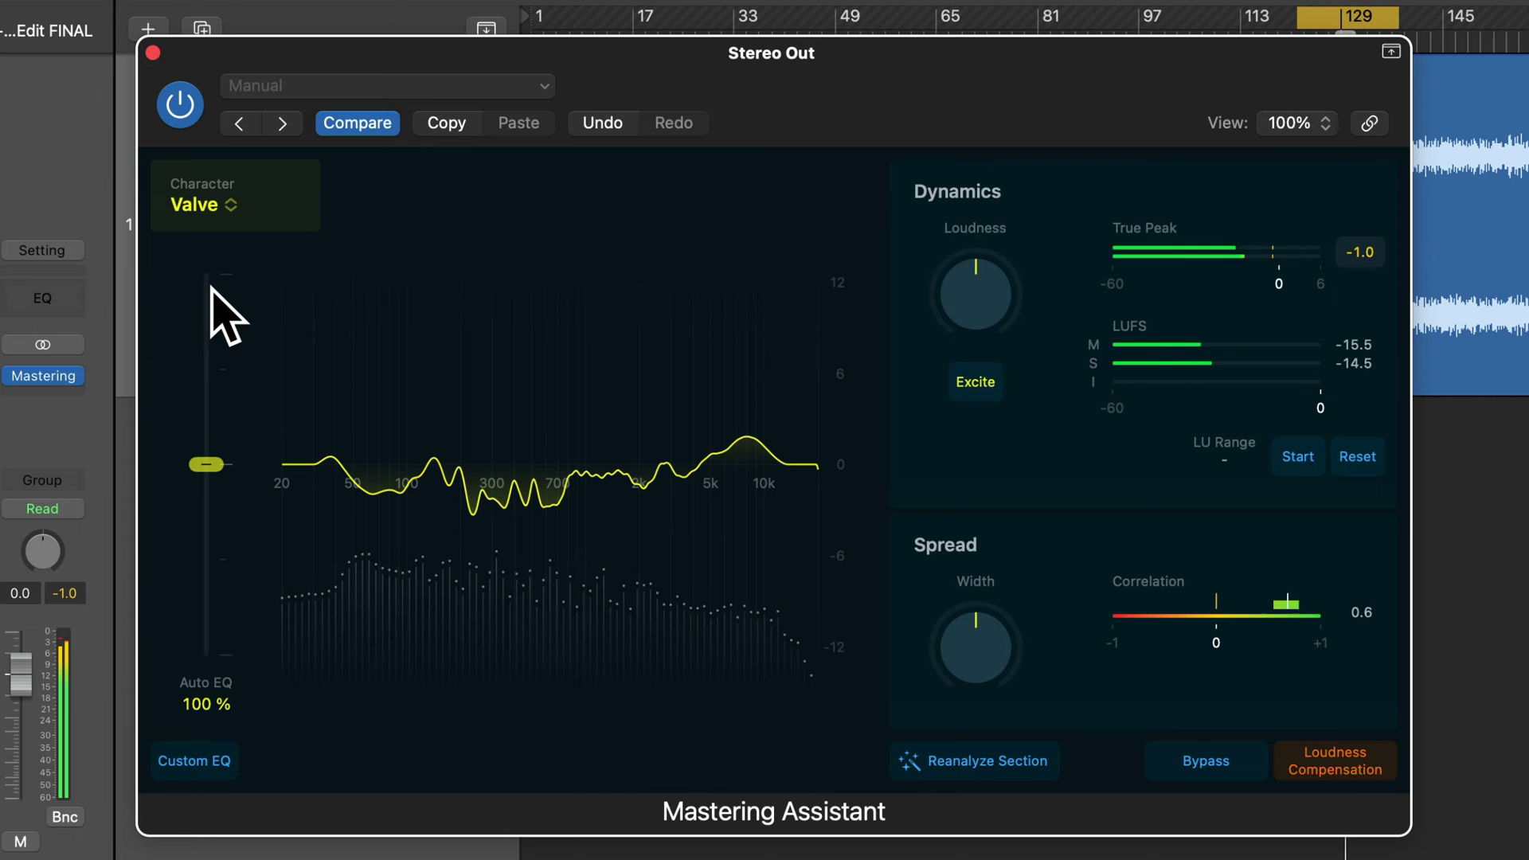
pyautogui.click(200, 209)
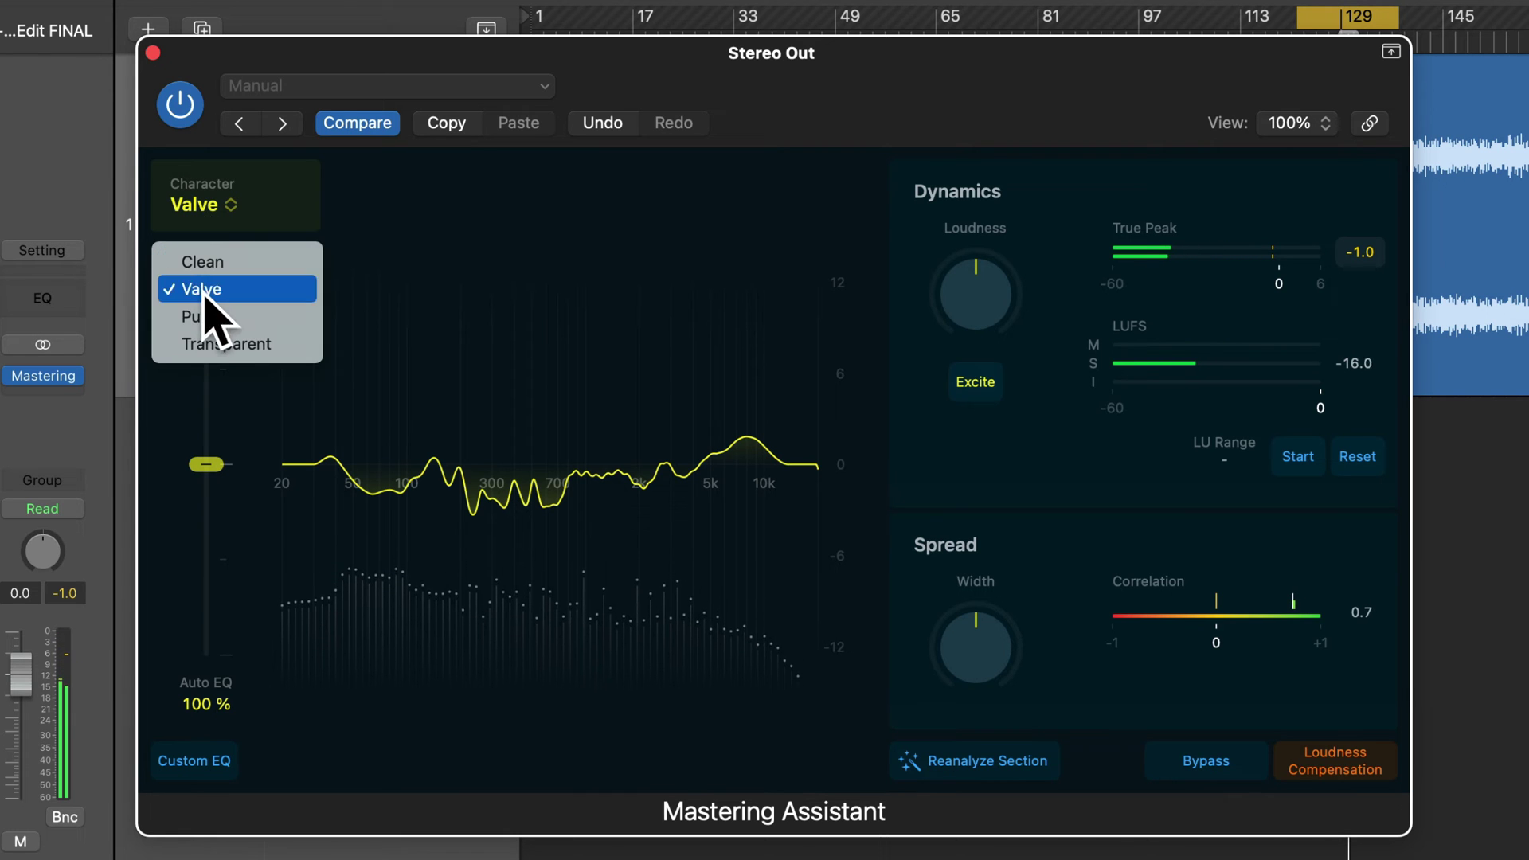
pyautogui.click(205, 317)
pyautogui.press('space')
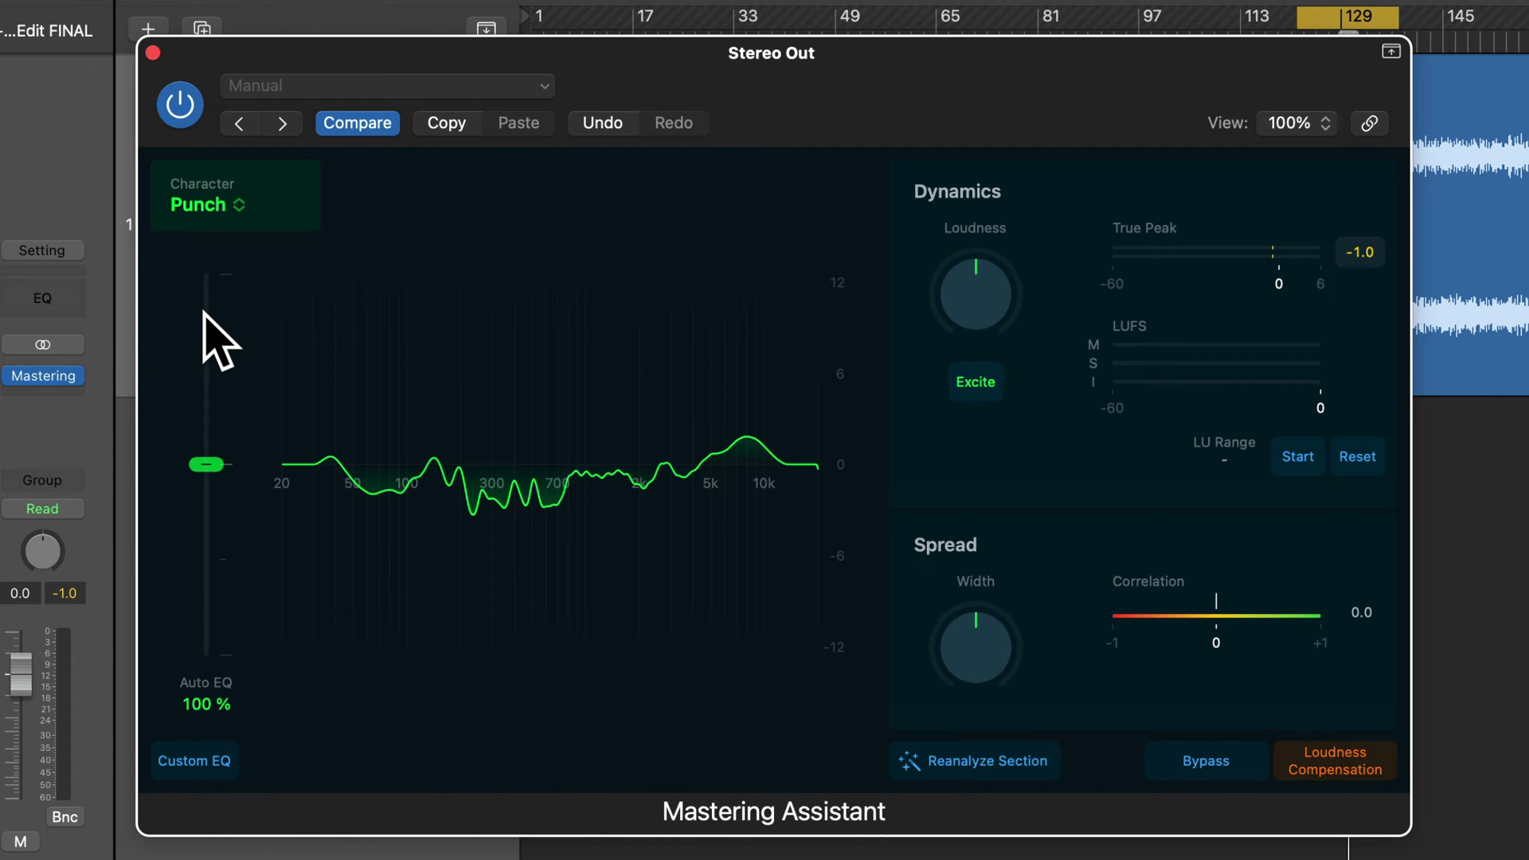
# - Audition Punch during playback, then return the mastering character to Transparent
pyautogui.press('space')
pyautogui.click(236, 213)
pyautogui.click(246, 344)
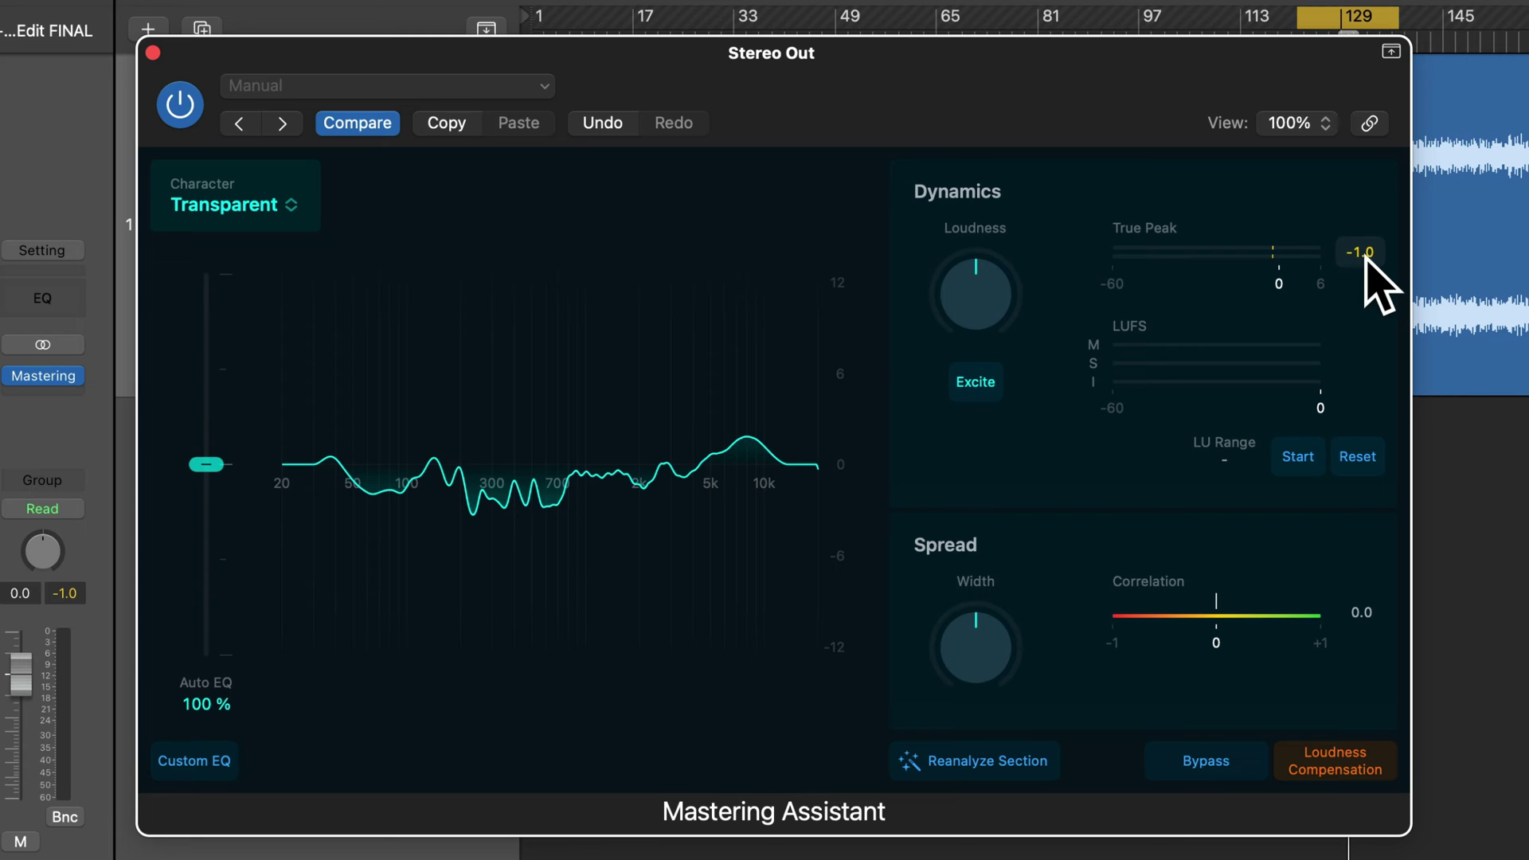
# - Reset the held True Peak reading, then play the master to confirm peaks stay below -1.0
pyautogui.click(1364, 253)
pyautogui.press('space')
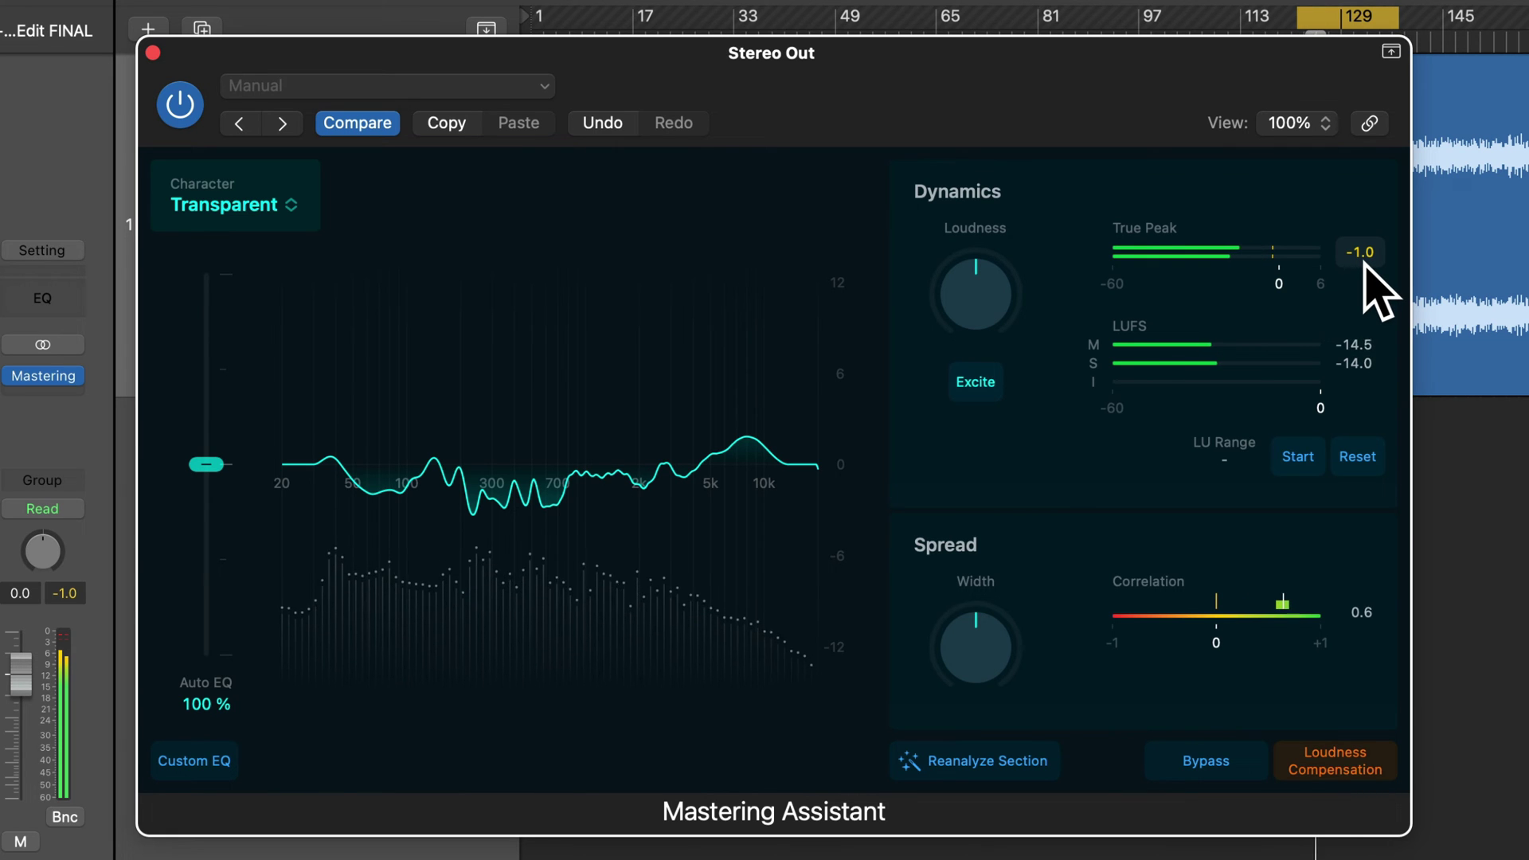
pyautogui.press('space')
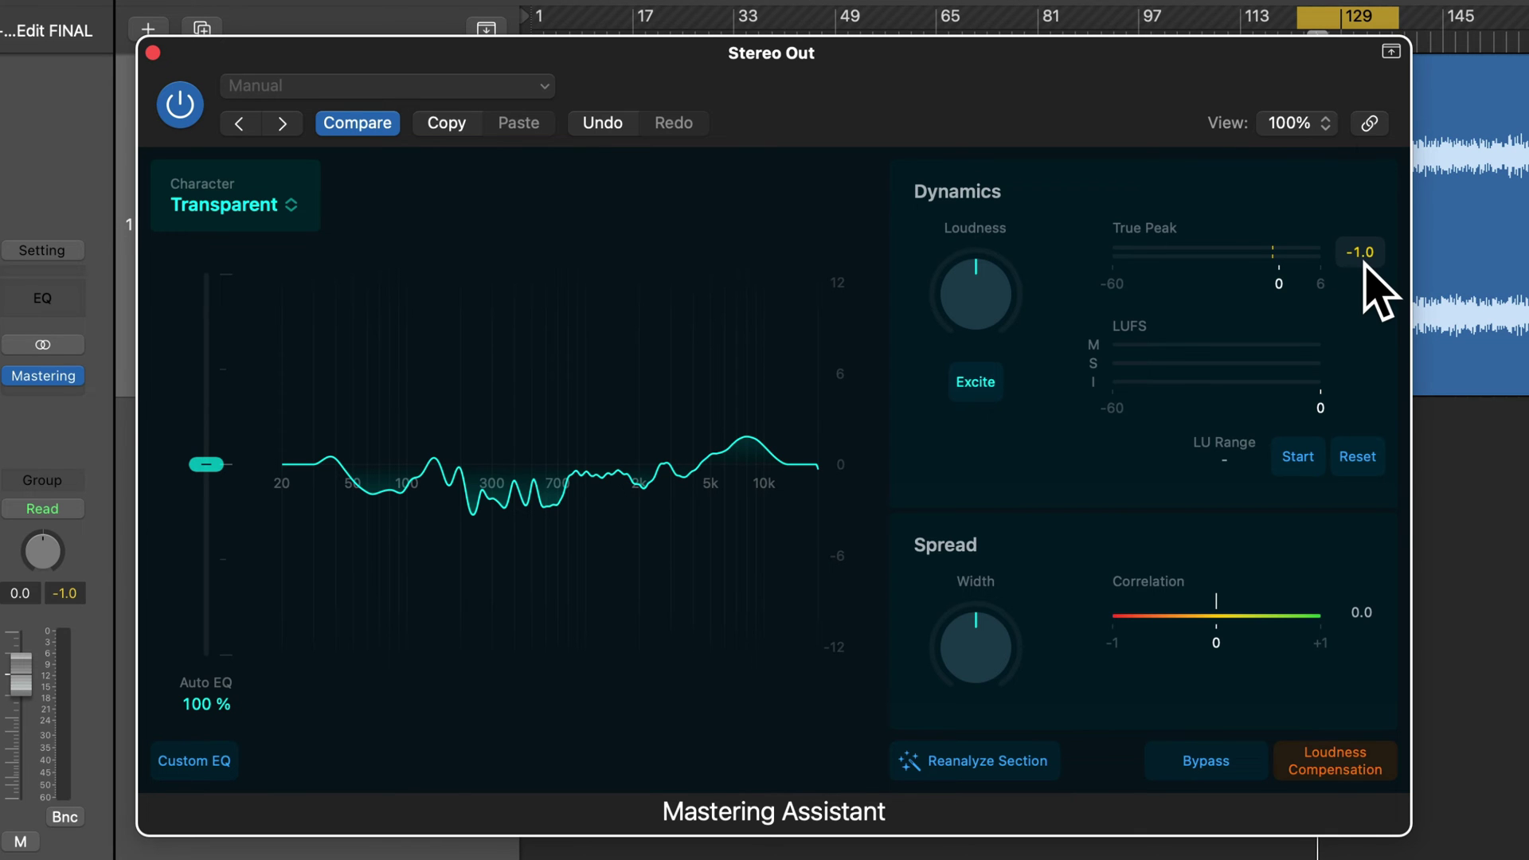
pyautogui.press('space')
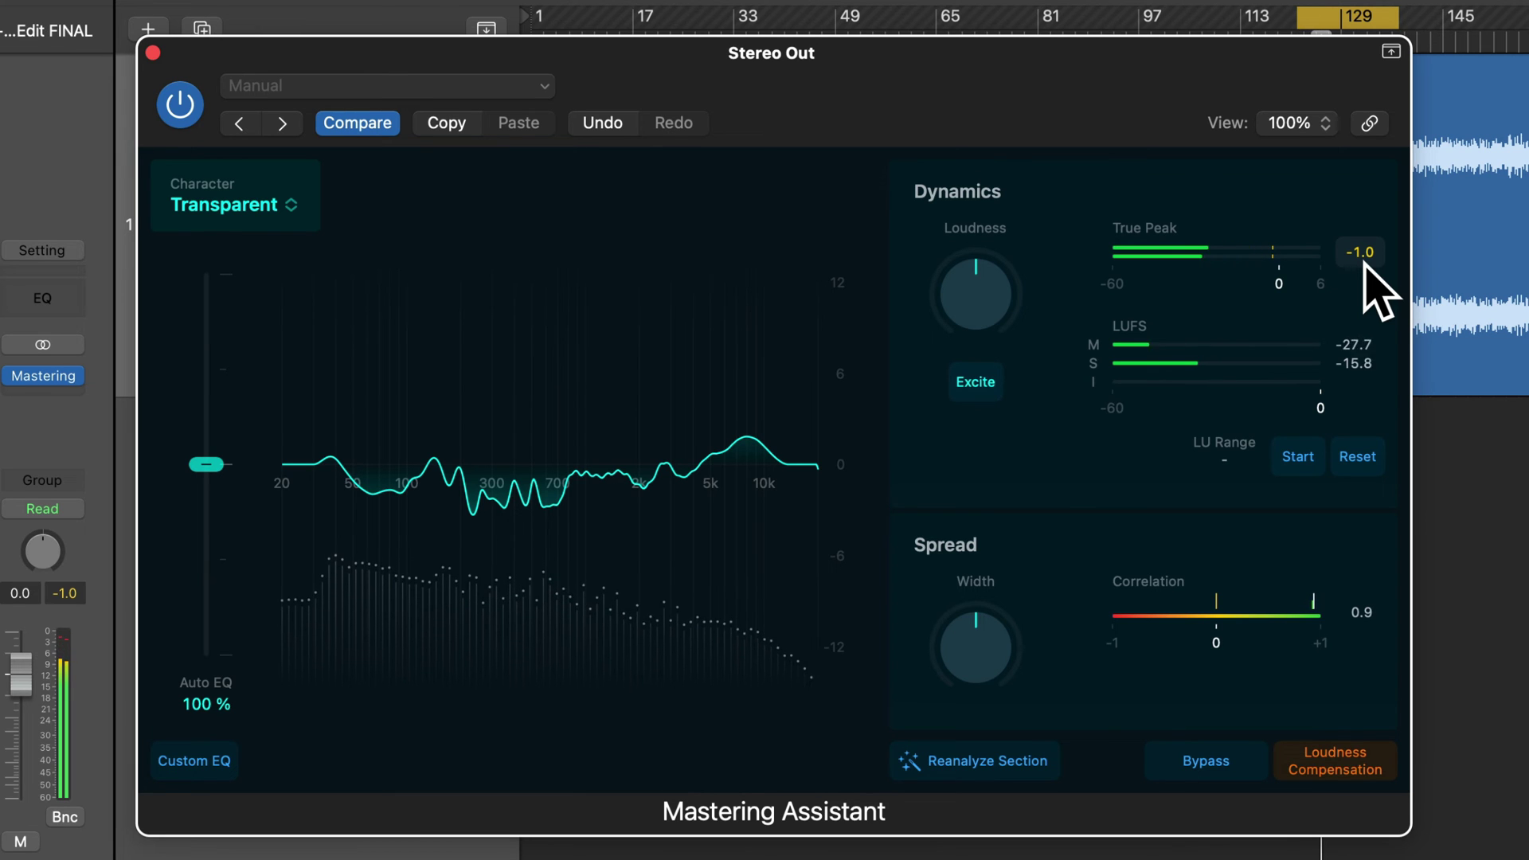
pyautogui.press('space')
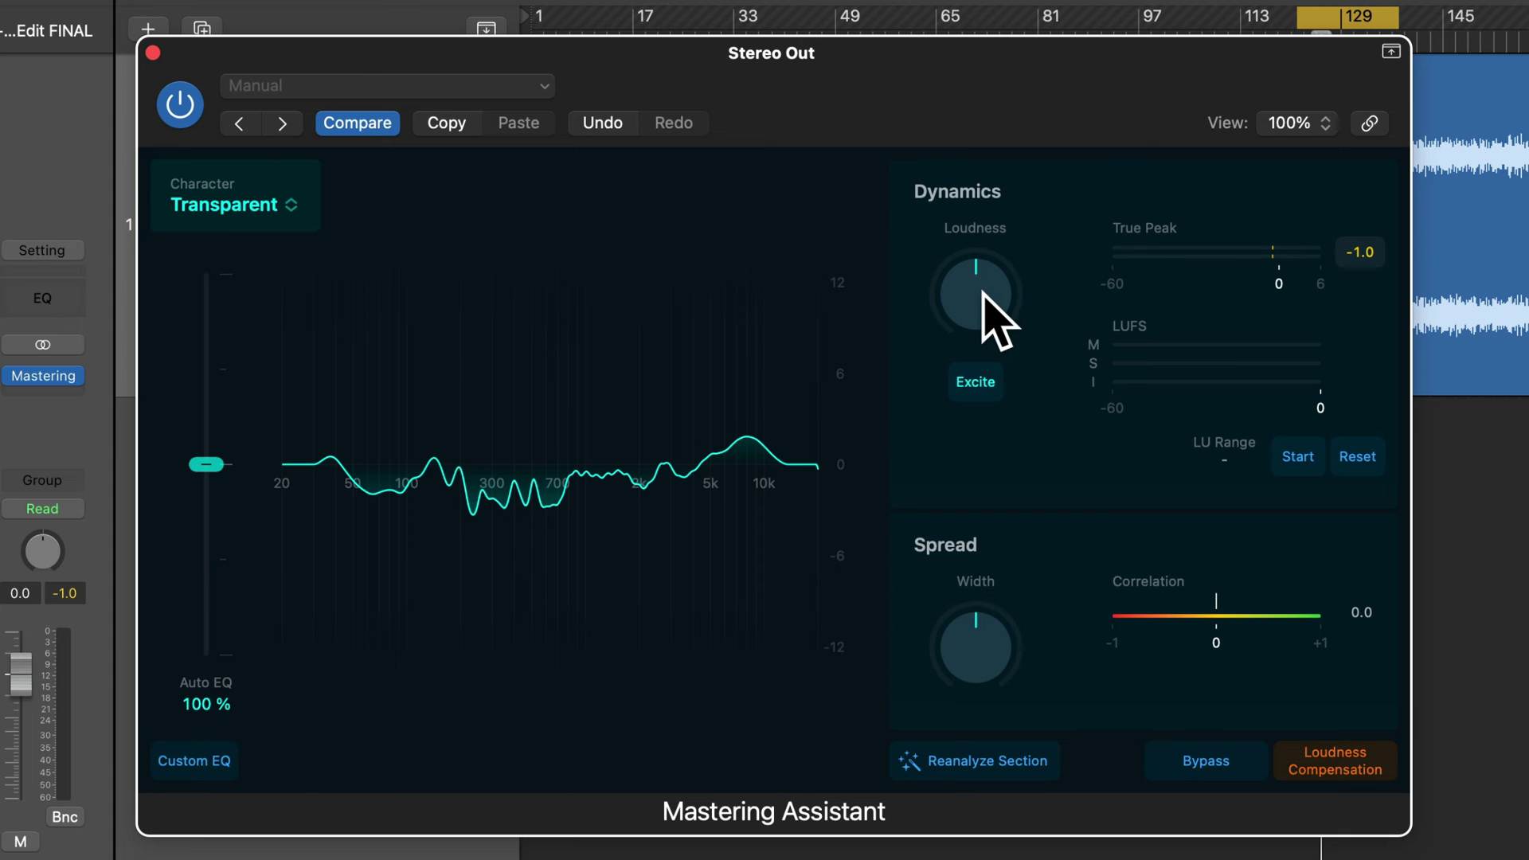
pyautogui.press('space')
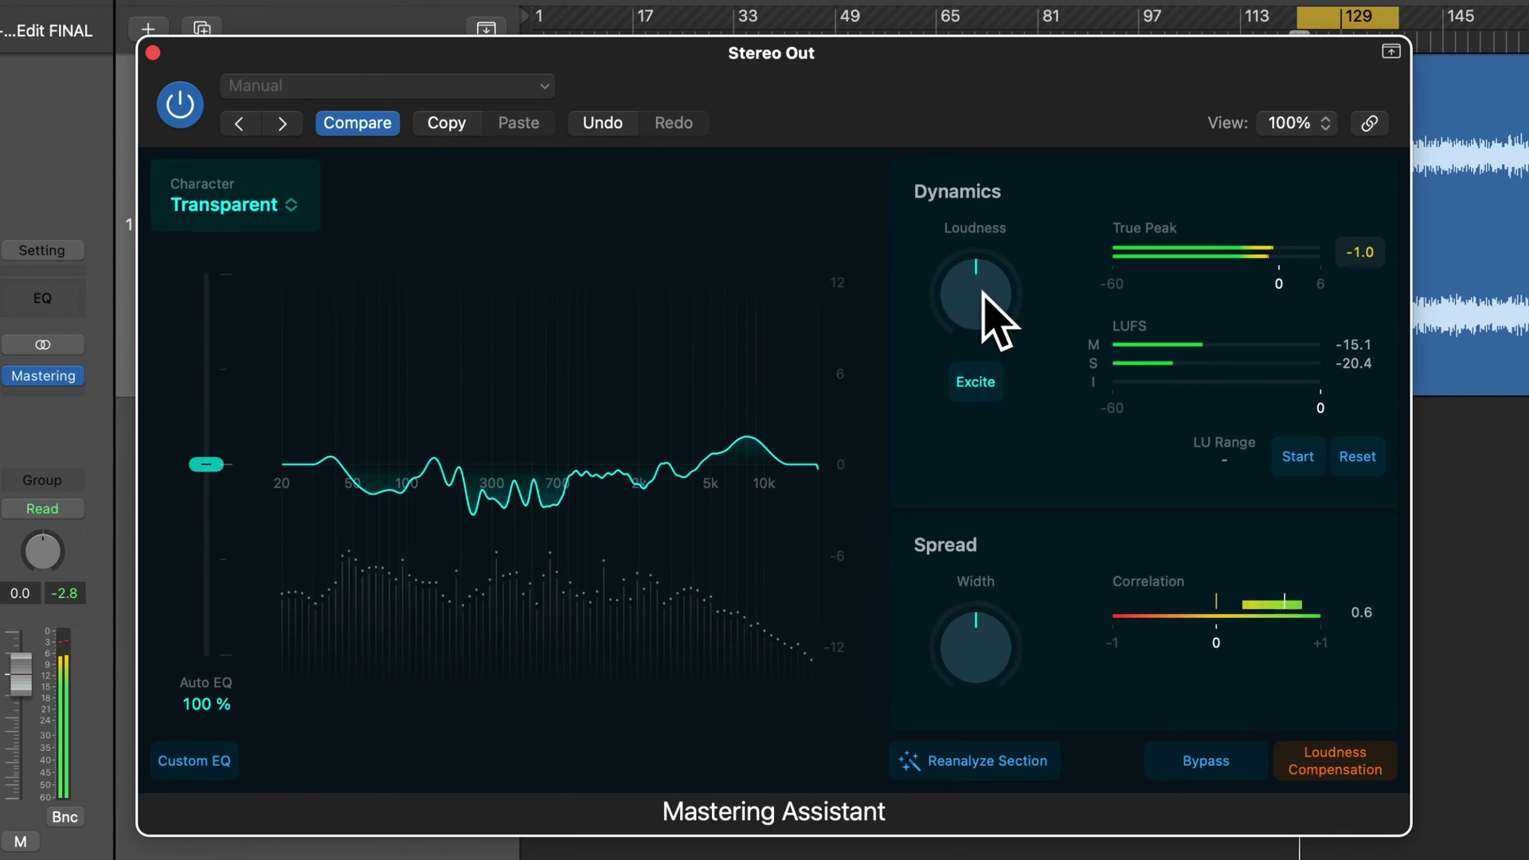
pyautogui.moveTo(984, 291); pyautogui.dragTo(1051, 350)
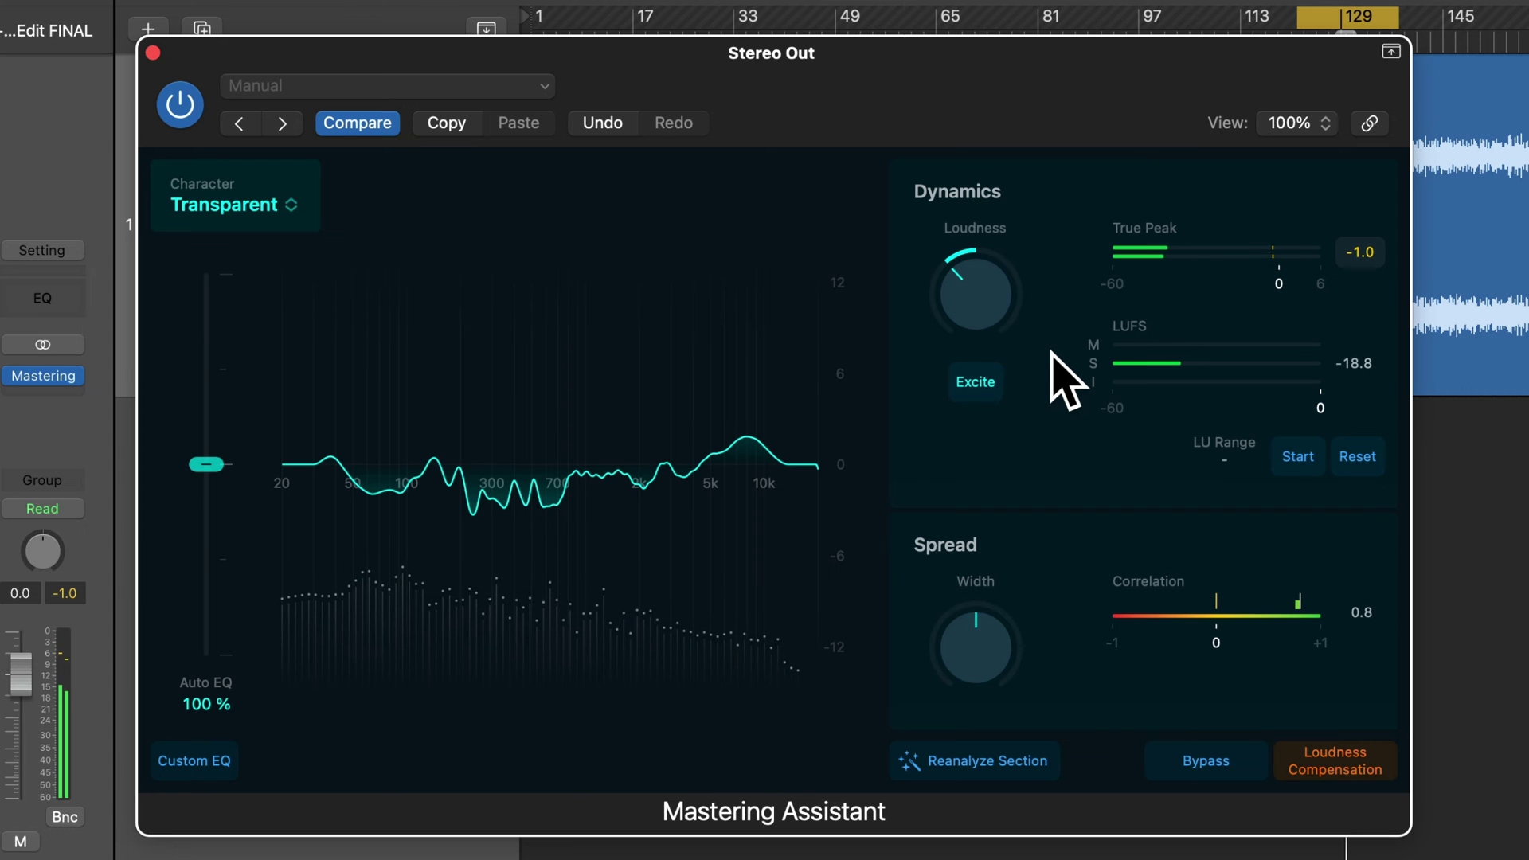
pyautogui.keyDown('alt'); pyautogui.click(982, 296); pyautogui.keyUp('alt')
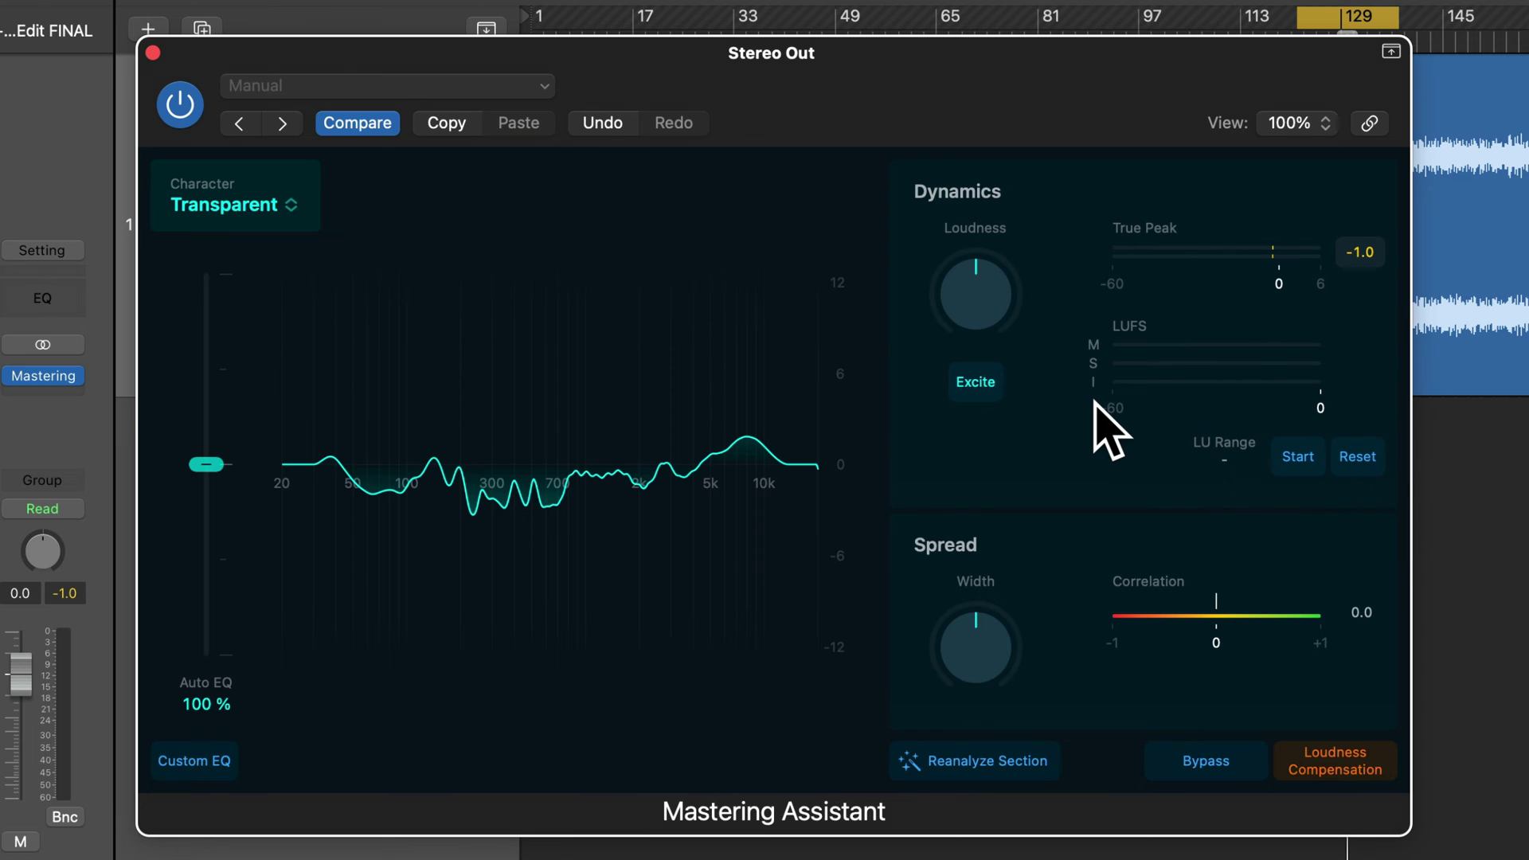
# - Start the LU Range measurement during playback, reading about -14.5 LUFS integrated
pyautogui.press('space')
pyautogui.click(1300, 457)
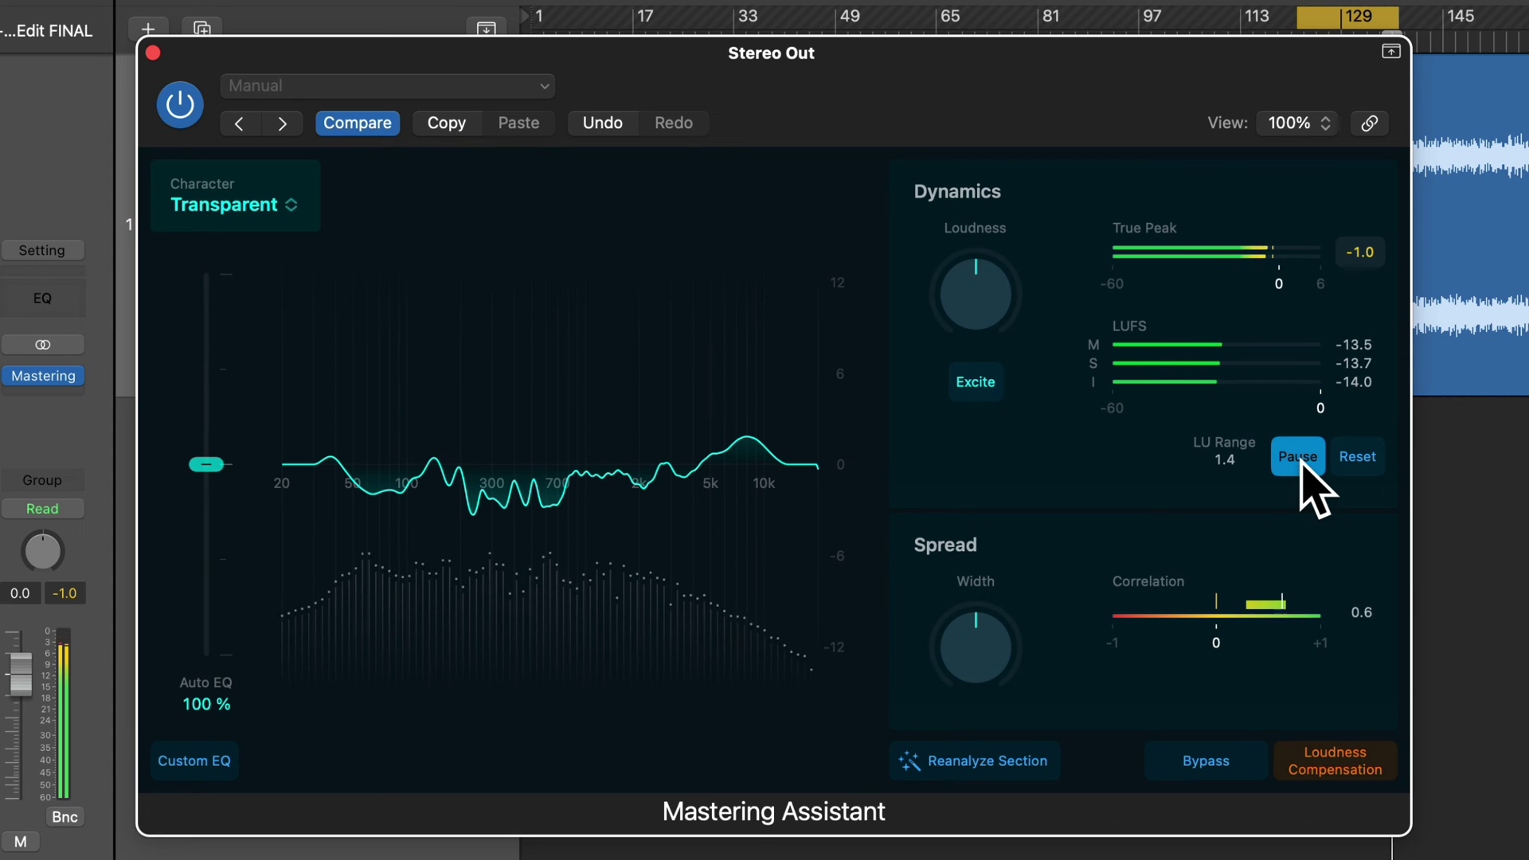
pyautogui.press('space')
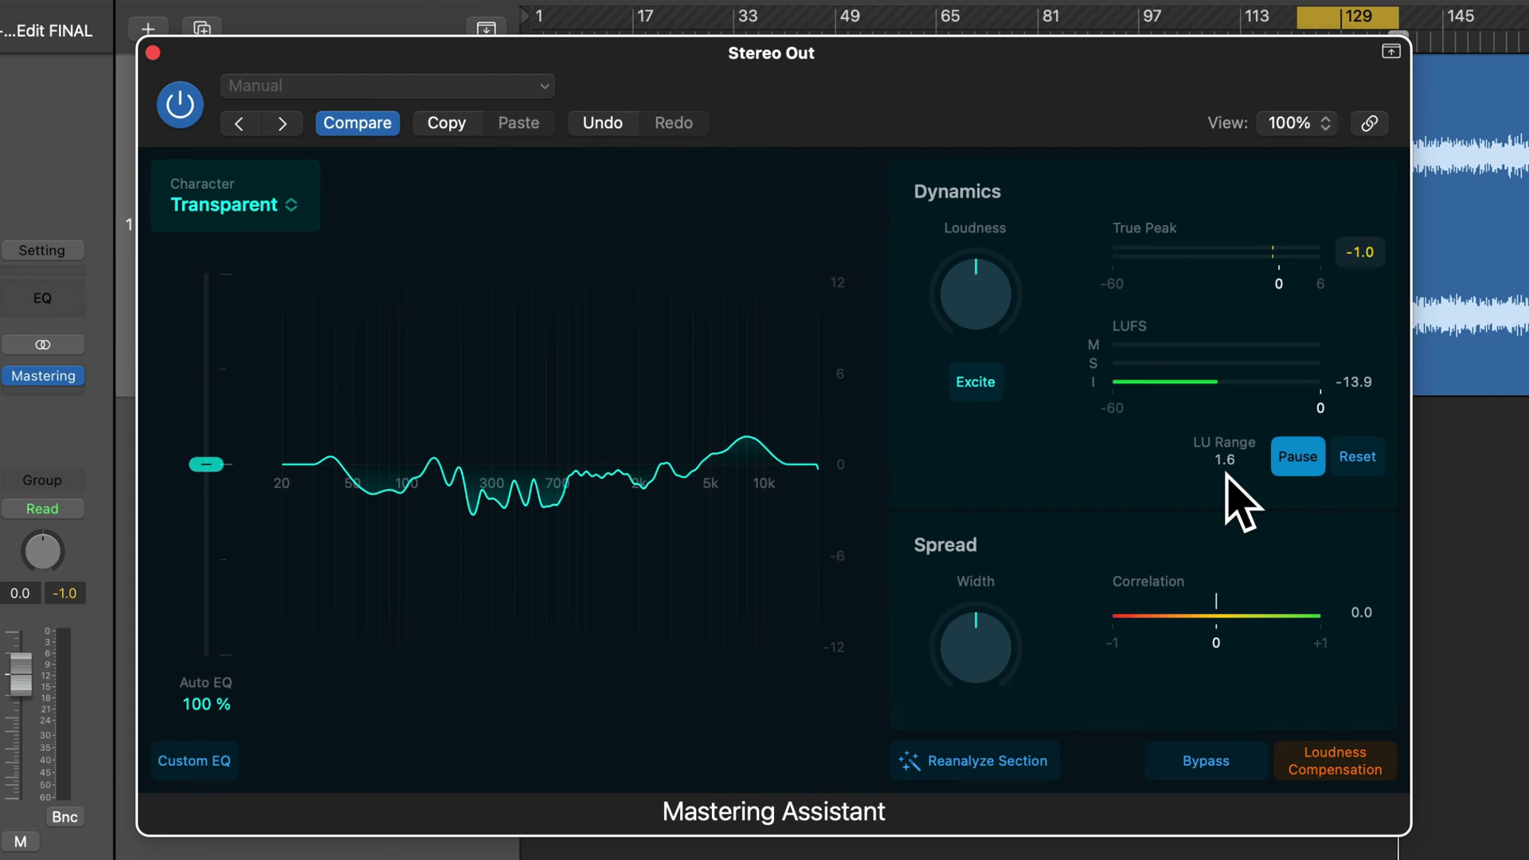
pyautogui.press('space')
# - Reset the LU Range measurement and play the master, switching Excite on and off
pyautogui.click(1351, 460)
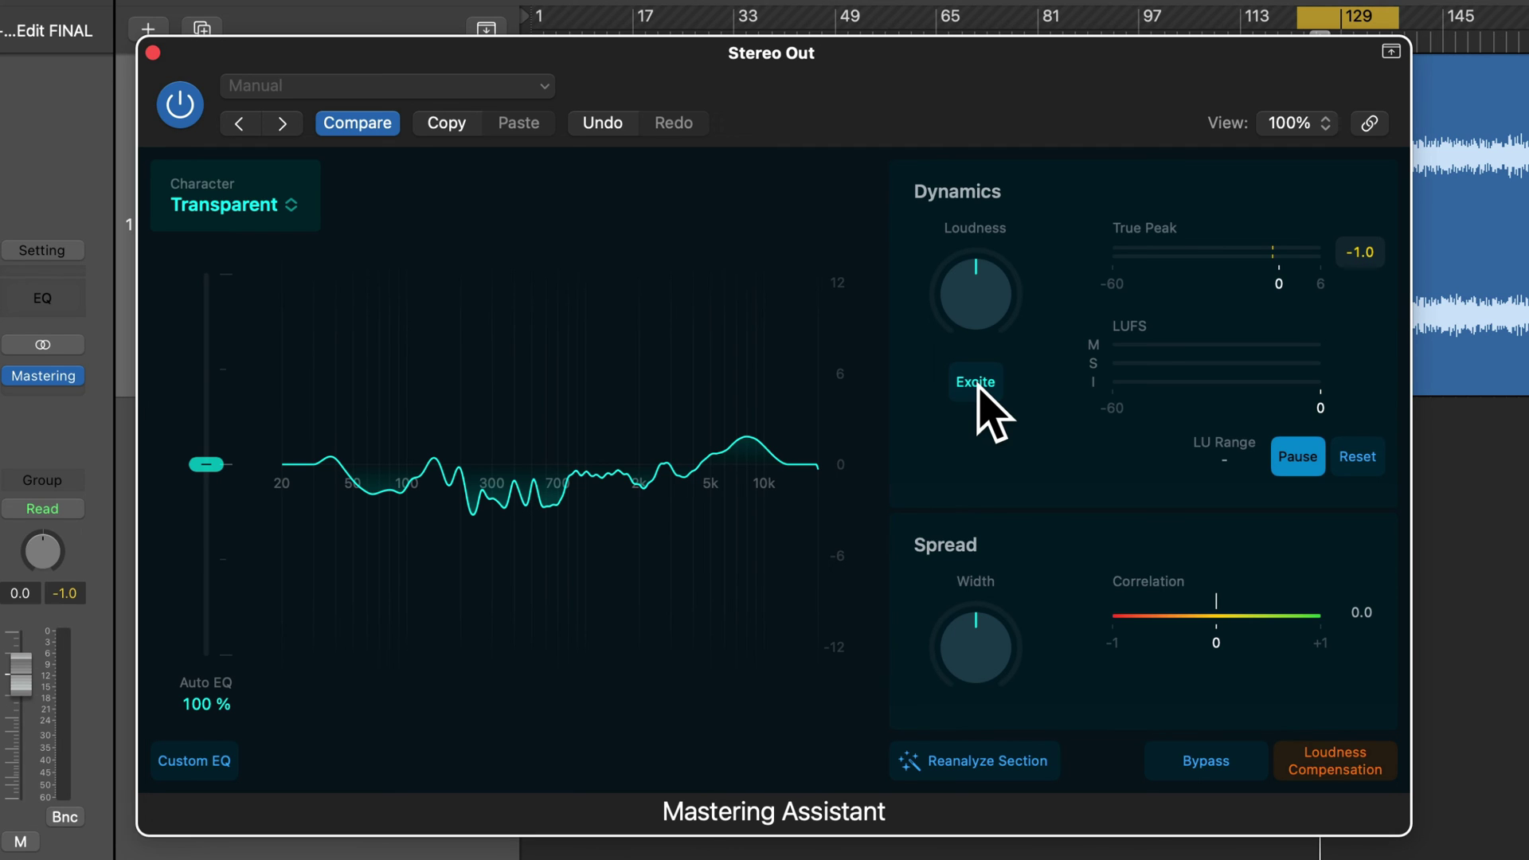
pyautogui.press('space')
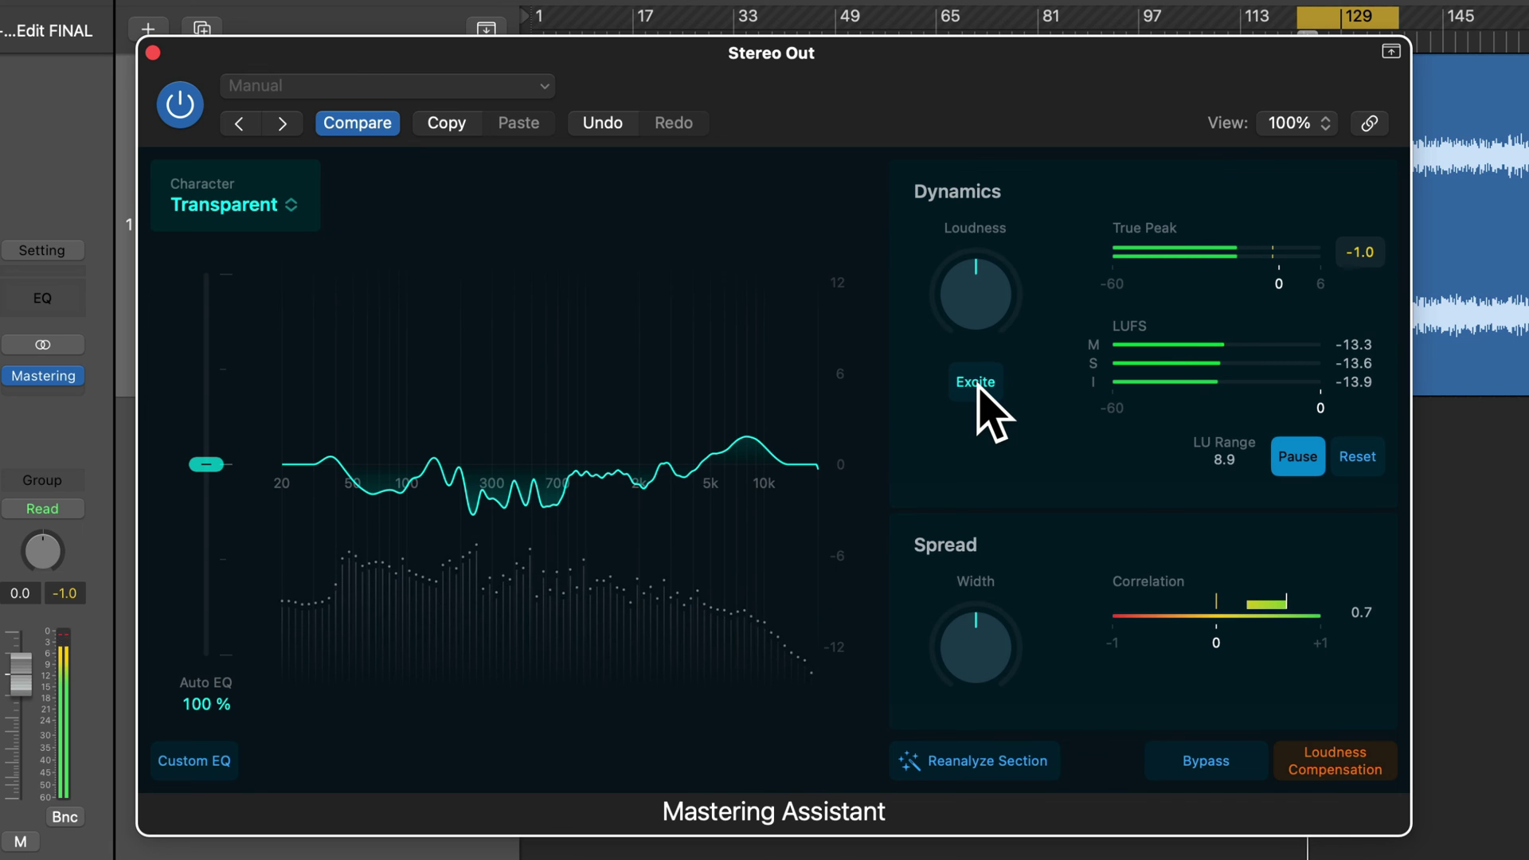
pyautogui.click(978, 385)
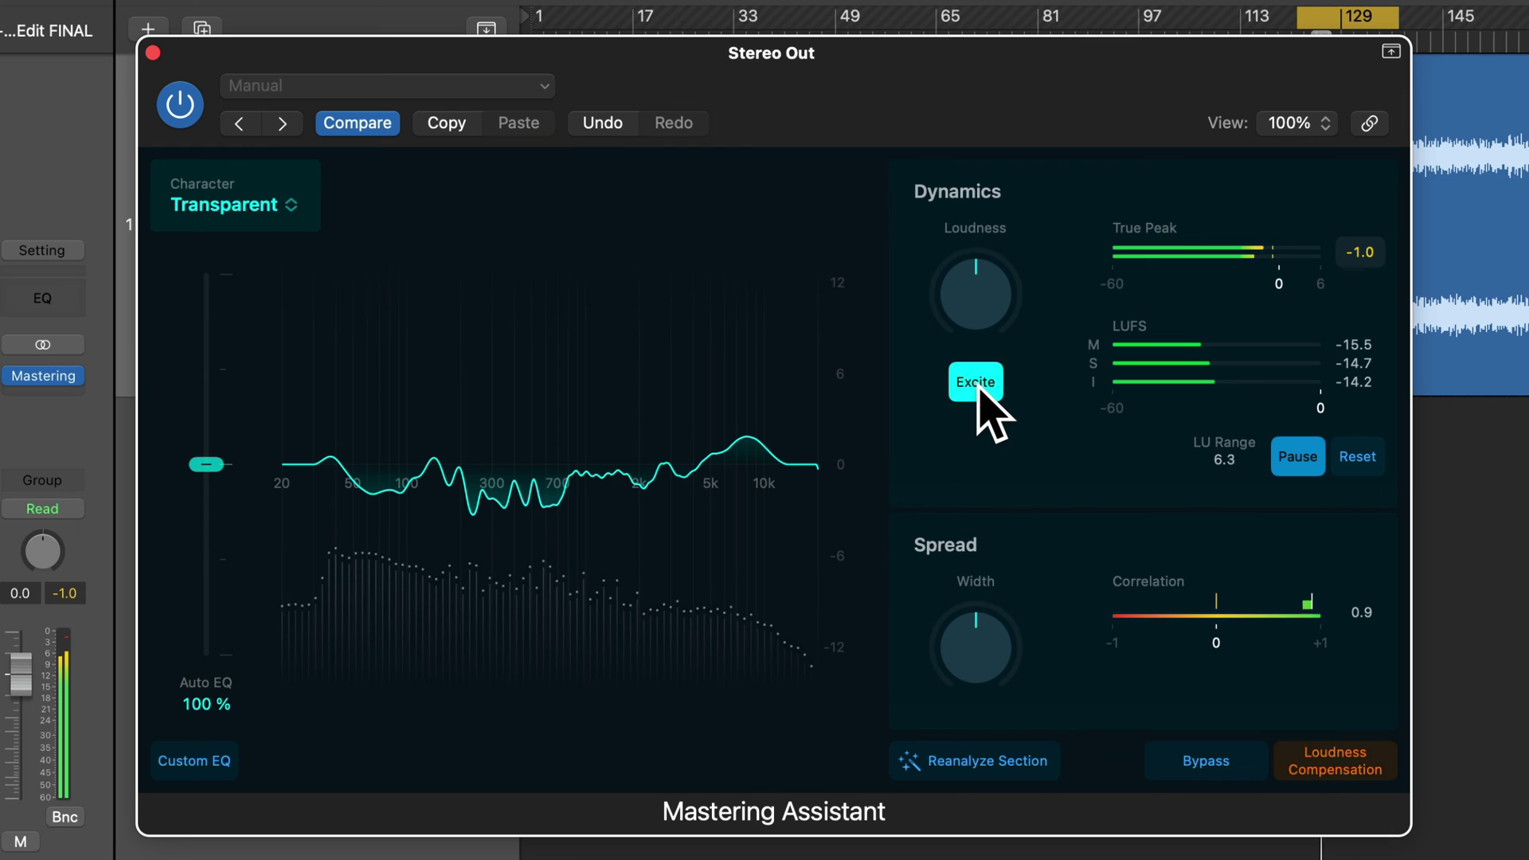
pyautogui.click(978, 385)
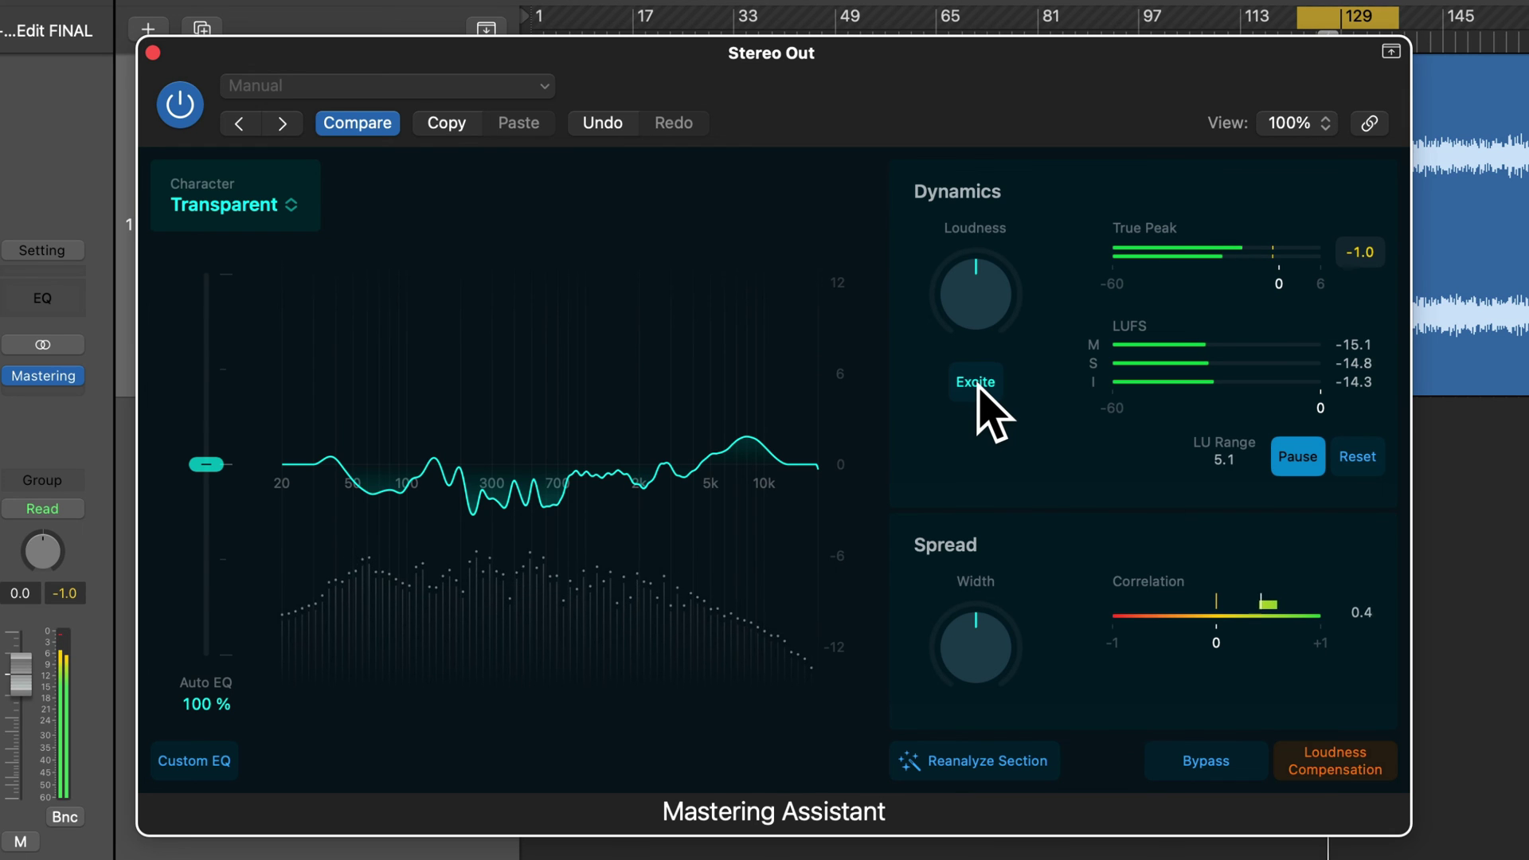
# - Keep A/B-ing Excite during playback, then stop and leave Excite off
pyautogui.click(979, 385)
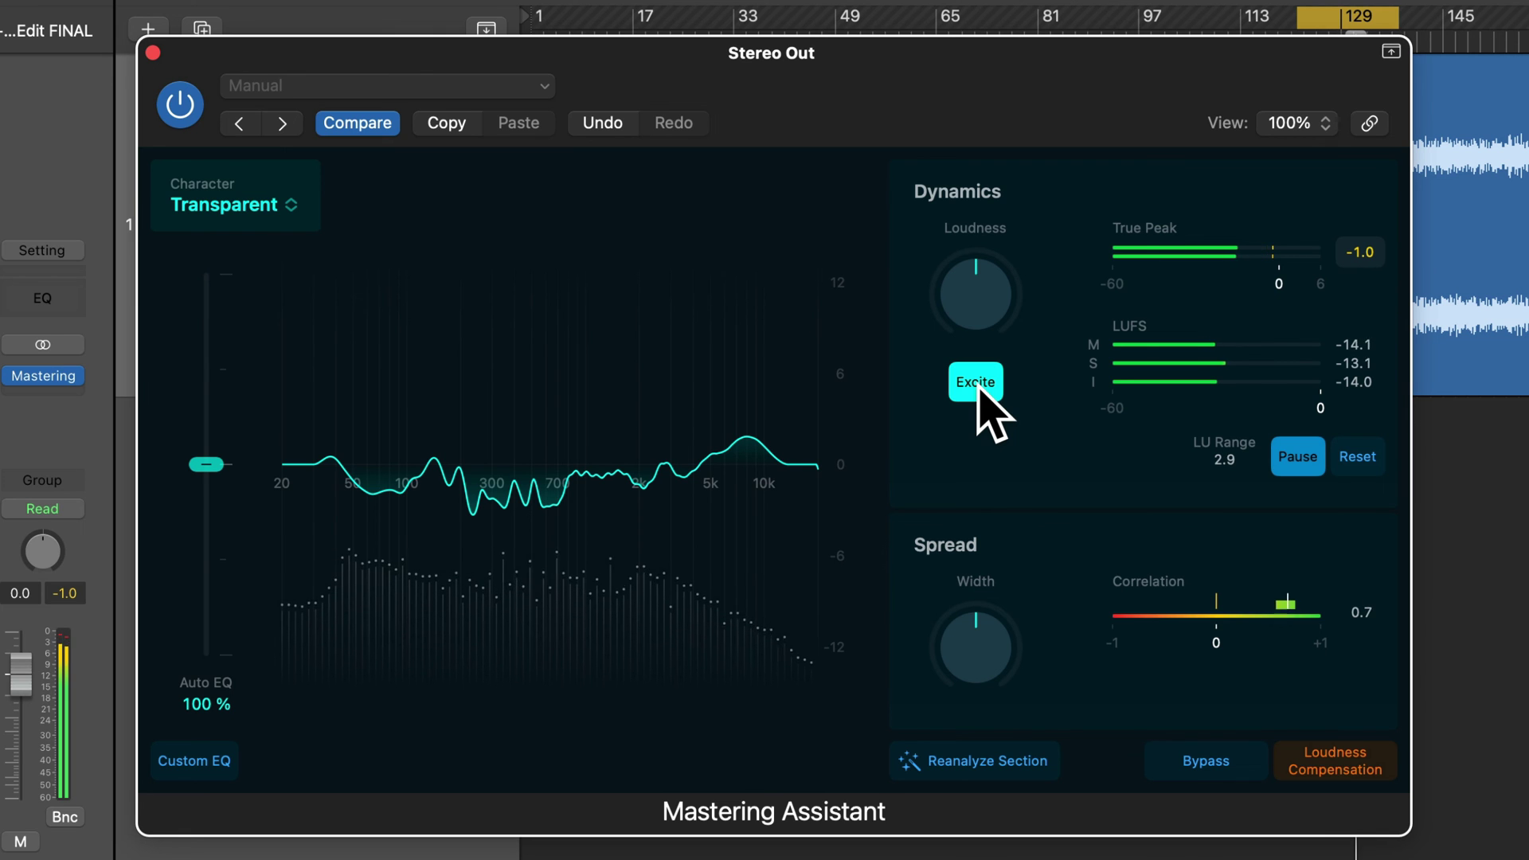
pyautogui.click(978, 384)
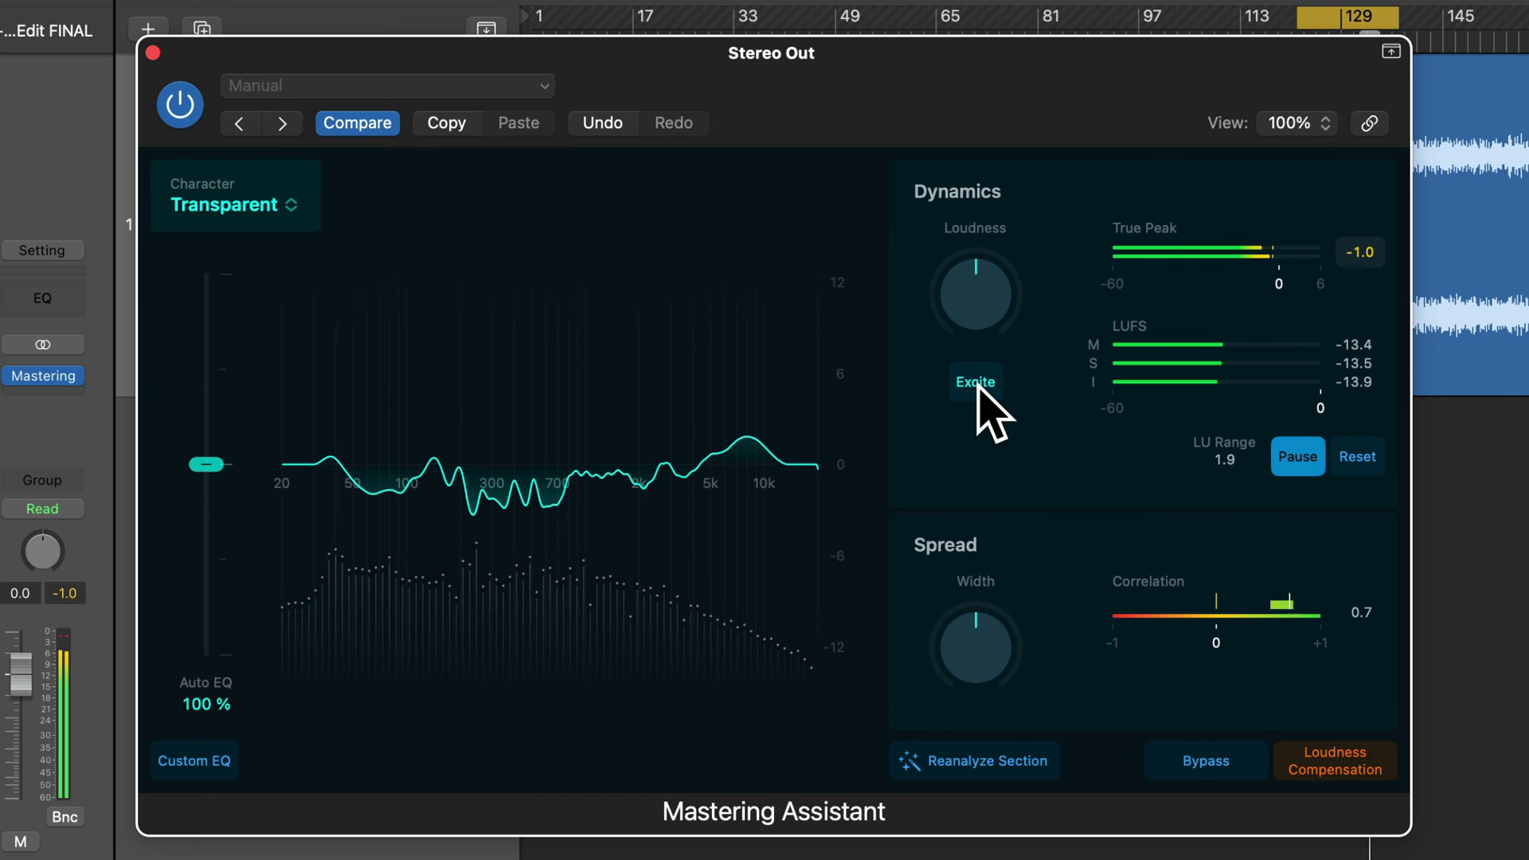
pyautogui.click(978, 384)
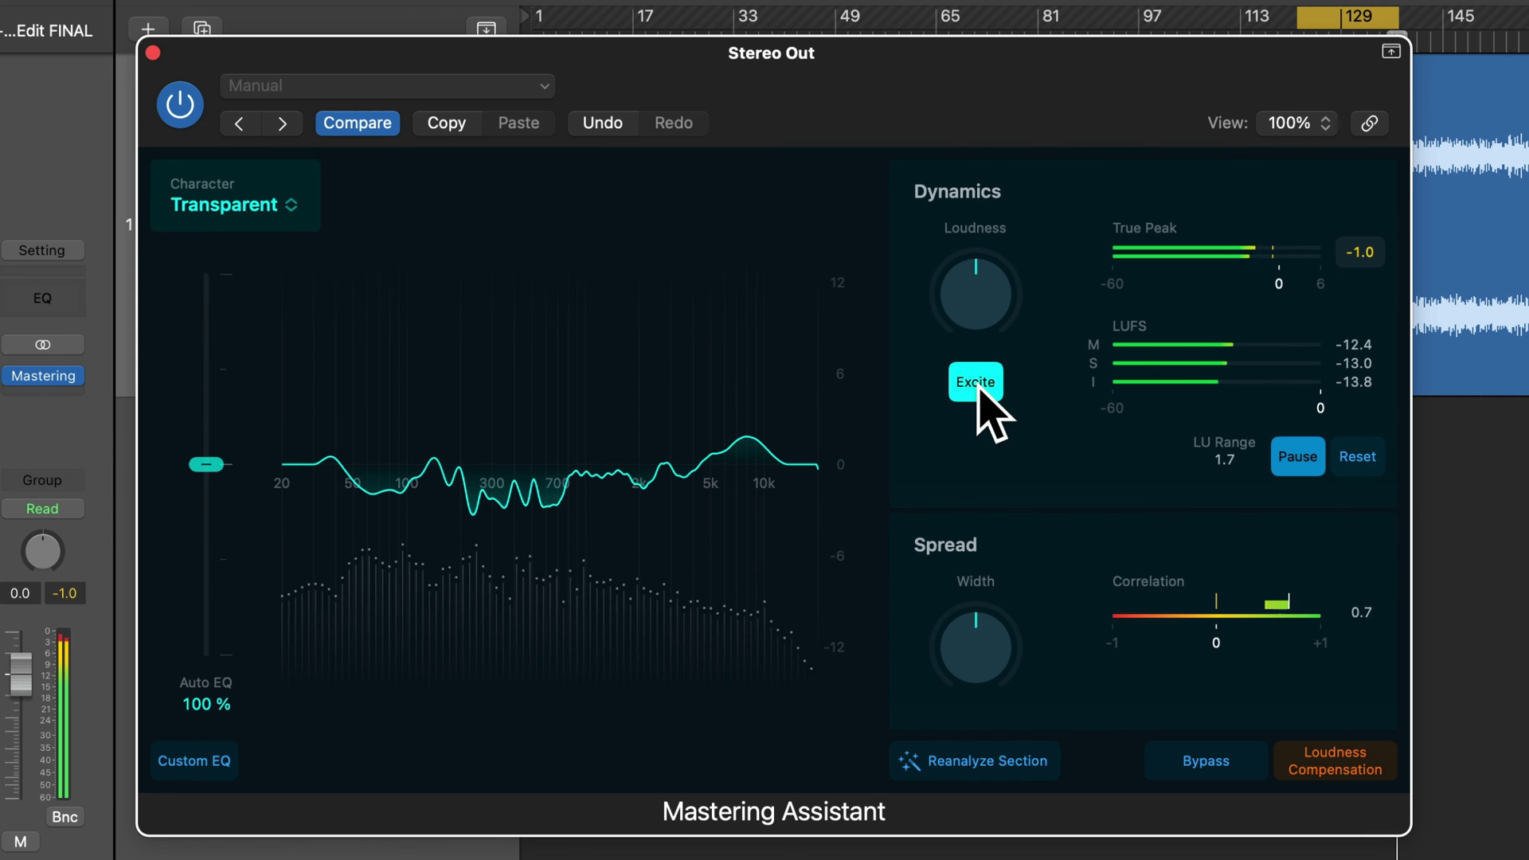
pyautogui.press('space')
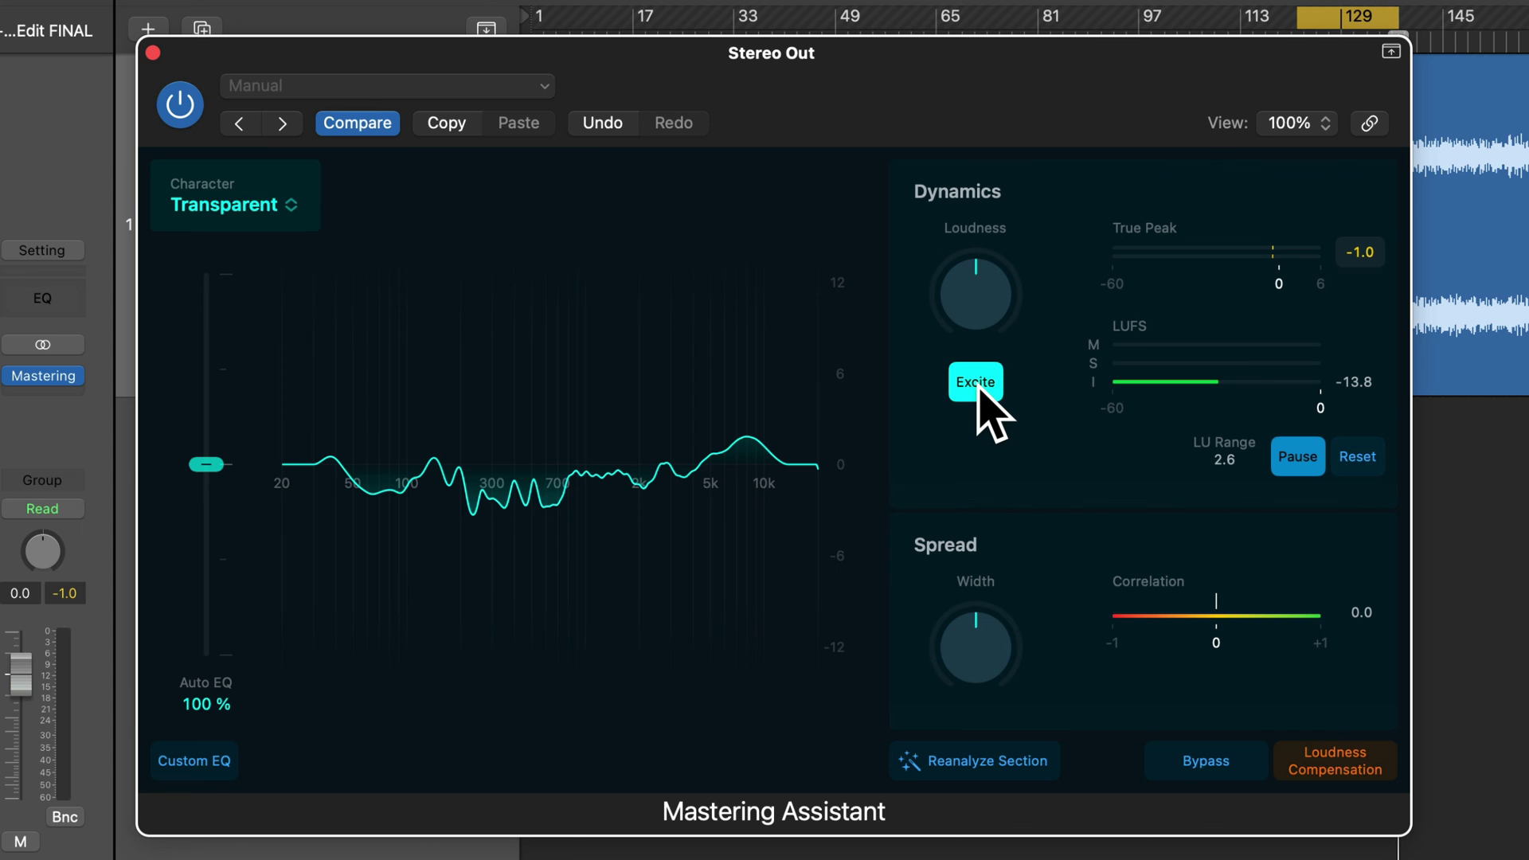
pyautogui.click(977, 389)
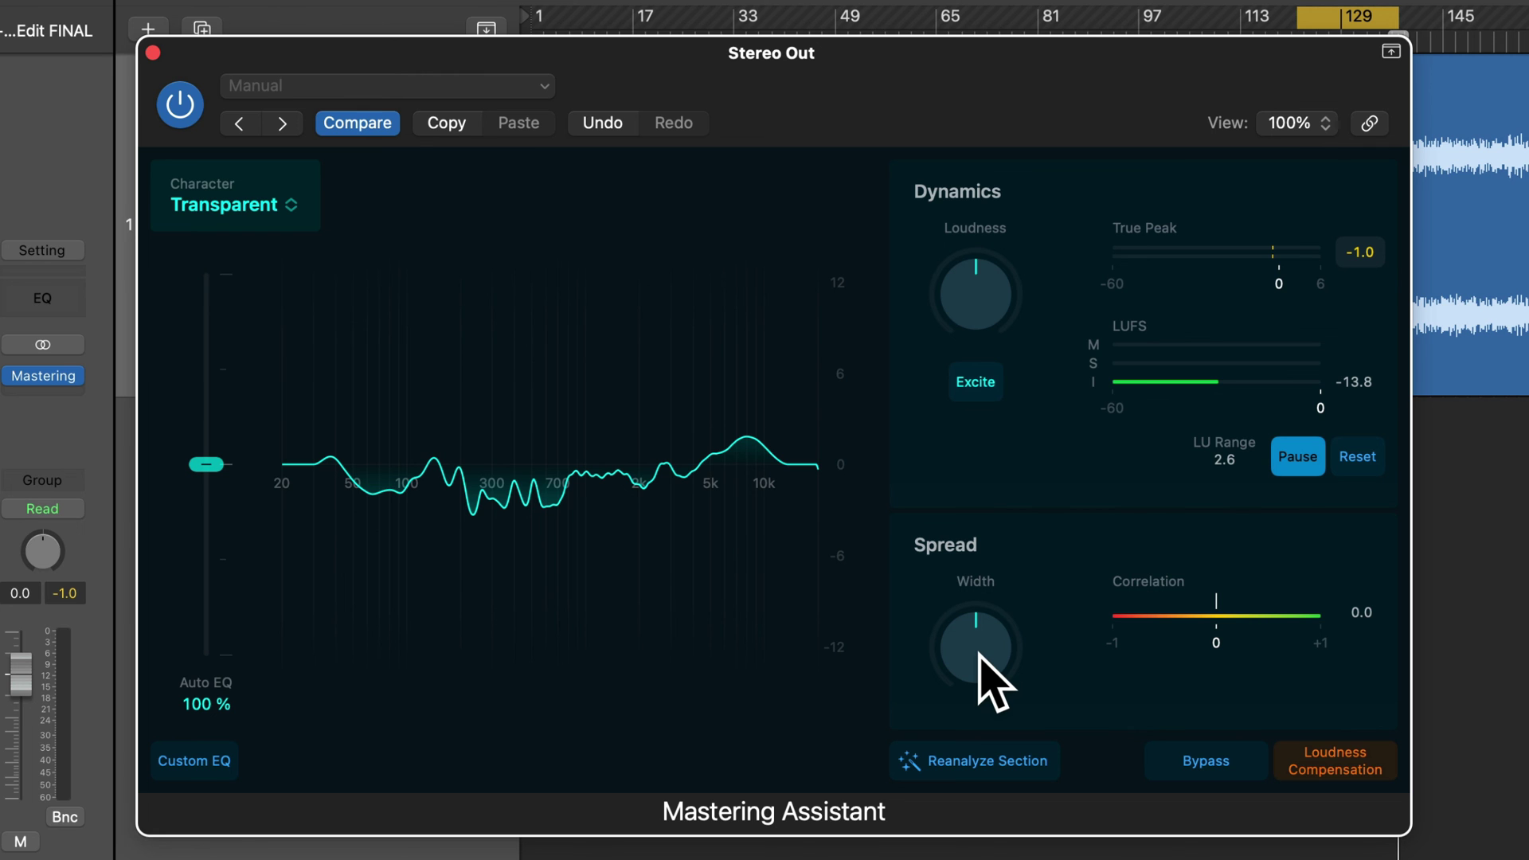
# - During playback, sweep Spread Width up to +1.00, down to 0.00, then back to about +0.6
pyautogui.press('space')
pyautogui.moveTo(980, 654); pyautogui.dragTo(1025, 448)
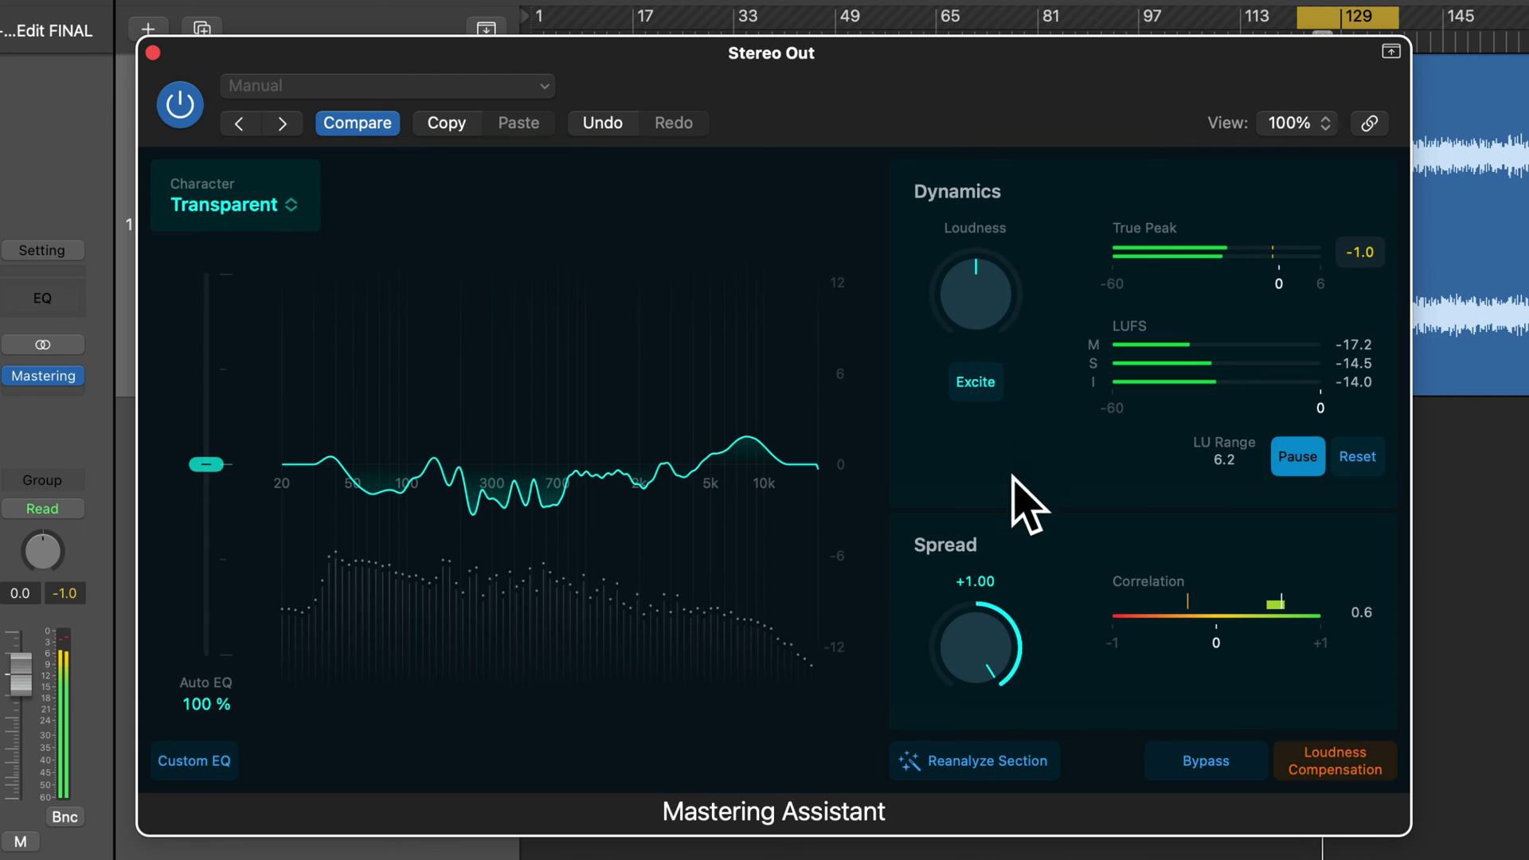
pyautogui.moveTo(996, 666); pyautogui.dragTo(1017, 835)
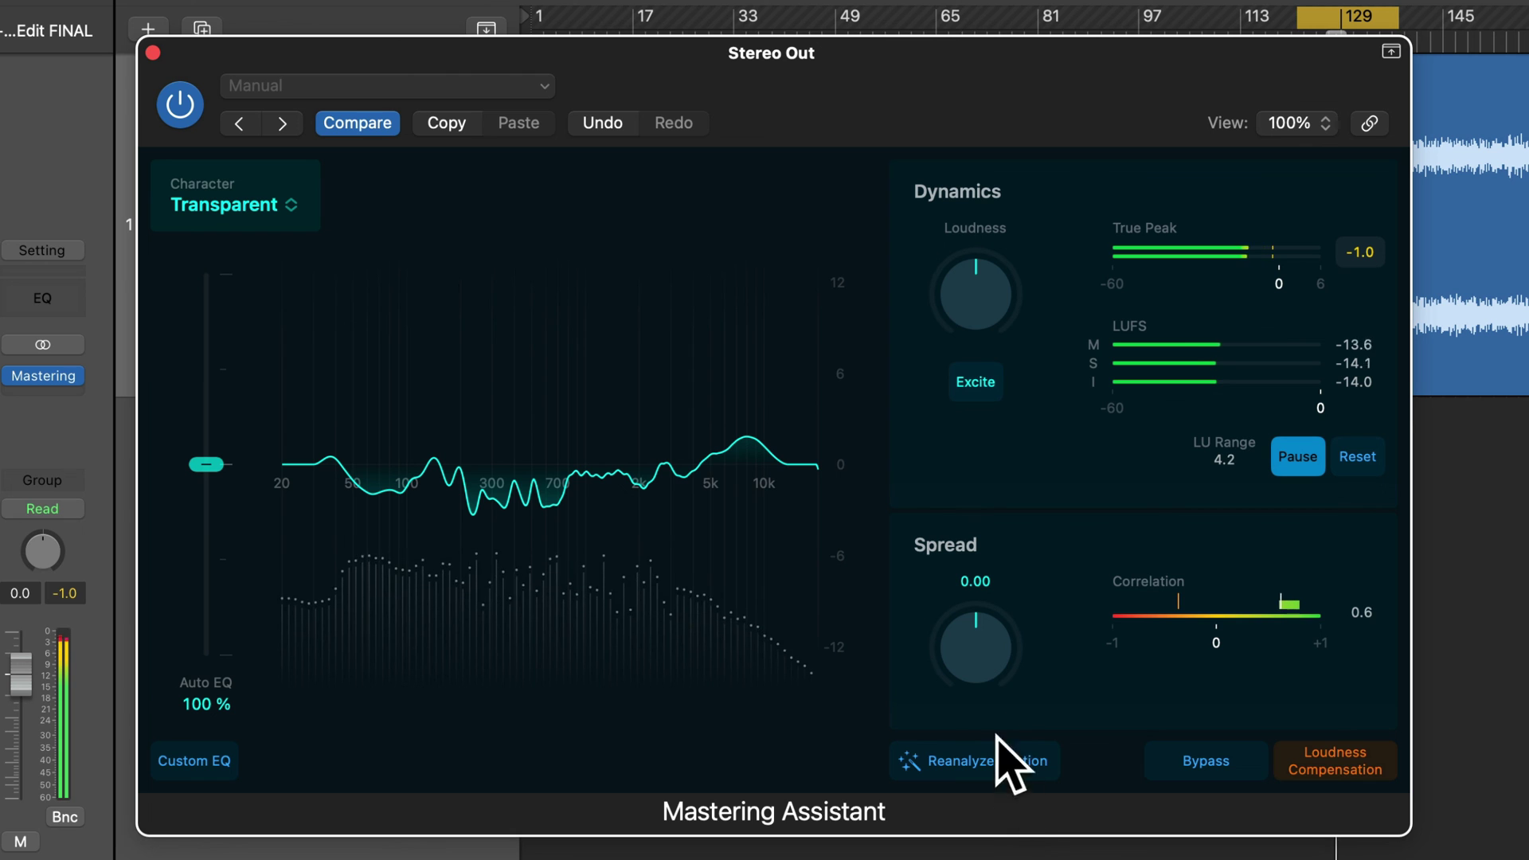
pyautogui.moveTo(982, 655); pyautogui.dragTo(1008, 599)
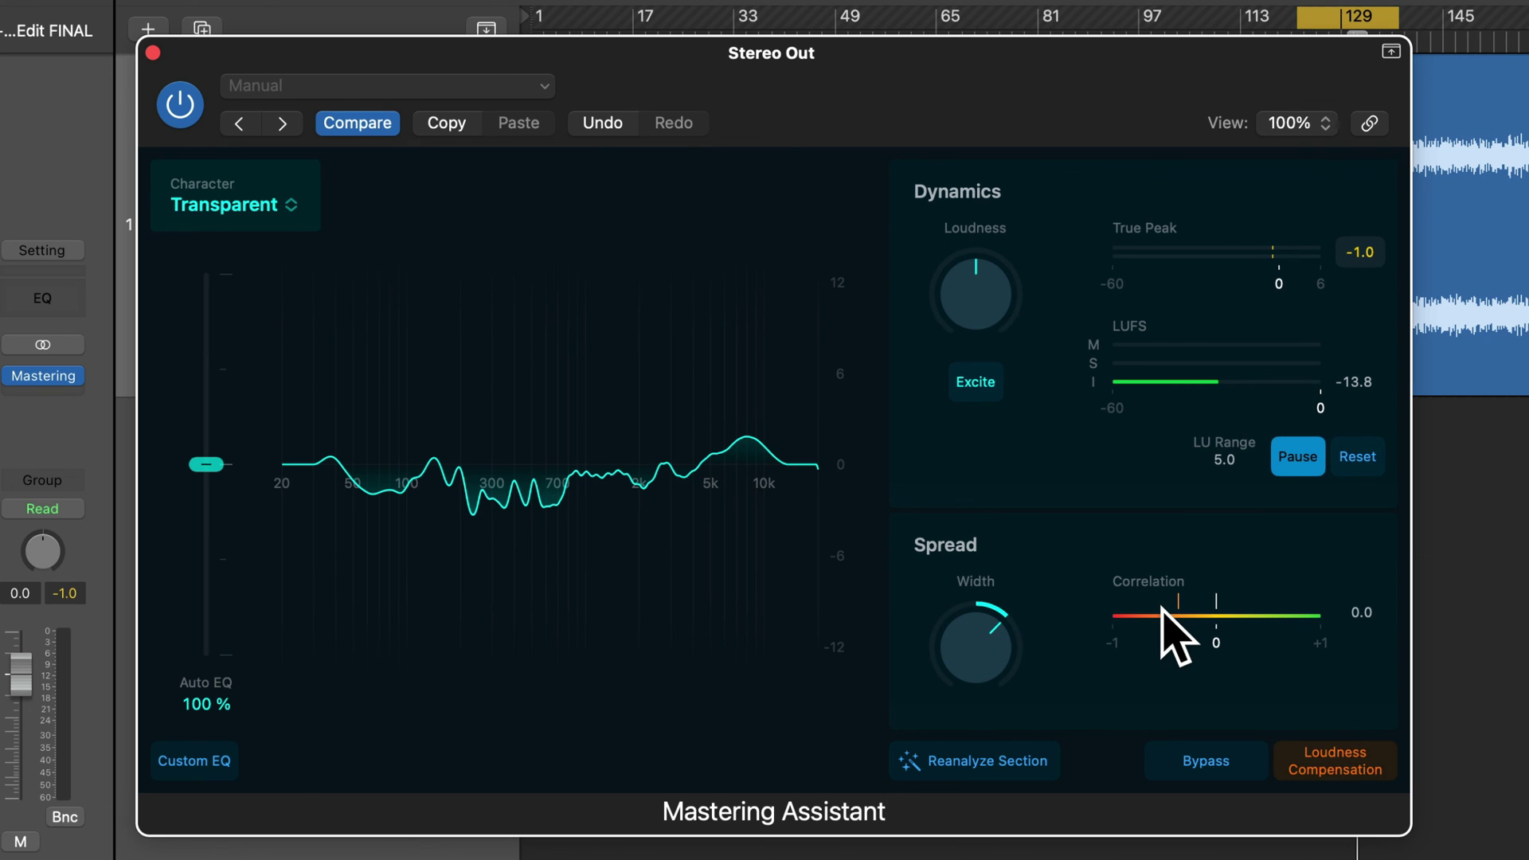
# - Play the mix and widen the stereo spread to nearly +1.00
pyautogui.press('space')
pyautogui.moveTo(991, 638)
pyautogui.moveTo(994, 591); pyautogui.dragTo(1042, 659)
# - Narrow the stereo width to -0.25, fully to -1.00, then back to about -0.34
pyautogui.press('space')
pyautogui.moveTo(992, 637); pyautogui.dragTo(1025, 791)
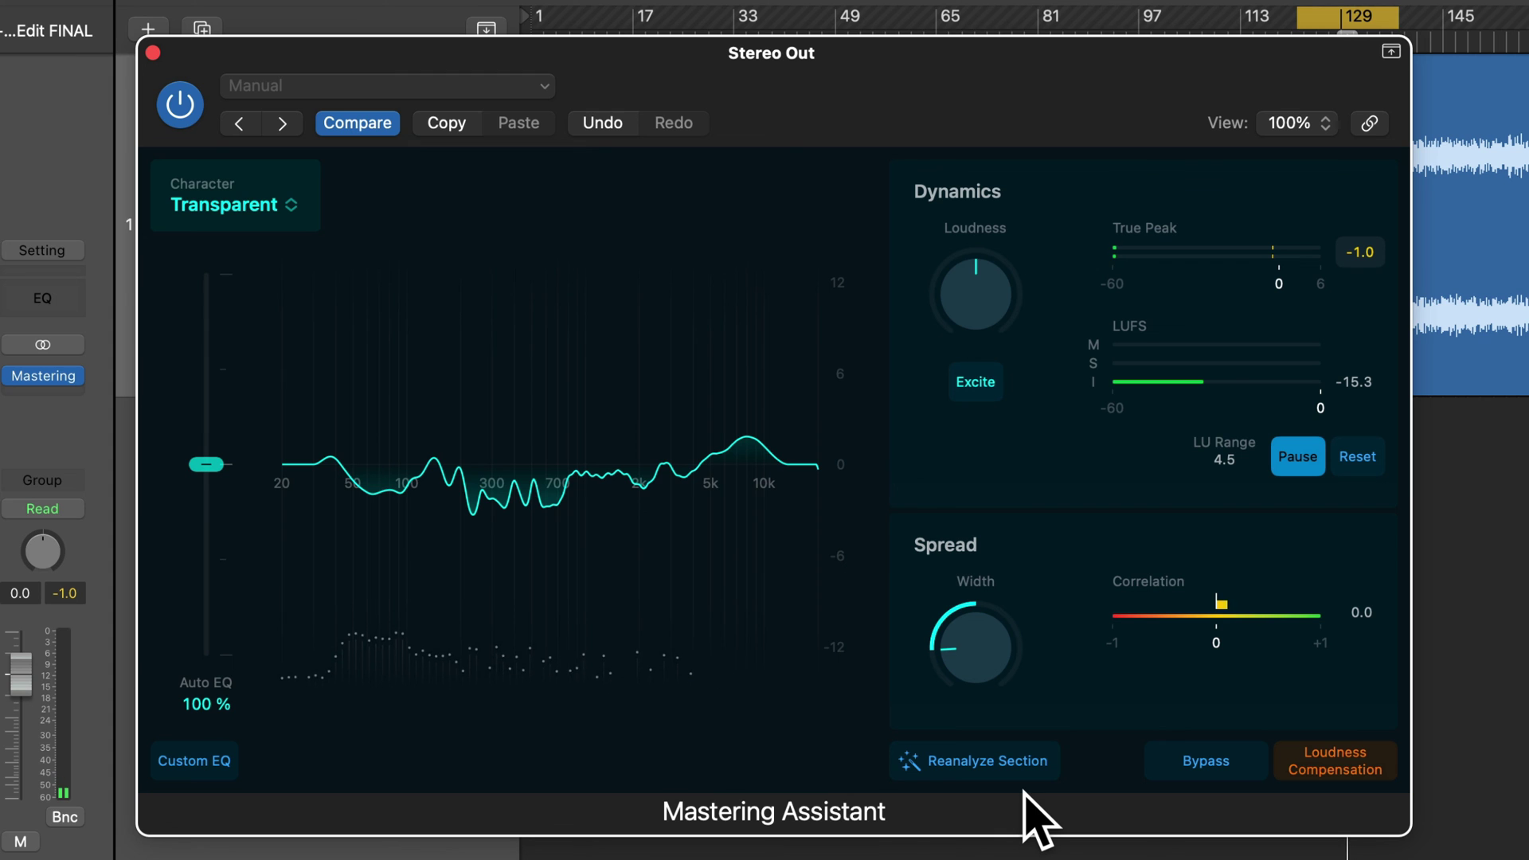
pyautogui.moveTo(980, 700); pyautogui.dragTo(1018, 748)
pyautogui.moveTo(982, 661); pyautogui.dragTo(1053, 685)
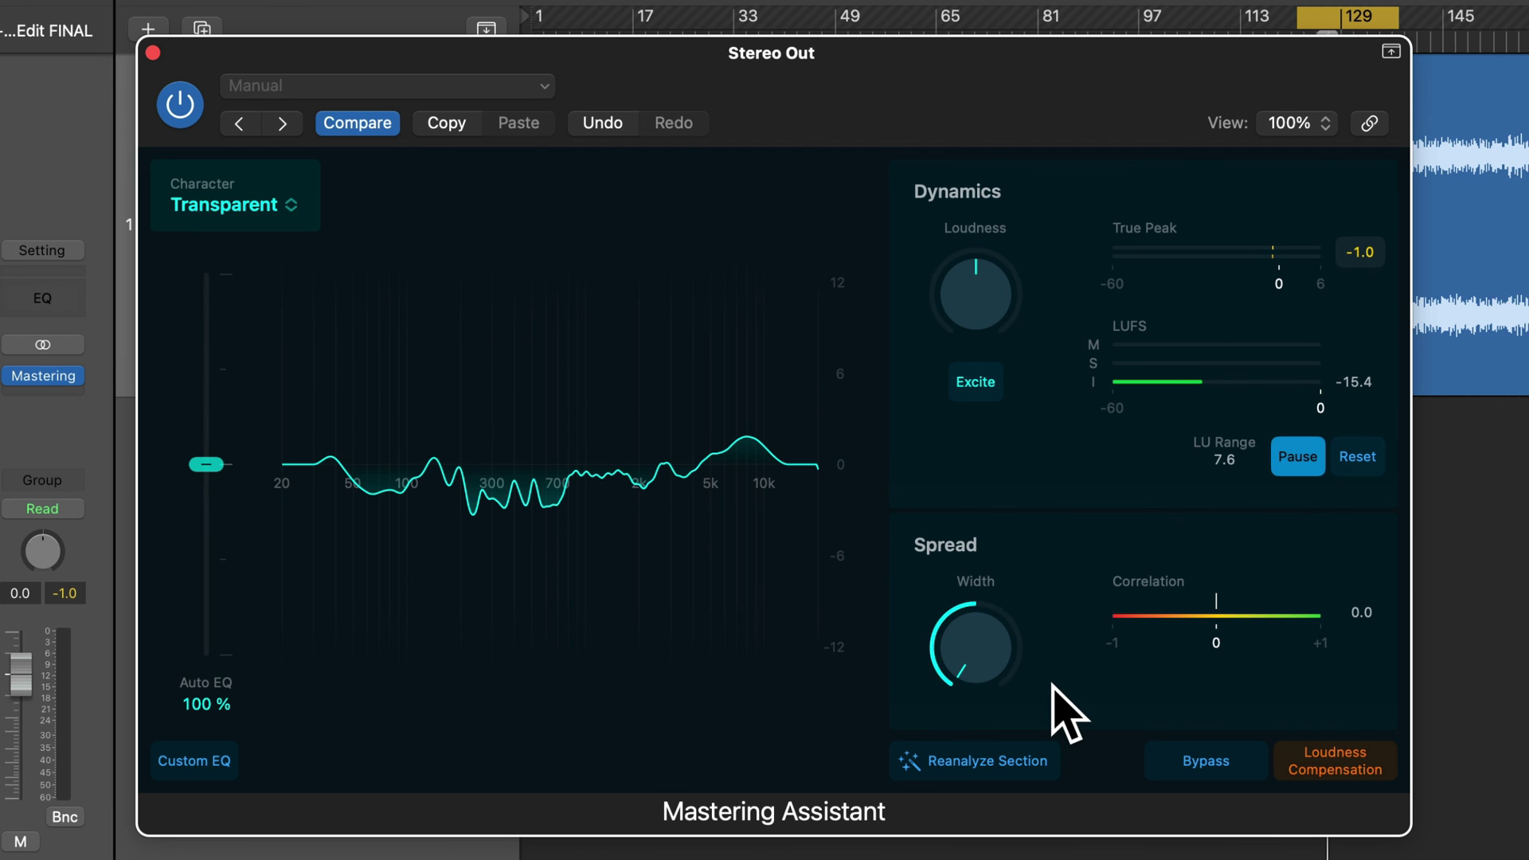
# - Replay the mix and set the Spread Width to exactly 0.00
pyautogui.press('space')
pyautogui.moveTo(1001, 677); pyautogui.dragTo(1053, 472)
pyautogui.moveTo(972, 656); pyautogui.dragTo(975, 670)
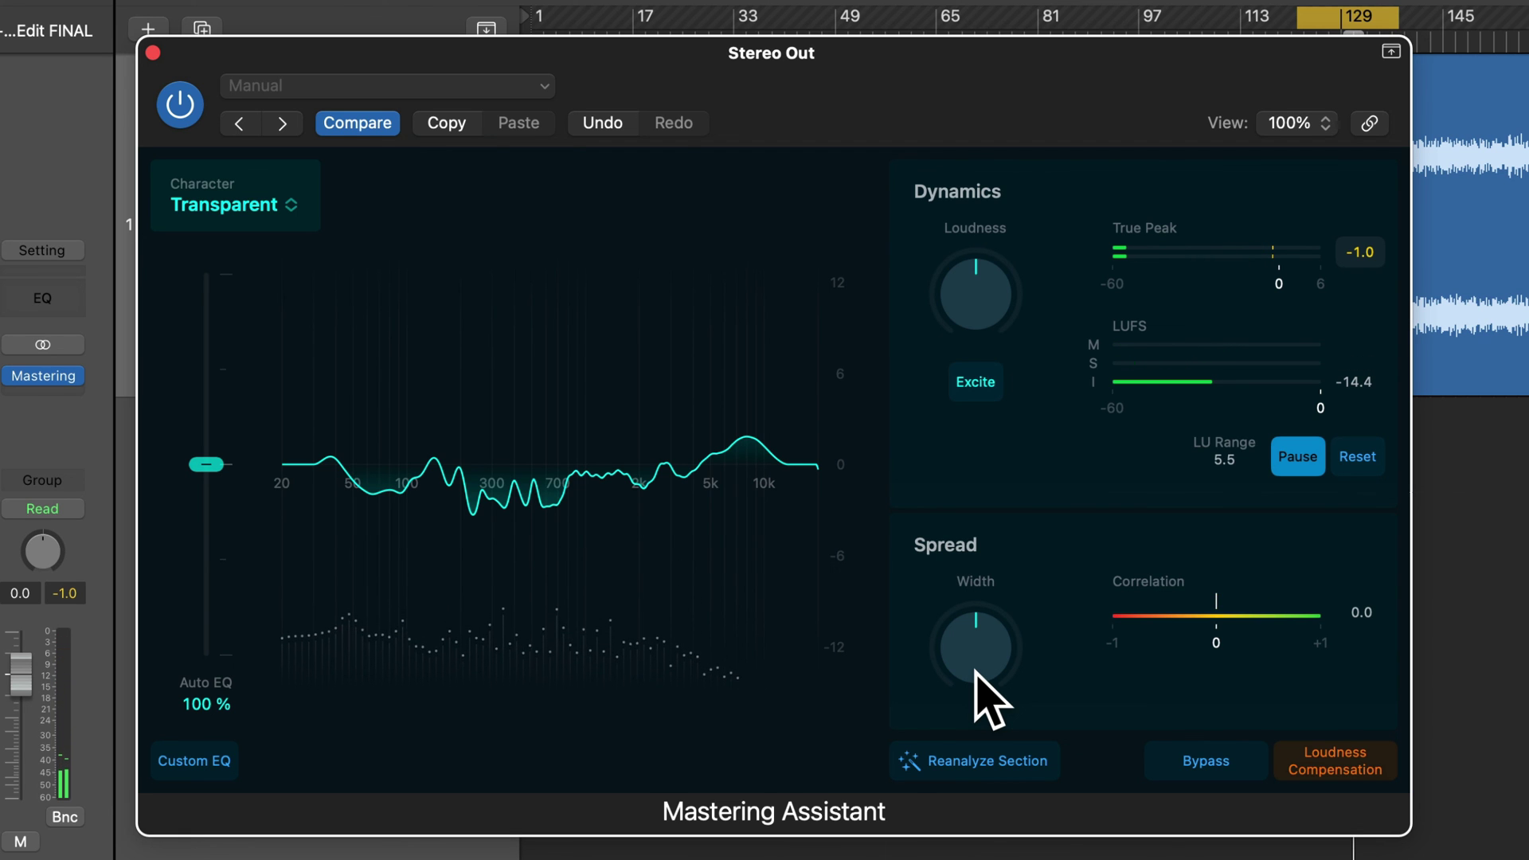
pyautogui.moveTo(983, 656)
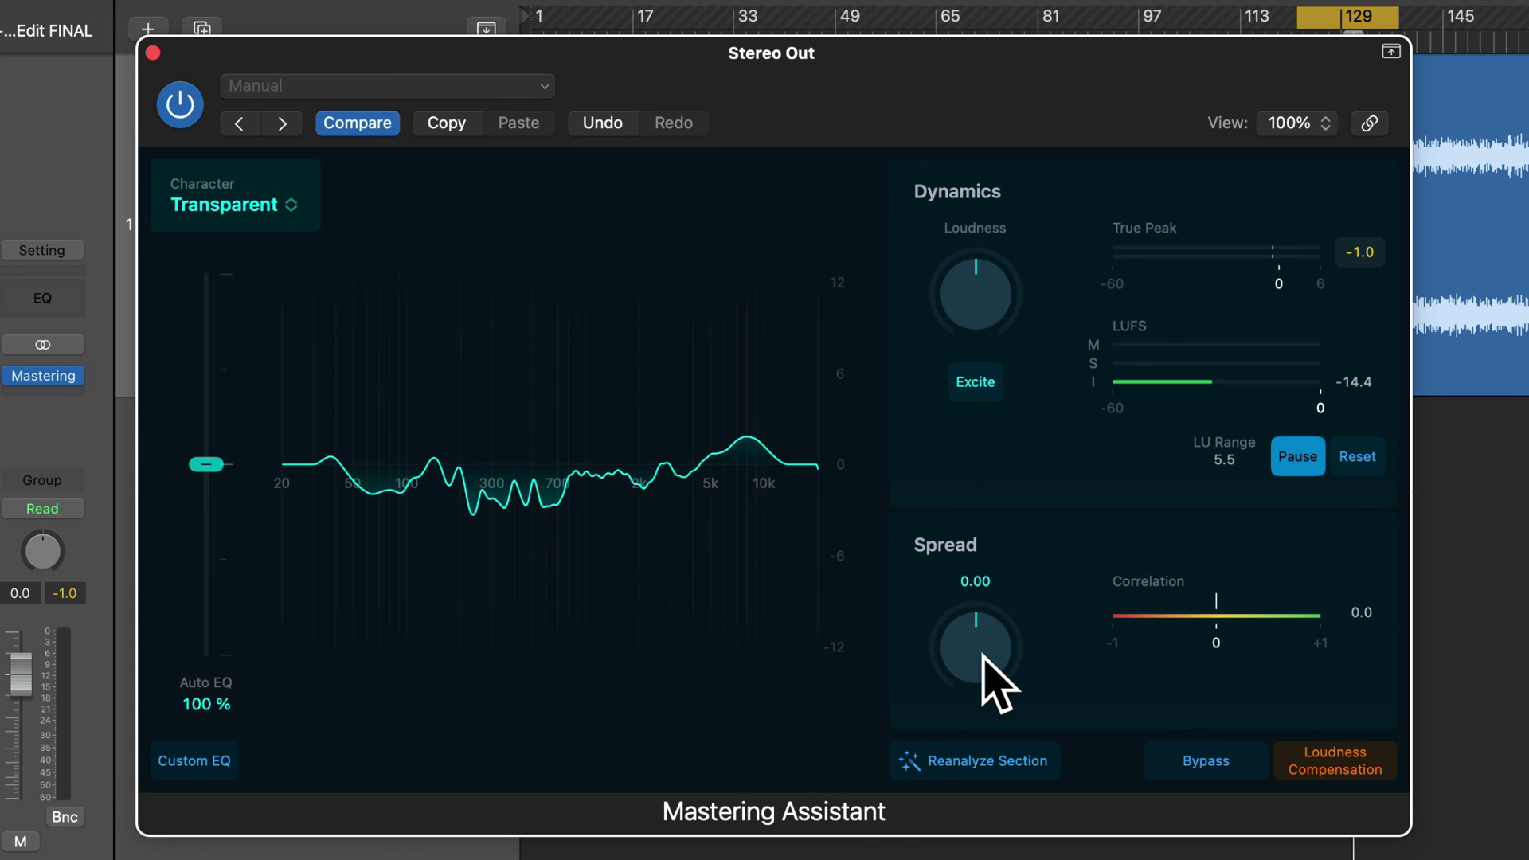